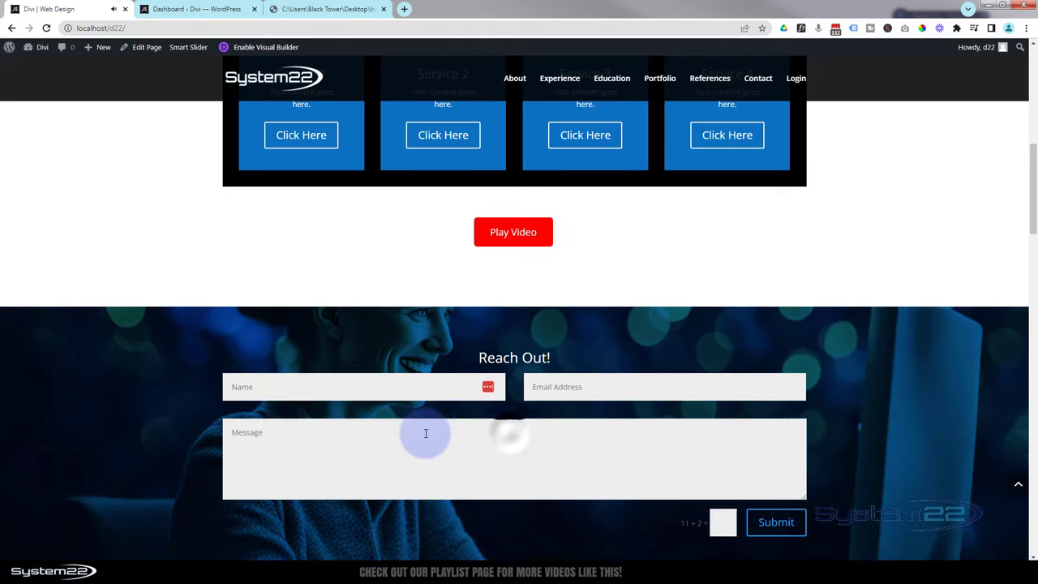
Use Play Video twice to show and hide the embedded YouTube player.
scroll(518, 315, up, 2)
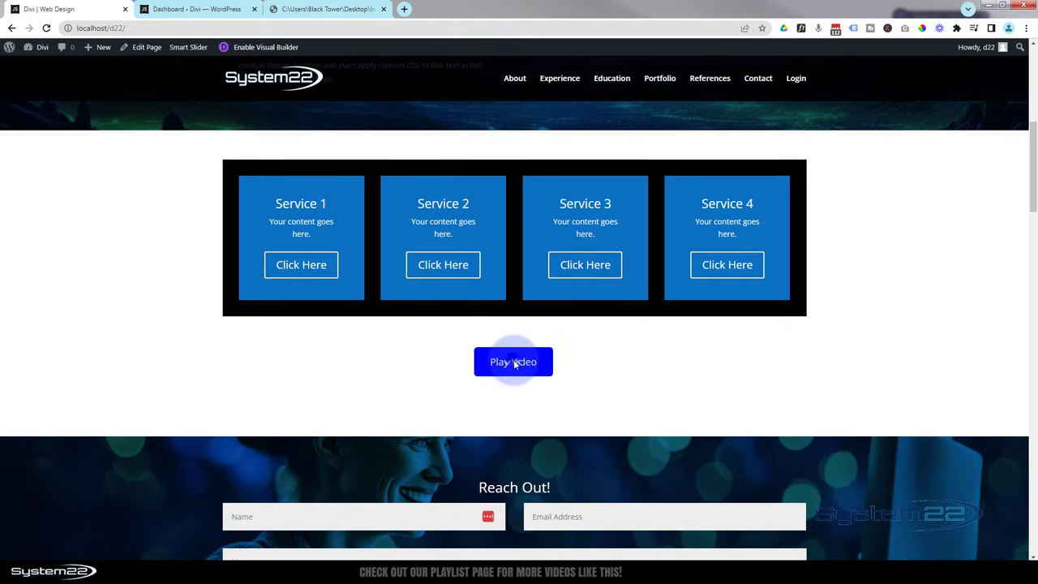
click(514, 362)
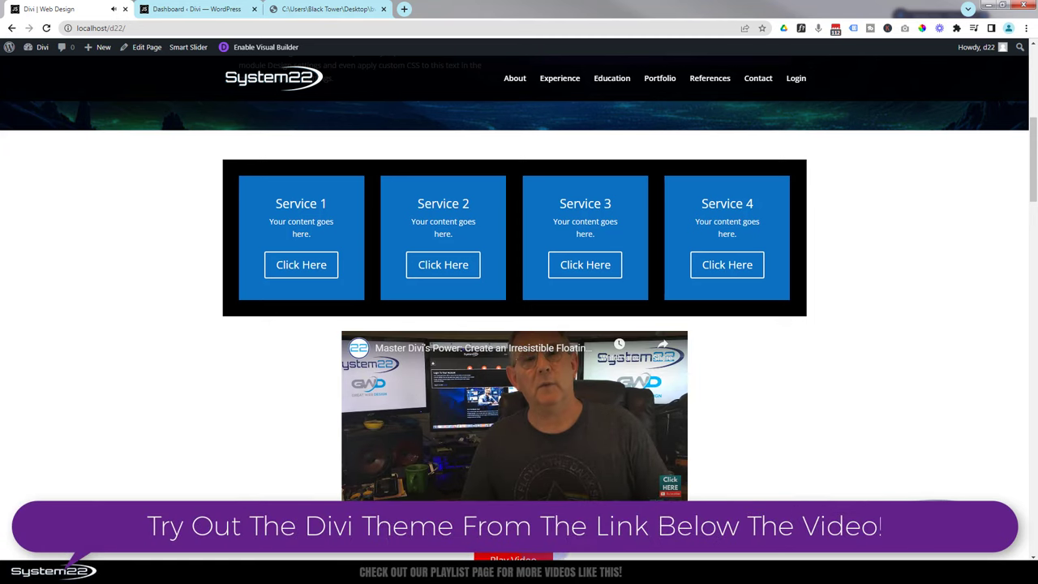
click(487, 472)
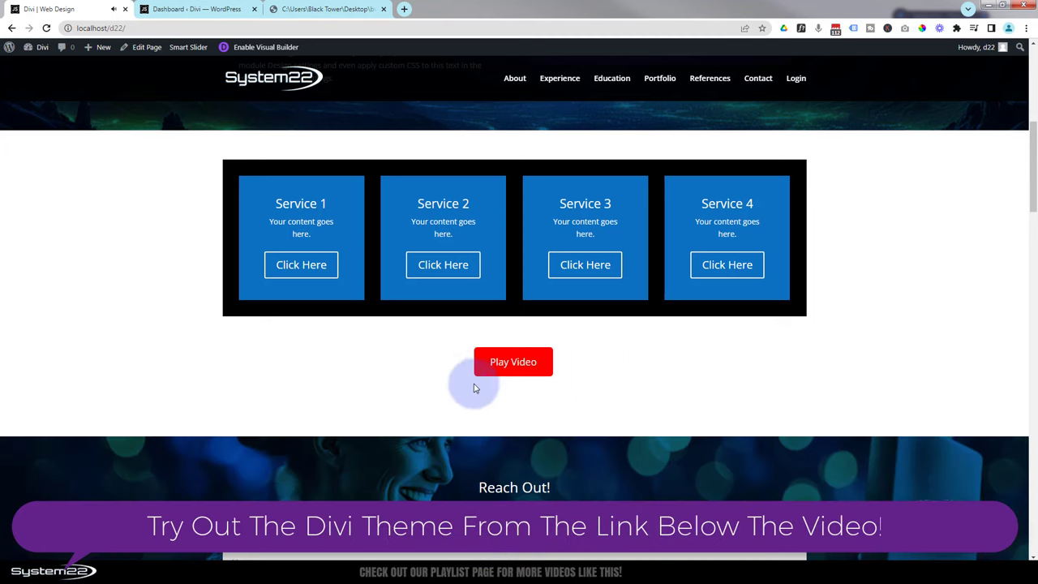
scroll(475, 389, up, 1)
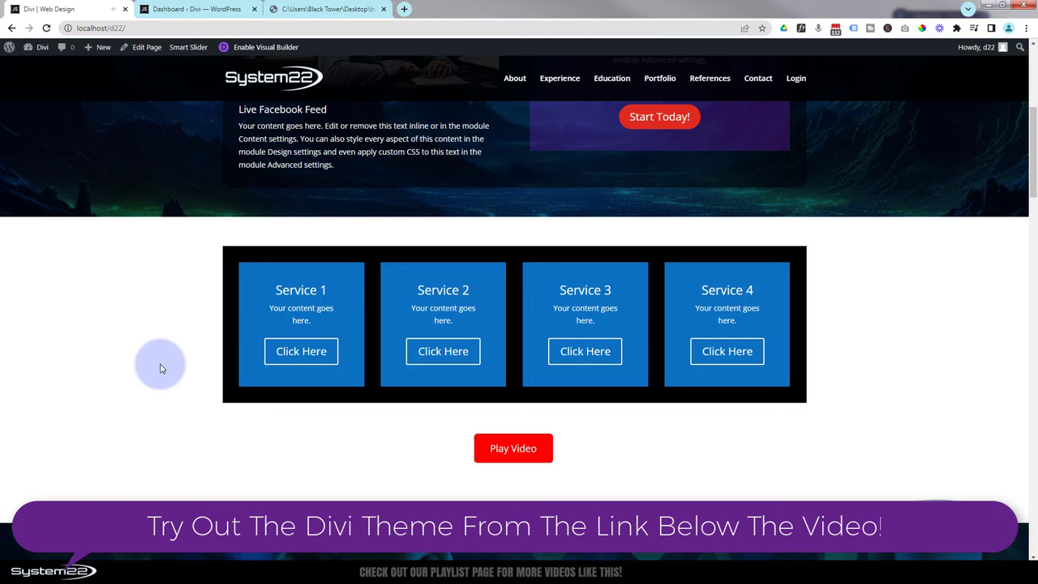
click(516, 451)
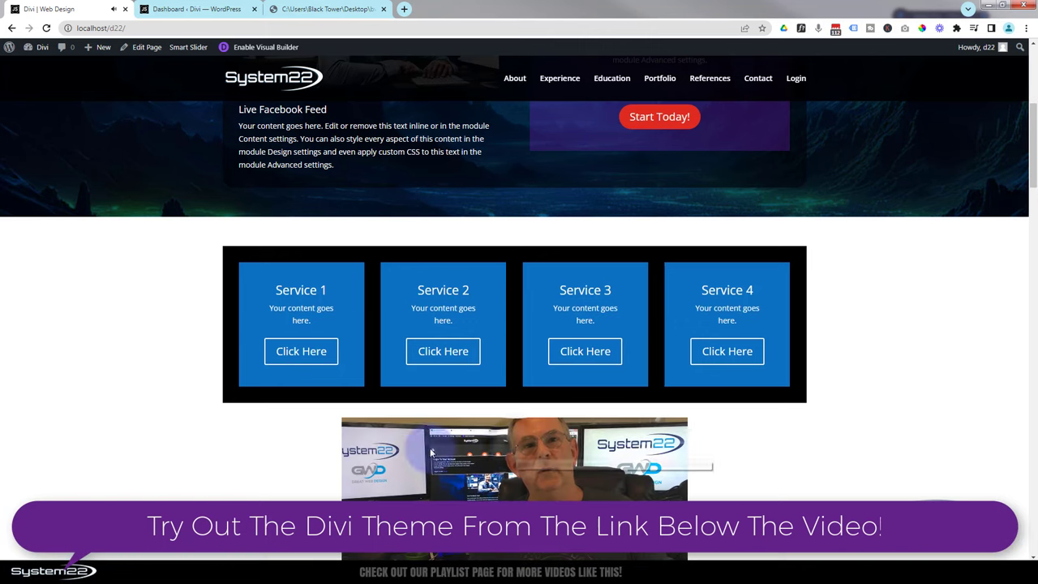
scroll(297, 440, down, 2)
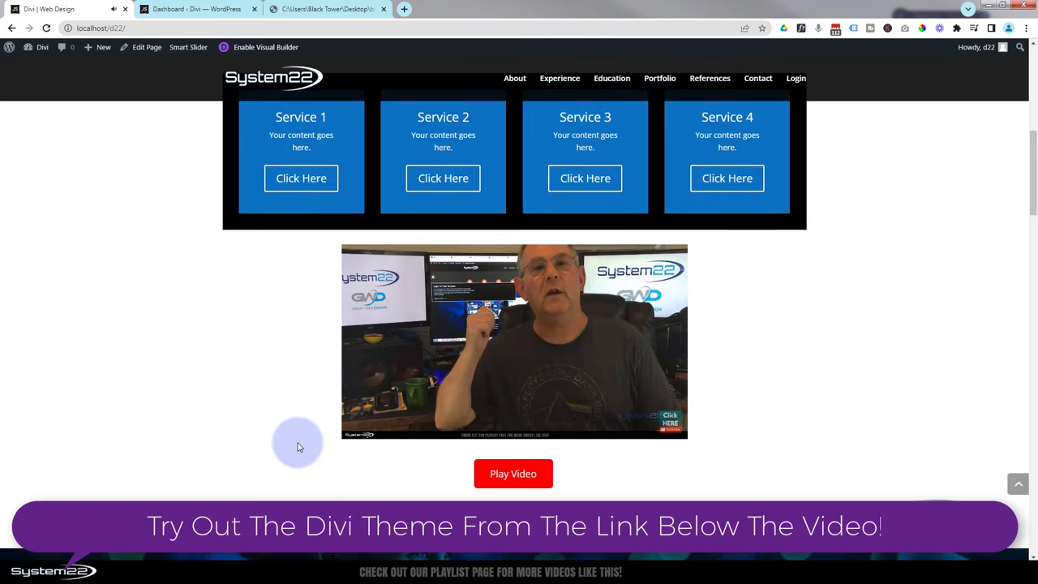
click(522, 482)
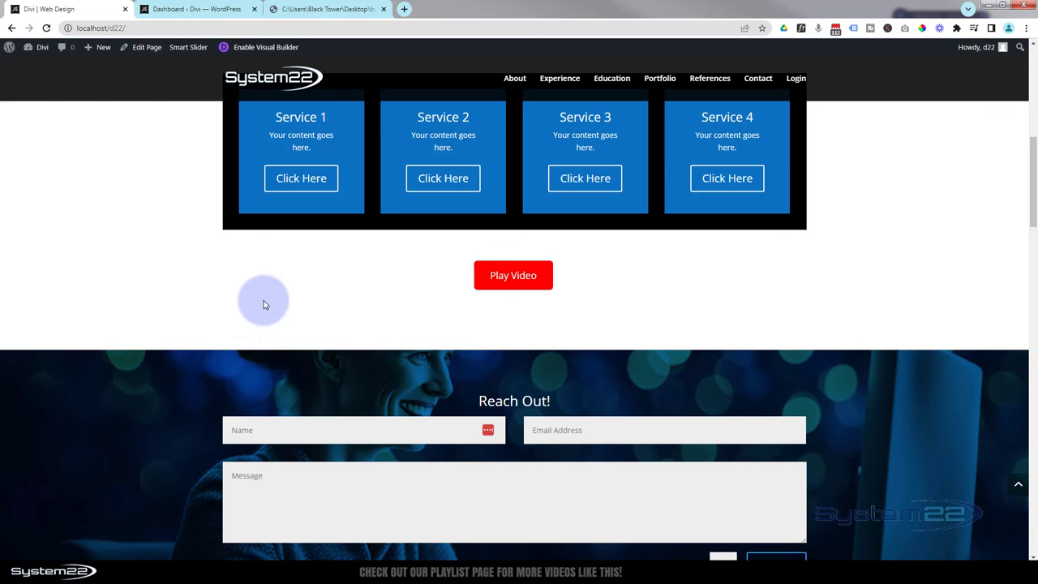
scroll(271, 297, down, 1)
scroll(272, 295, up, 2)
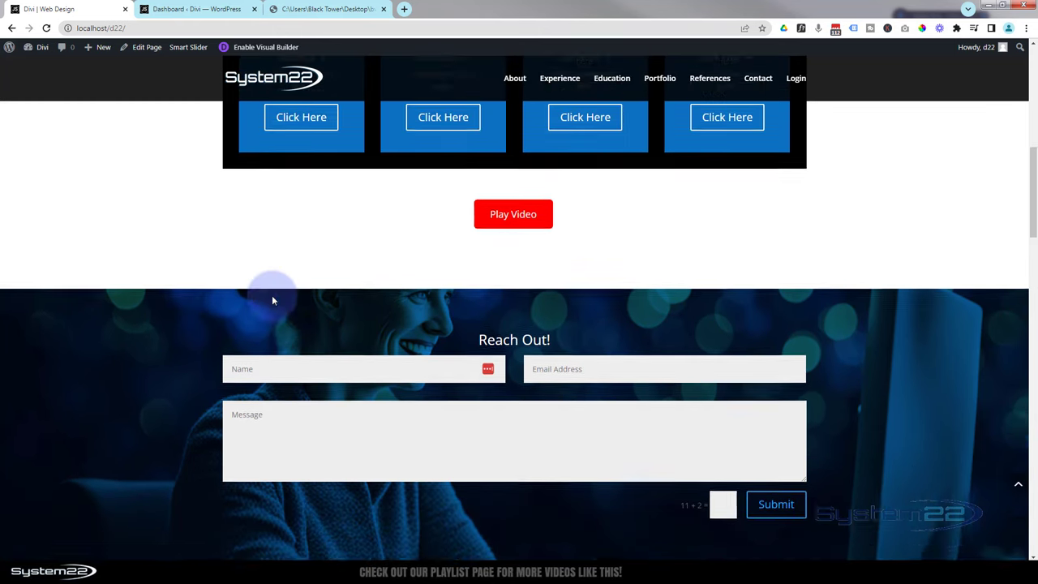
scroll(272, 300, up, 2)
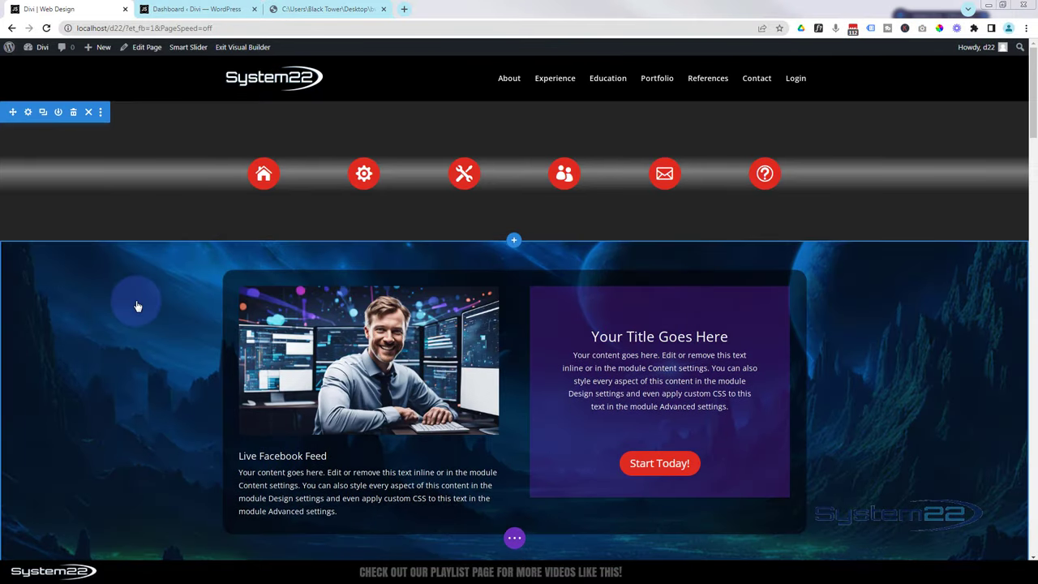
Switch the page to Wireframe View from the page settings bar.
scroll(138, 304, down, 4)
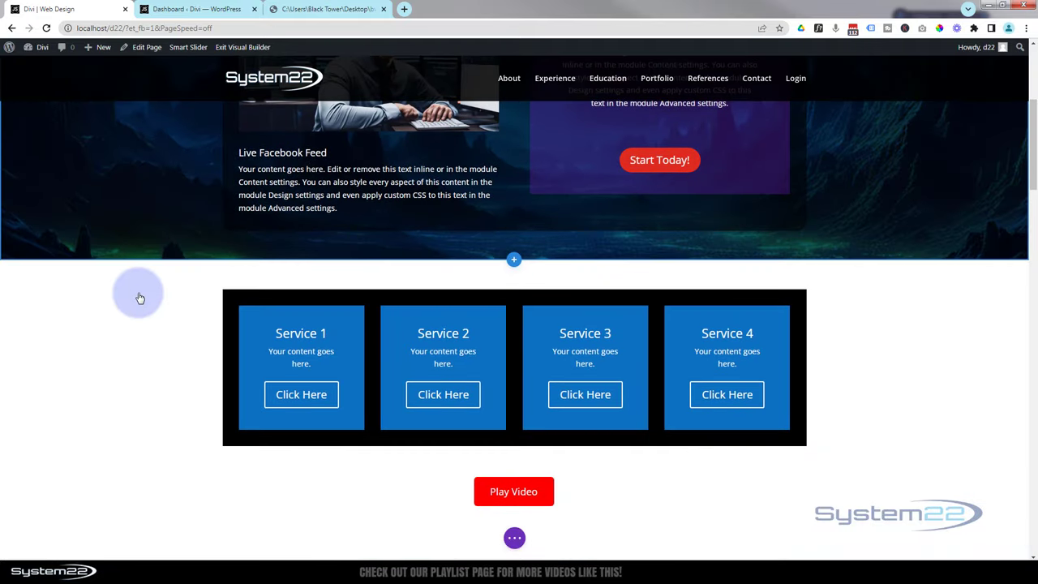
scroll(139, 297, down, 2)
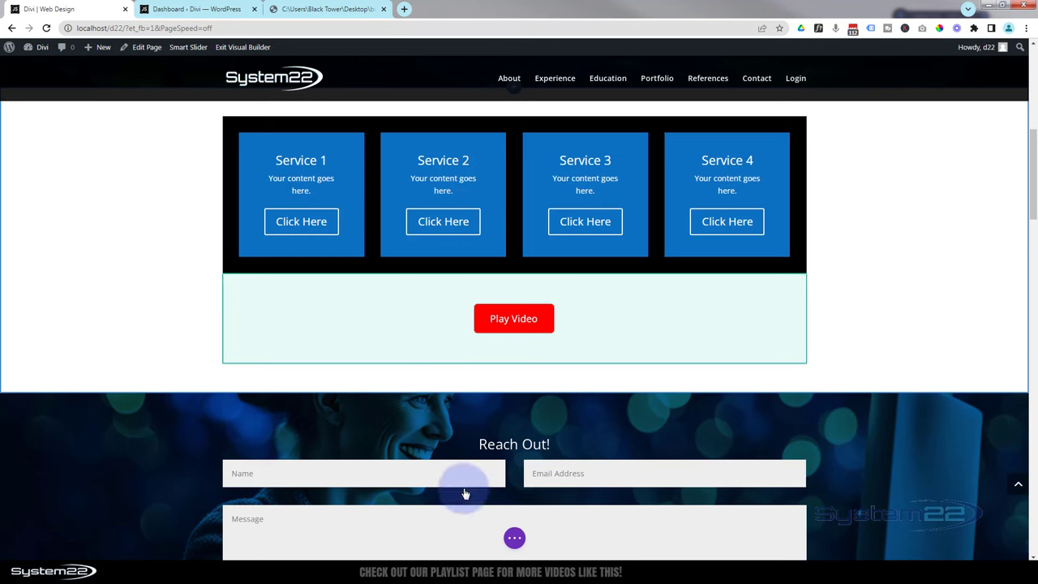
click(517, 539)
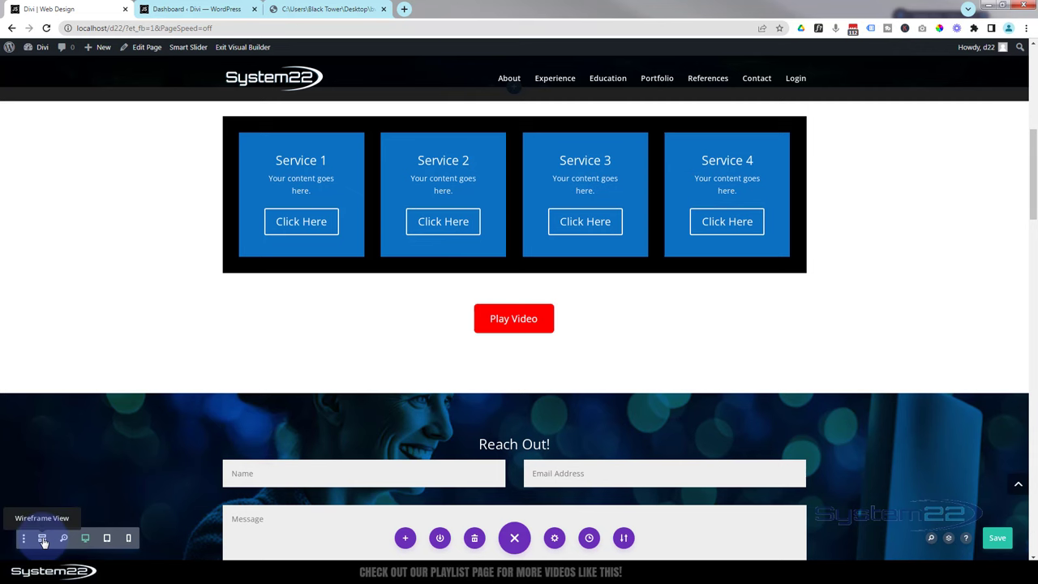
click(43, 539)
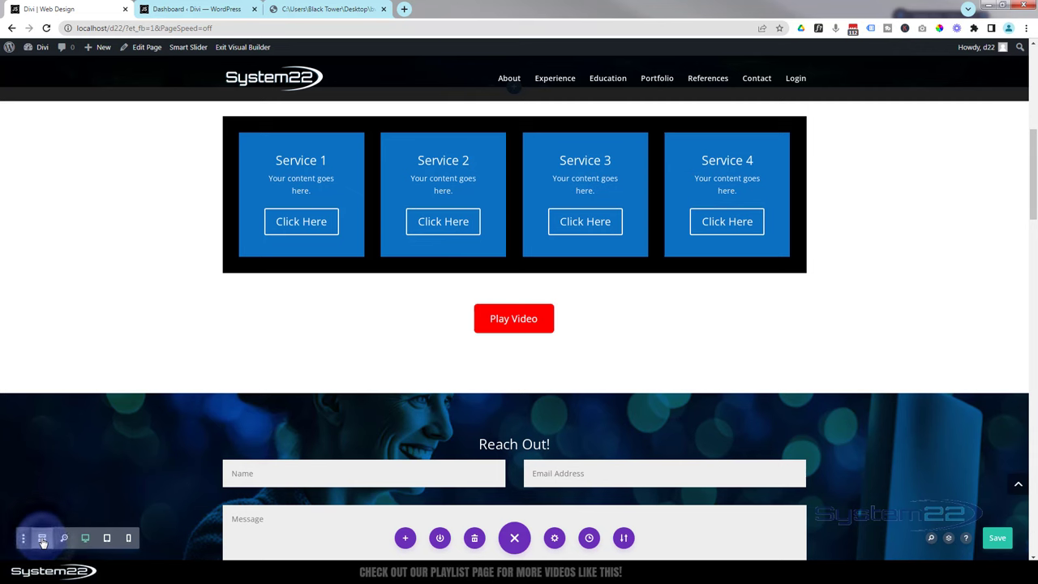
Delete the row with the two Code modules, return to Desktop View and save.
scroll(335, 281, down, 4)
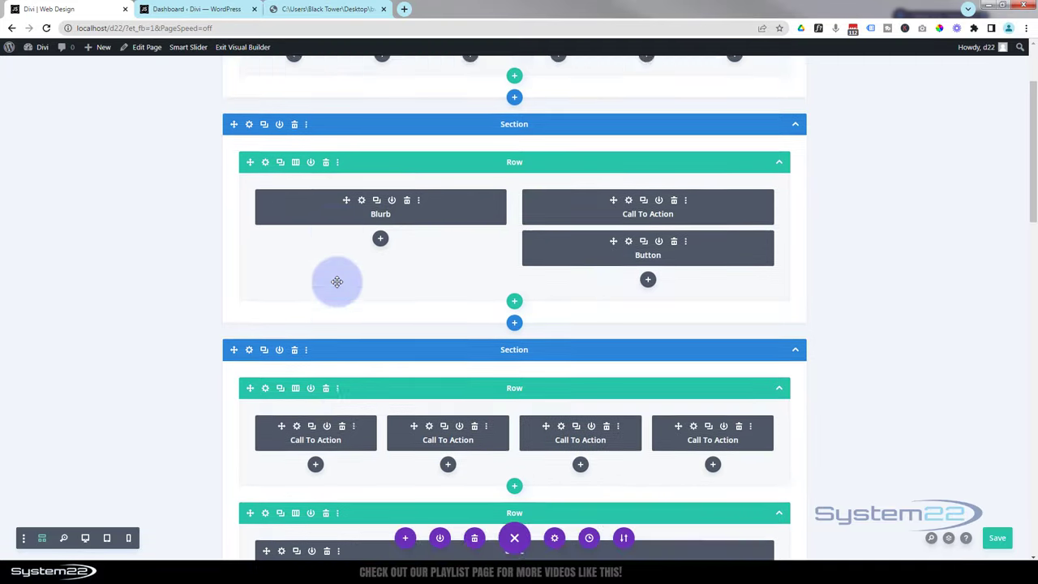
scroll(337, 281, down, 3)
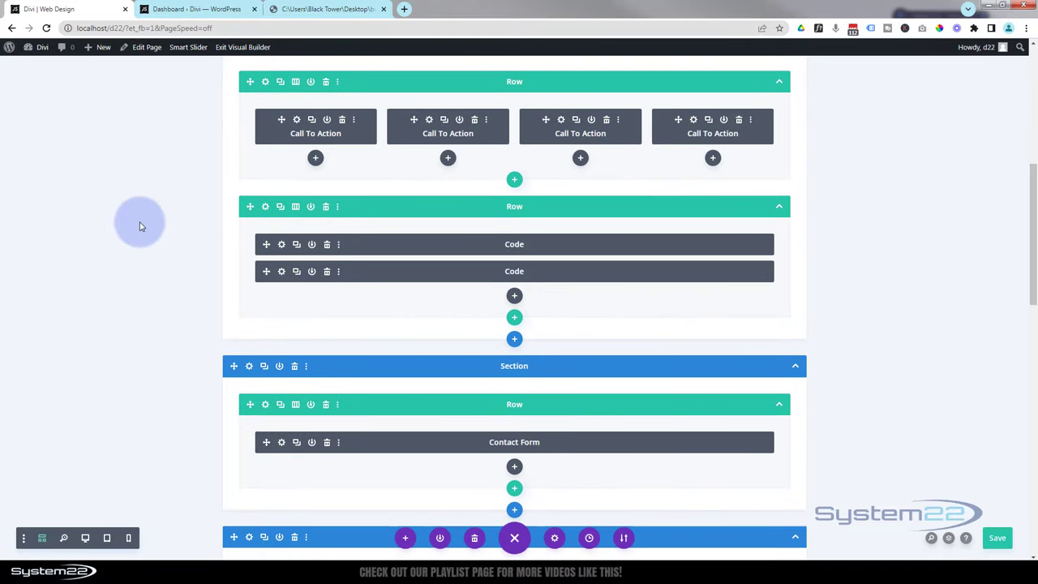
click(327, 208)
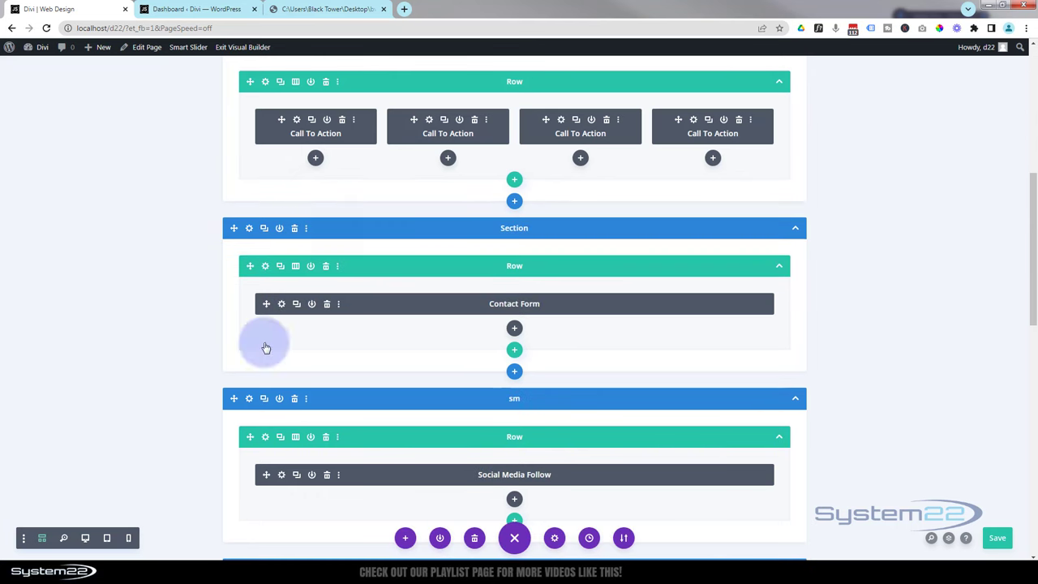
click(86, 539)
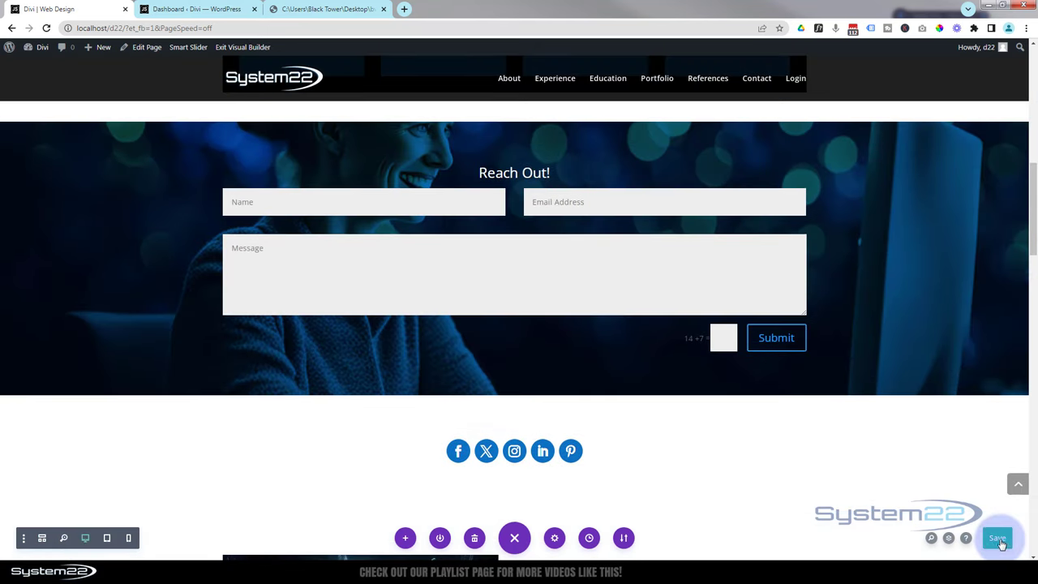
click(1000, 541)
Reload the page and add a one-column row below the service boxes.
click(47, 29)
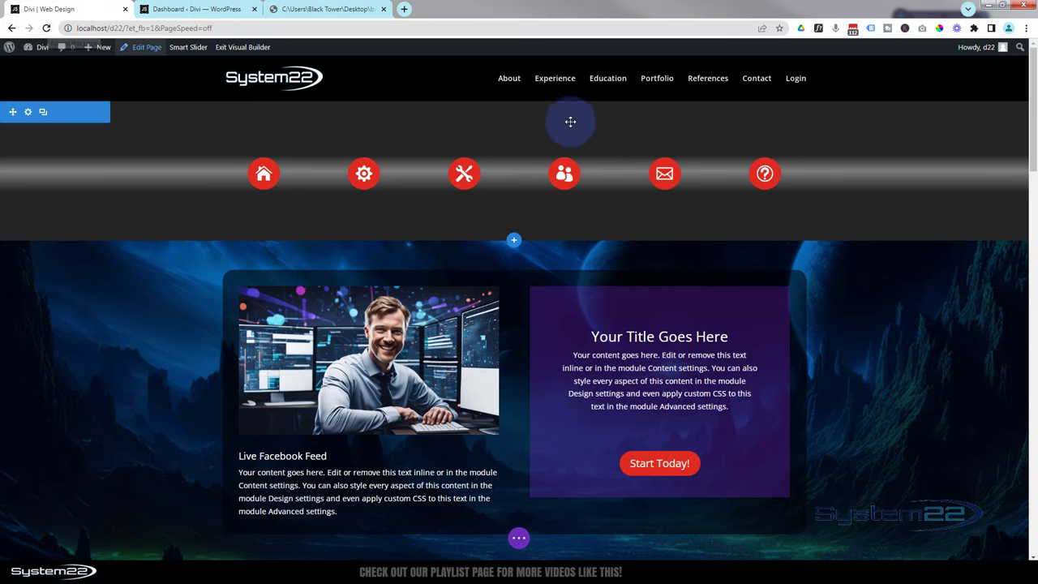
scroll(438, 188, down, 1)
scroll(438, 188, down, 3)
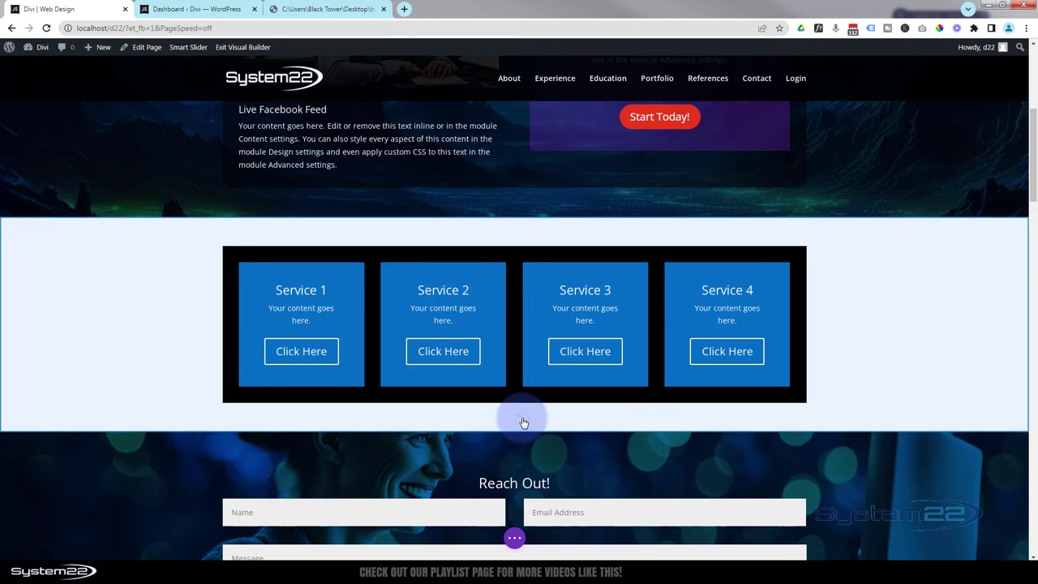
mouse_move(514, 424)
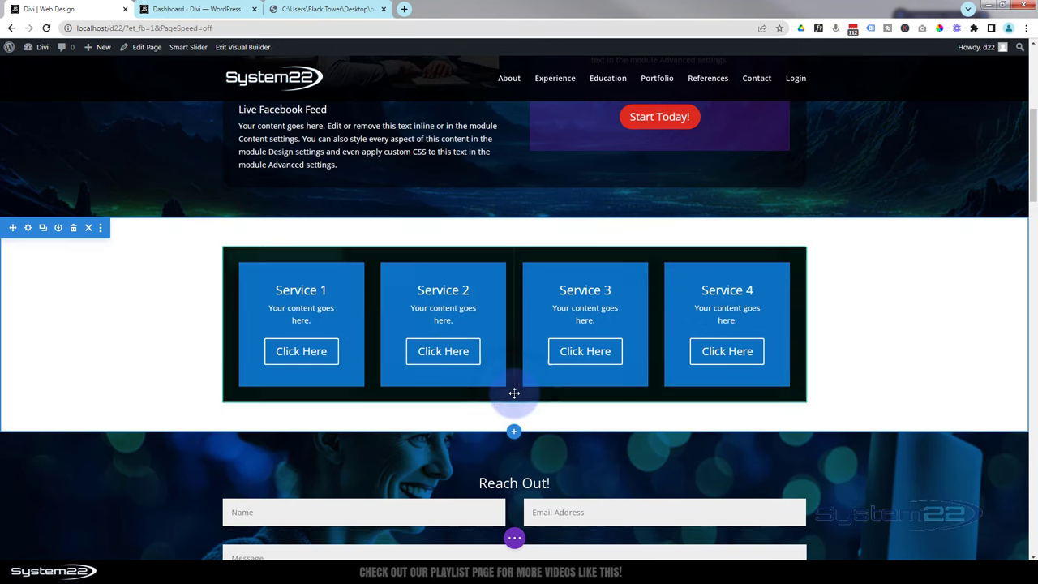
click(513, 404)
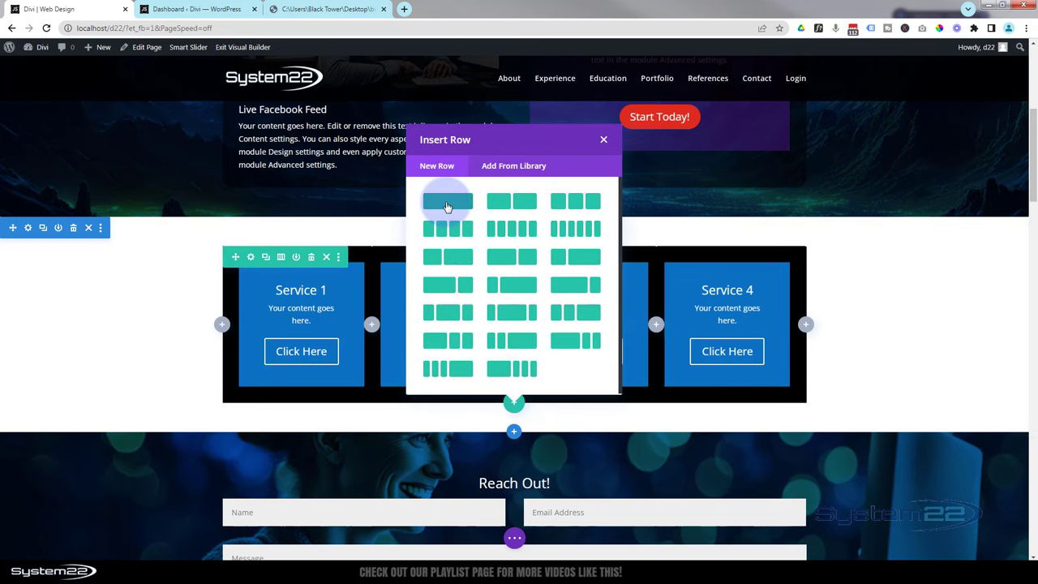
click(446, 203)
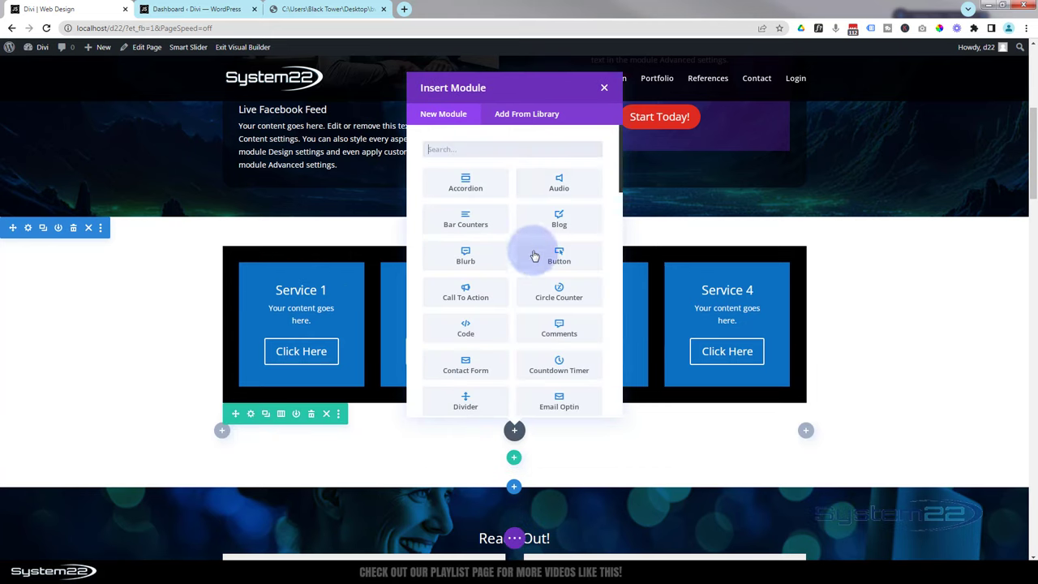
Insert a Code module into the new row, with the cursor in its empty code field.
click(471, 331)
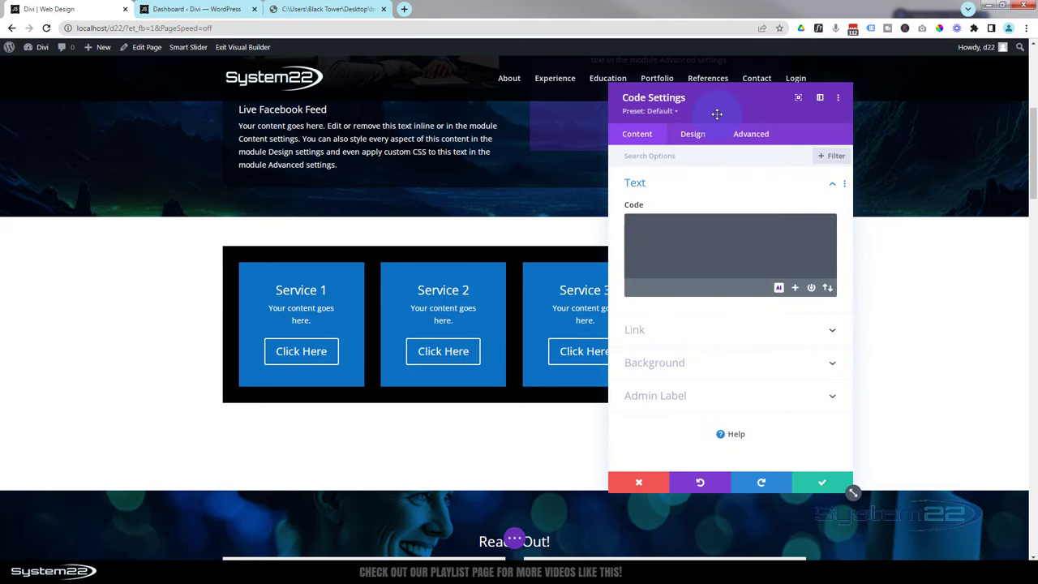
drag(717, 114, 447, 132)
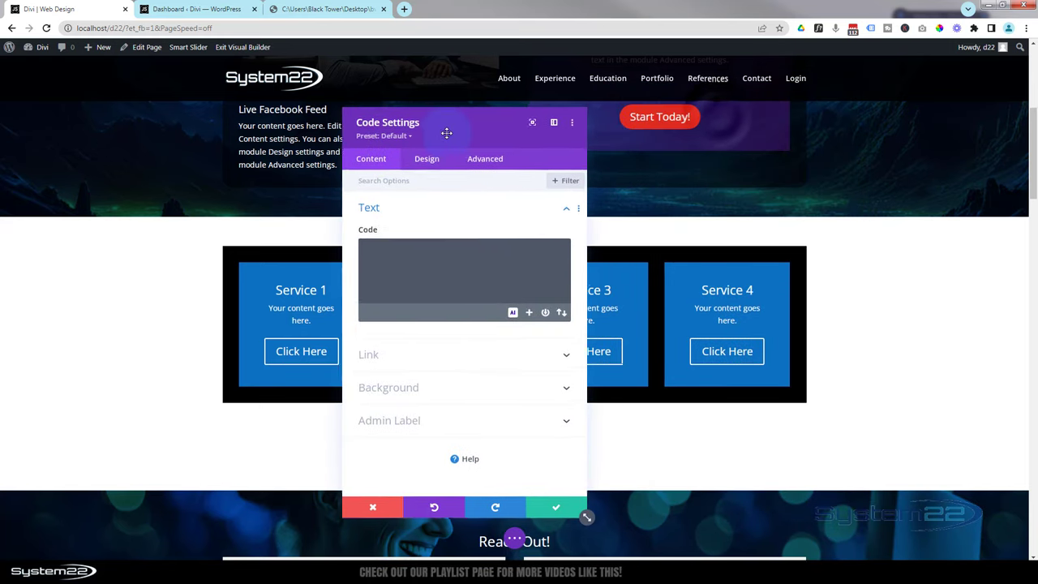
click(429, 254)
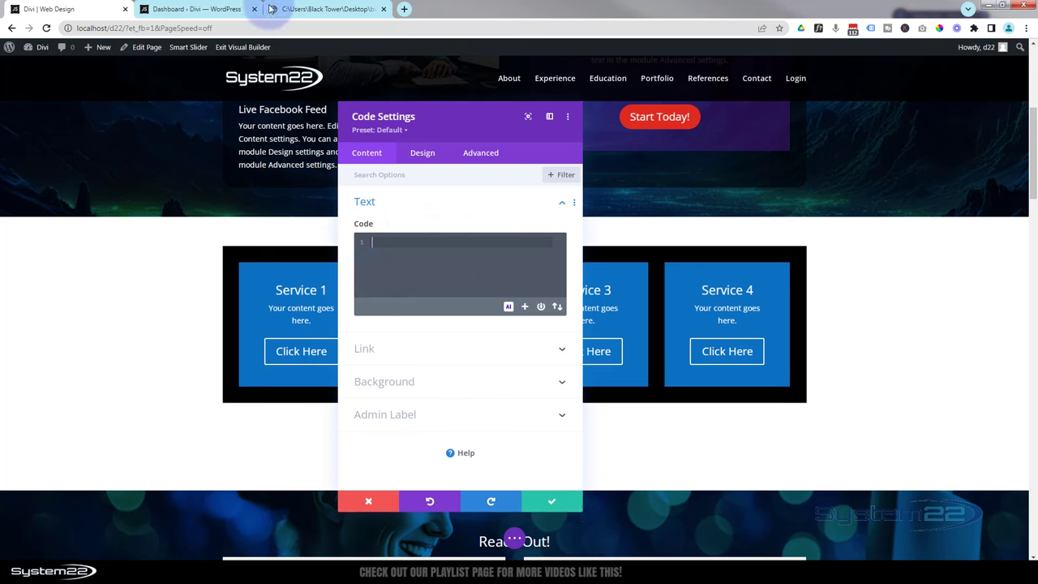
drag(471, 132, 909, 106)
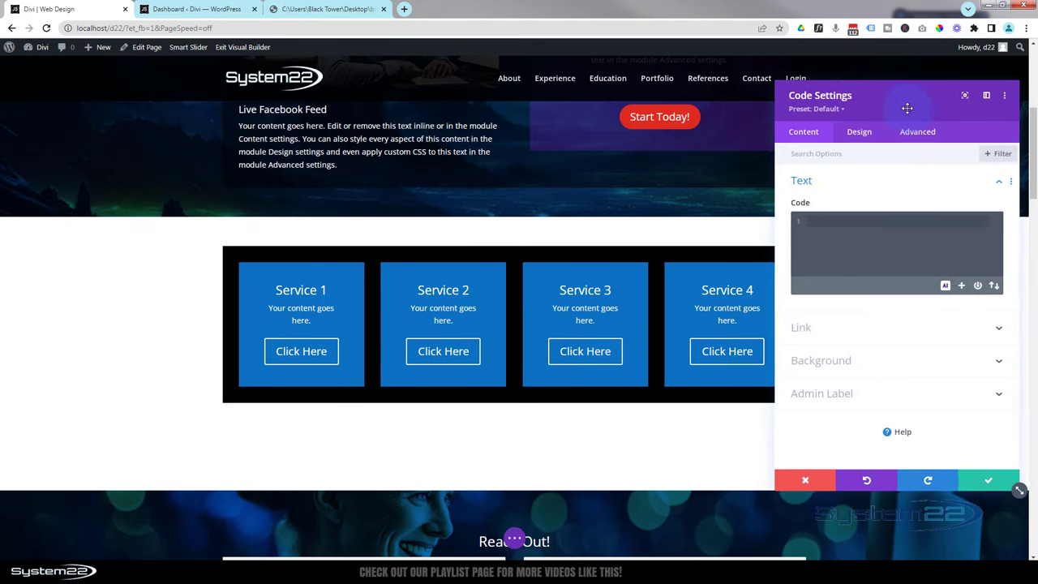
In bvideo.pdf, select the <button> markup through </style> on page 2.
click(322, 8)
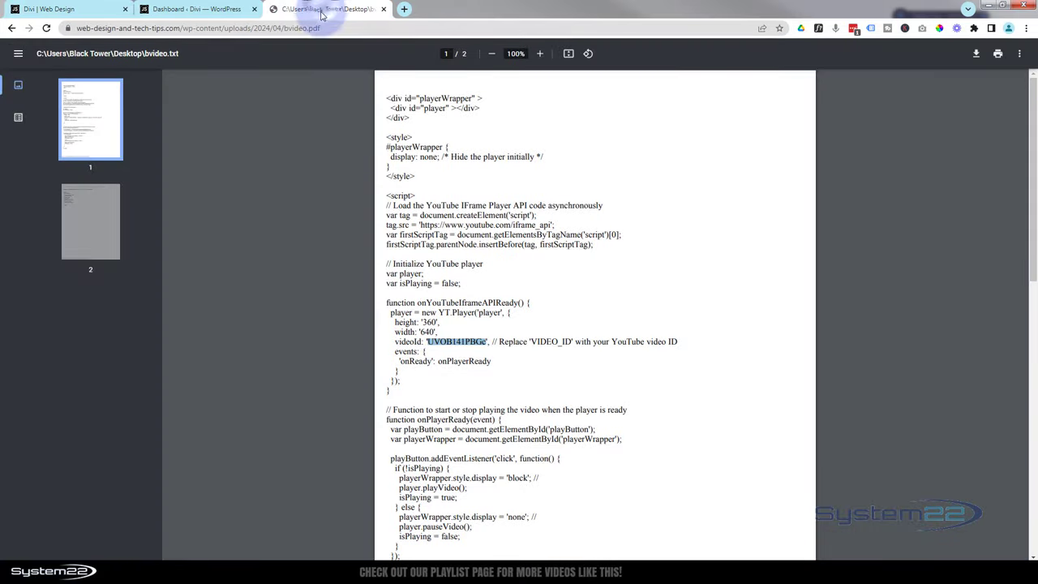
click(332, 27)
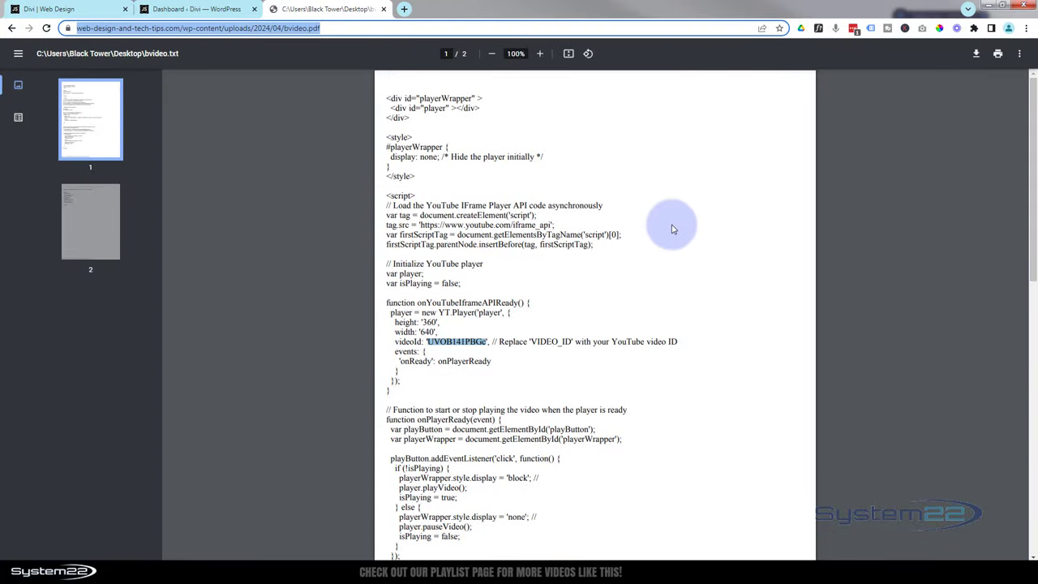
scroll(672, 227, down, 4)
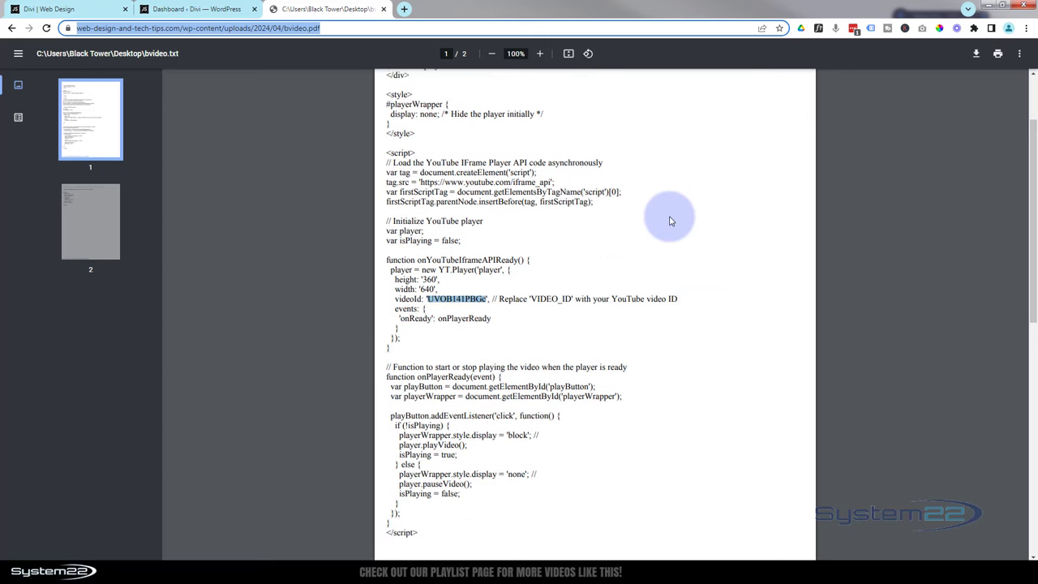
scroll(672, 221, down, 5)
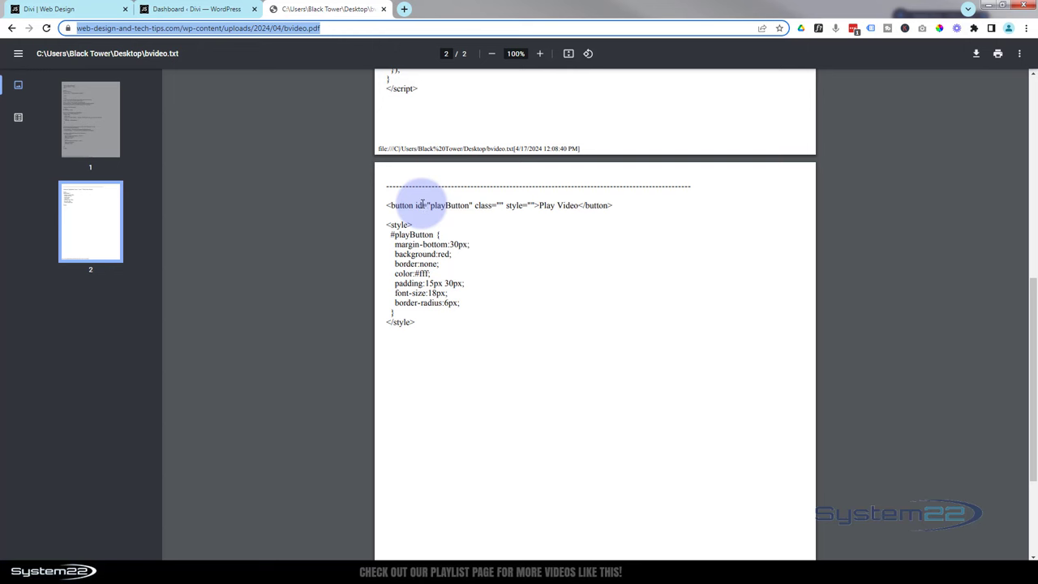
click(393, 205)
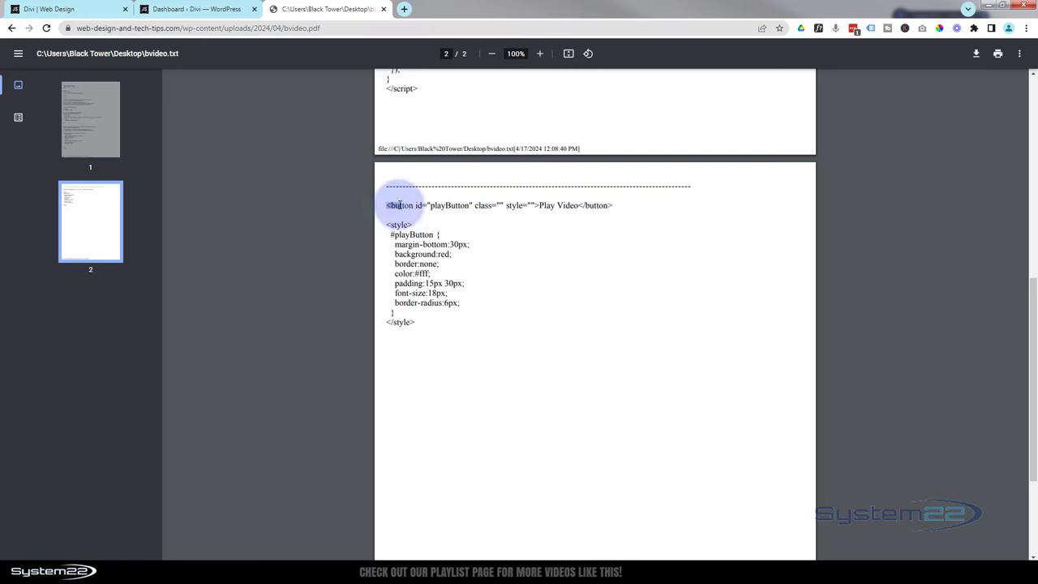
drag(399, 205, 419, 330)
key(ctrl+c)
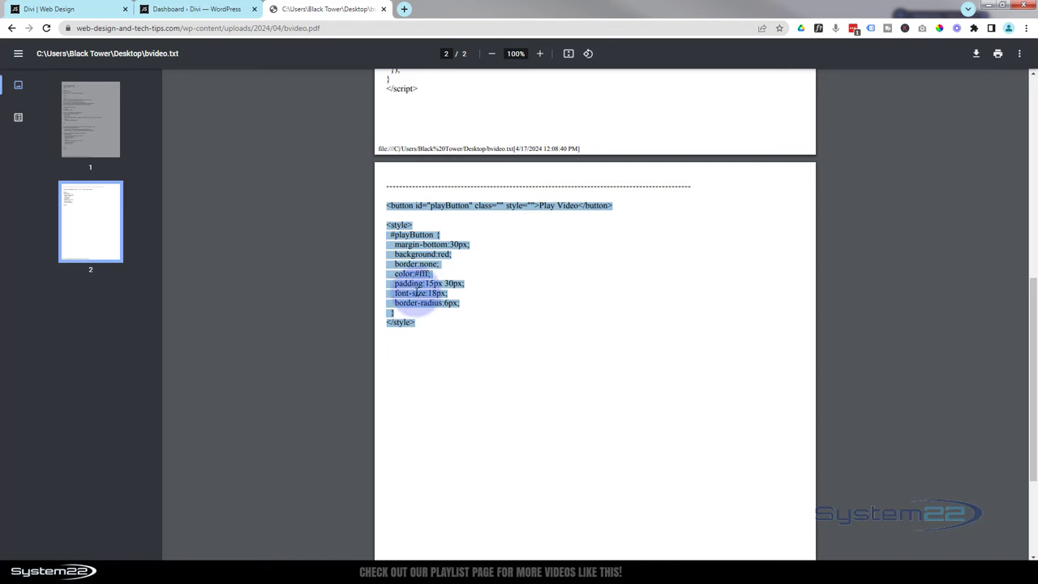
Paste the Play Video button markup and #playButton styles into the empty Code field.
click(71, 14)
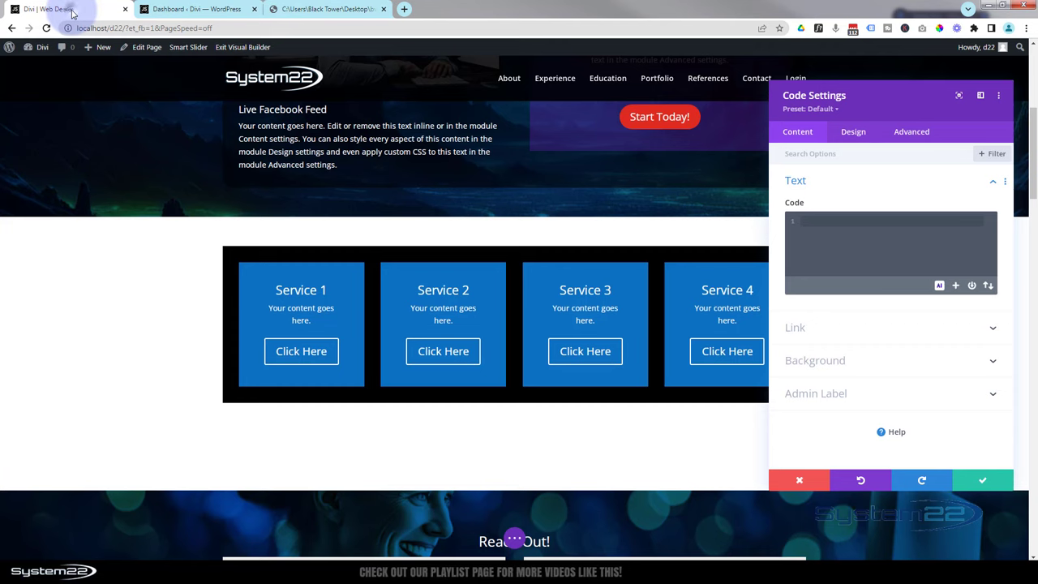
click(831, 222)
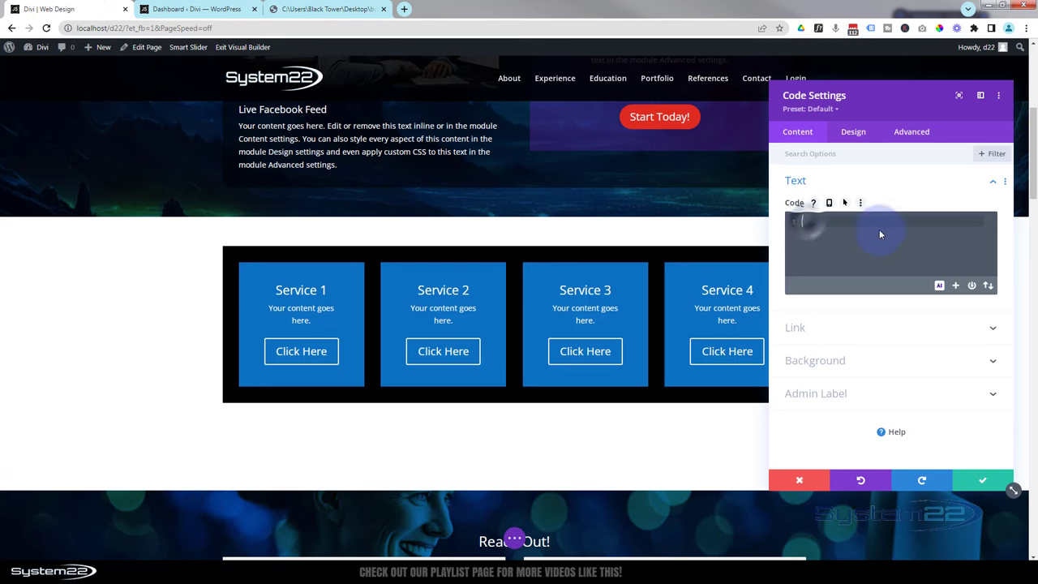
key(ctrl+v)
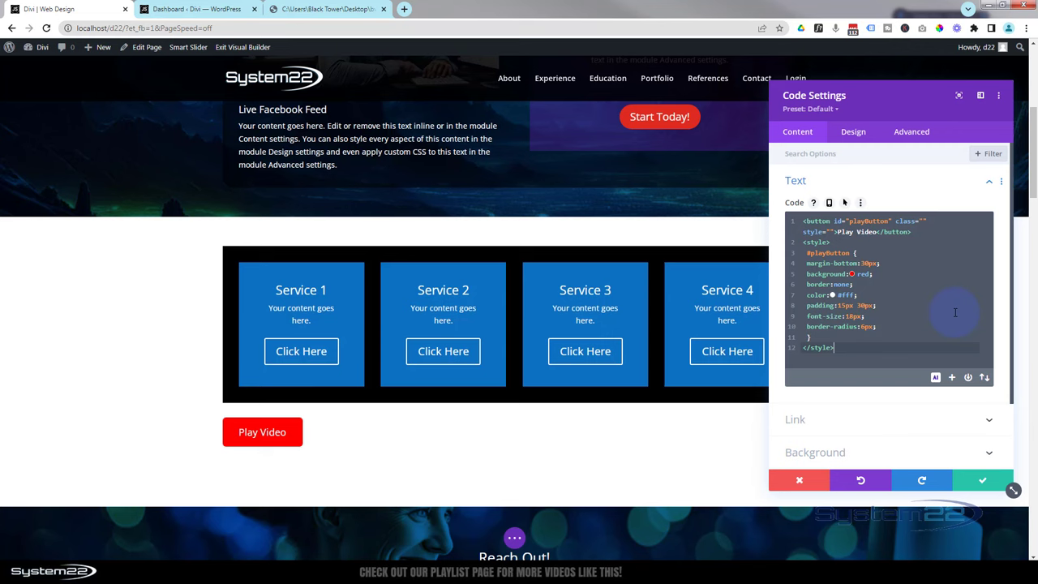
drag(891, 109, 522, 131)
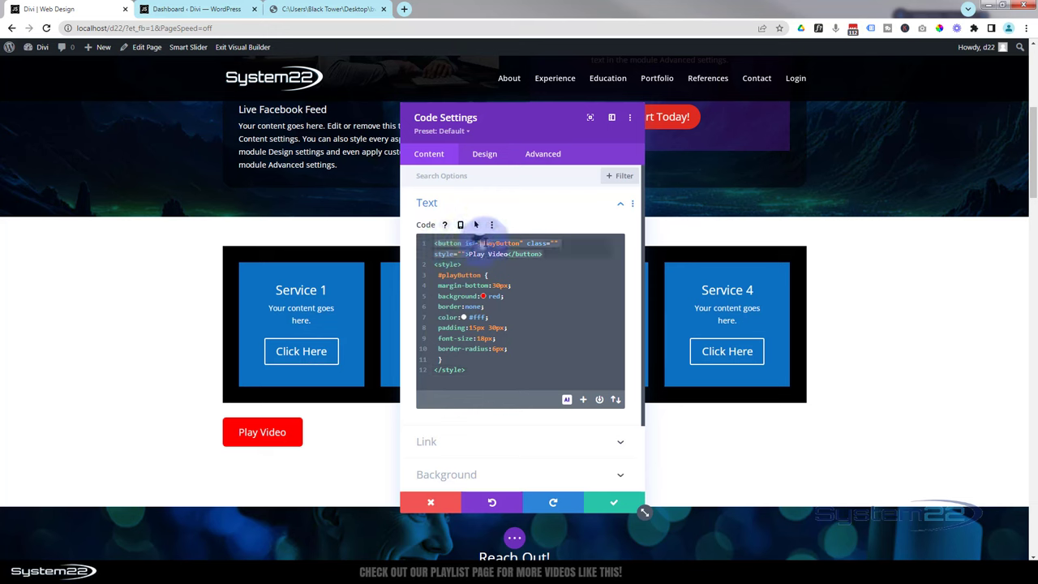
drag(480, 242, 520, 242)
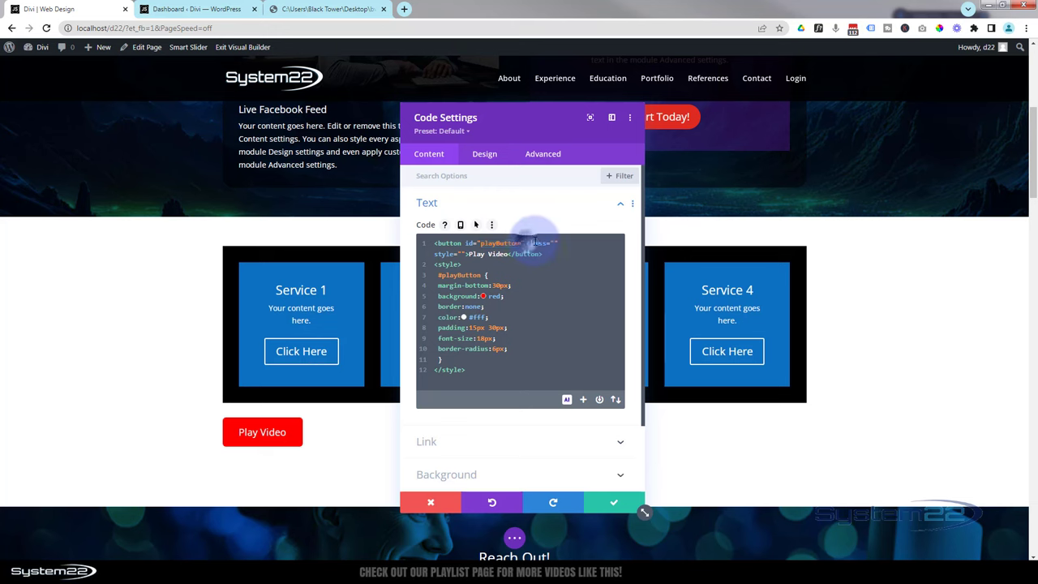
drag(465, 254, 462, 243)
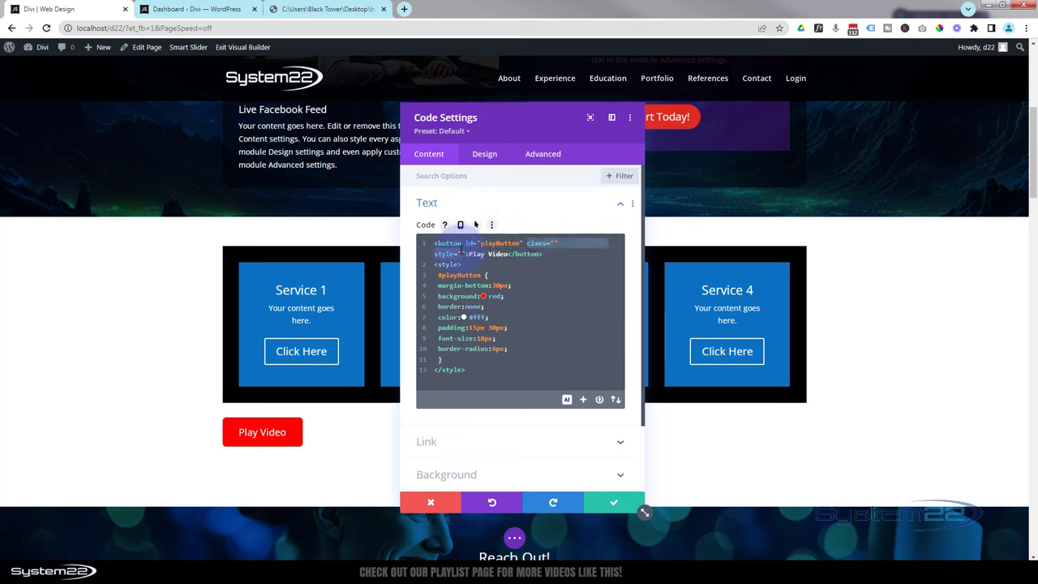
click(560, 243)
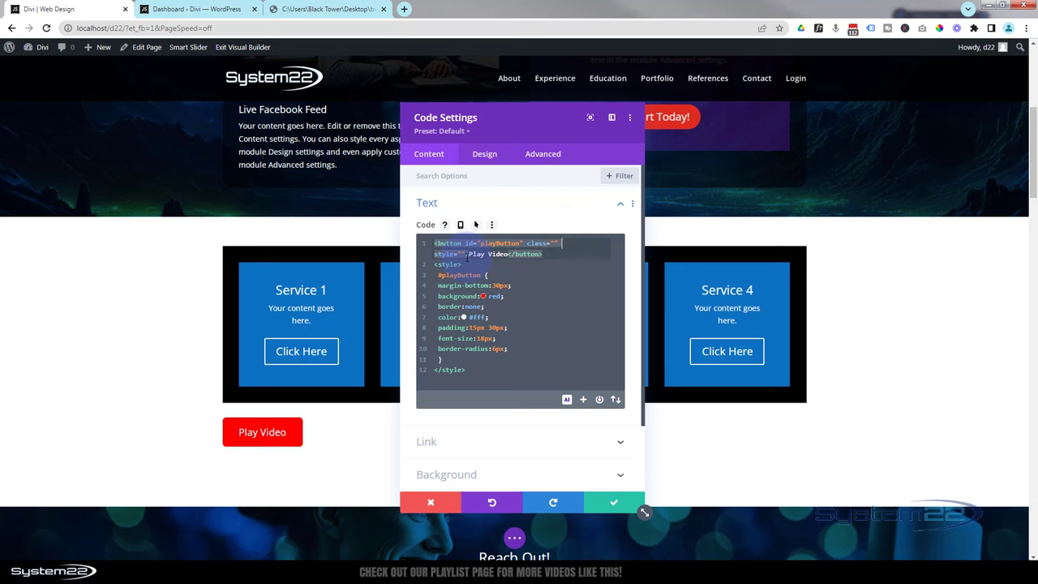
drag(467, 258, 439, 269)
Change the #playButton background from red to purple.
drag(466, 286, 490, 286)
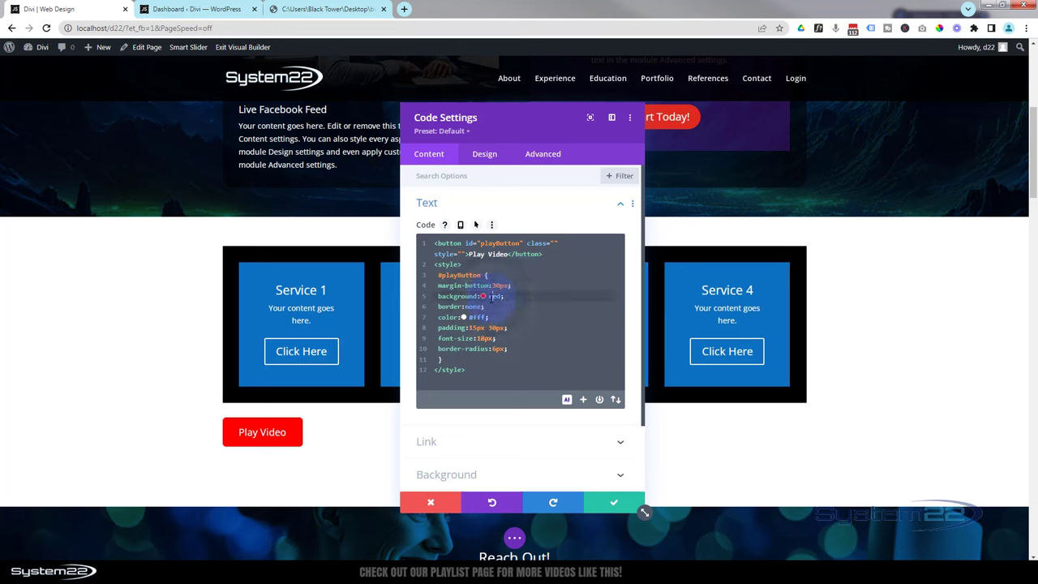
double_click(495, 297)
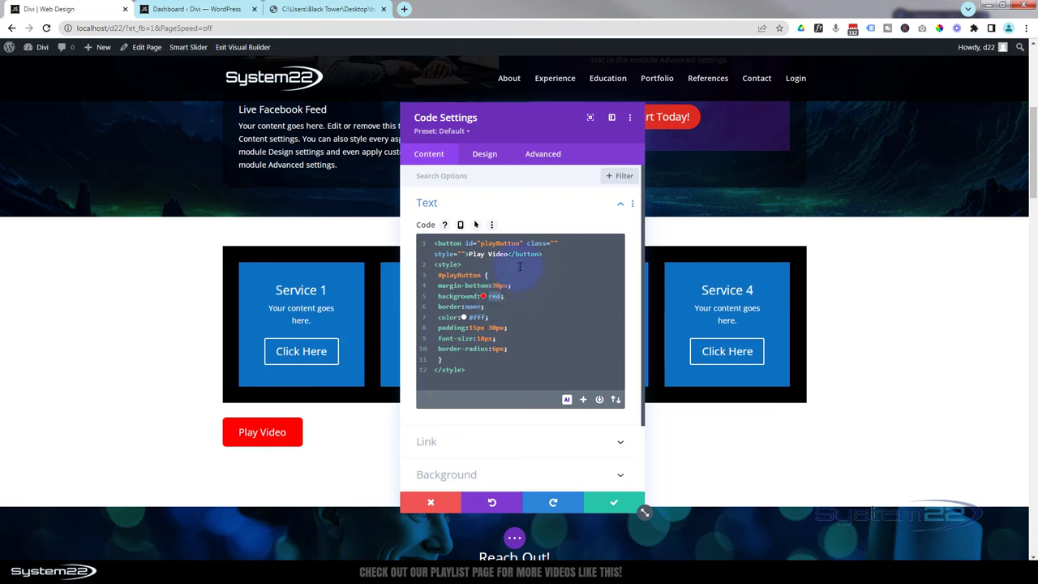
text(purple)
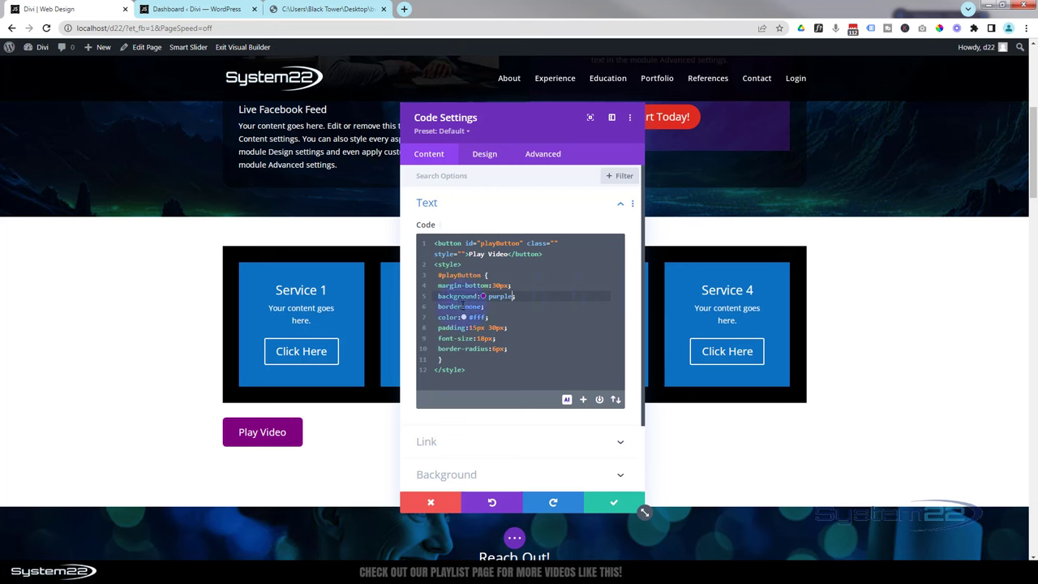
mouse_move(476, 224)
text(;)
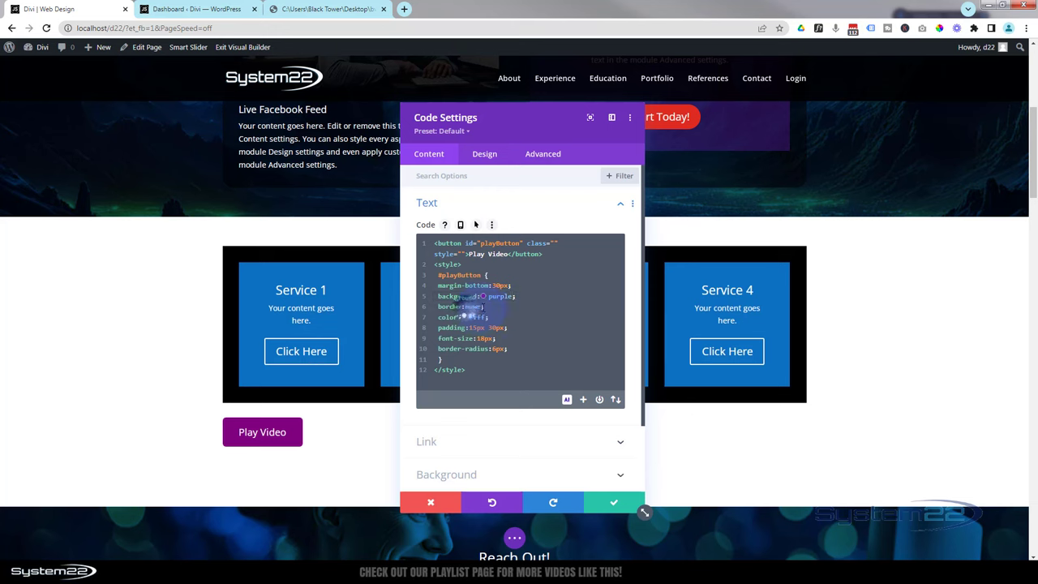
Try a 2px solid black border, then set the border back to none.
double_click(473, 307)
key(BackSpace)
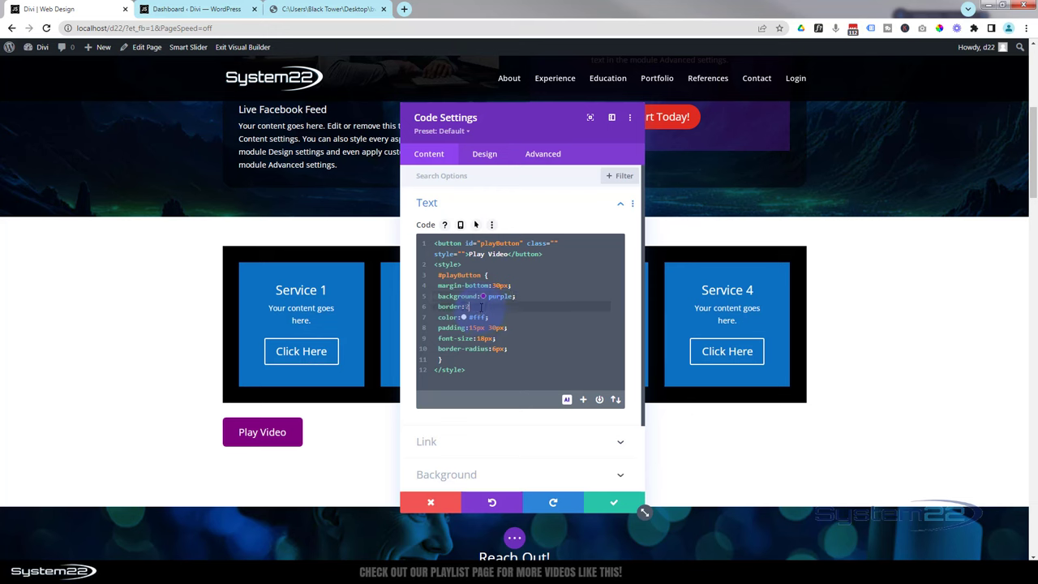
text(2px )
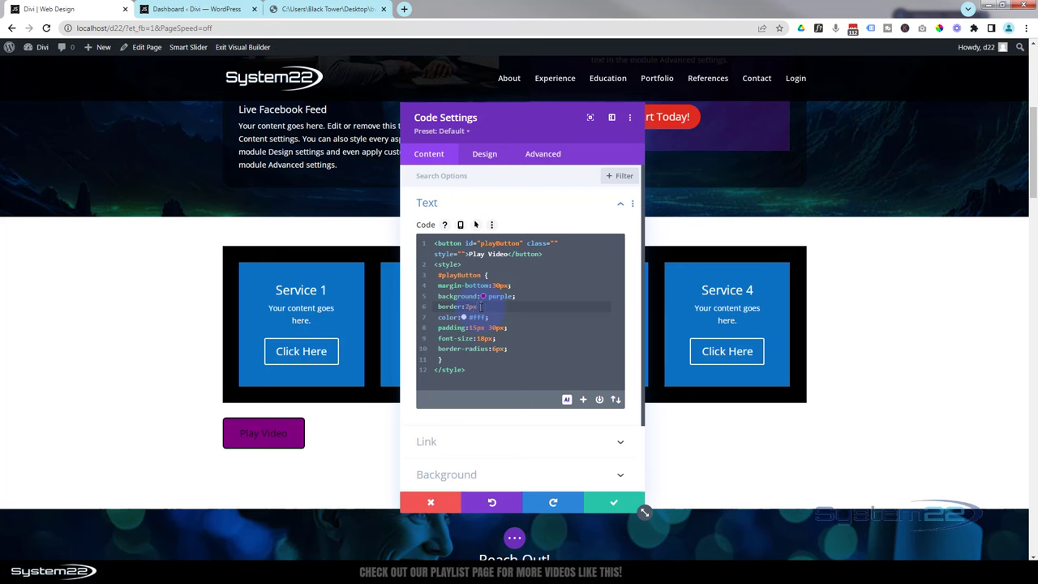
text(solid black)
click(291, 438)
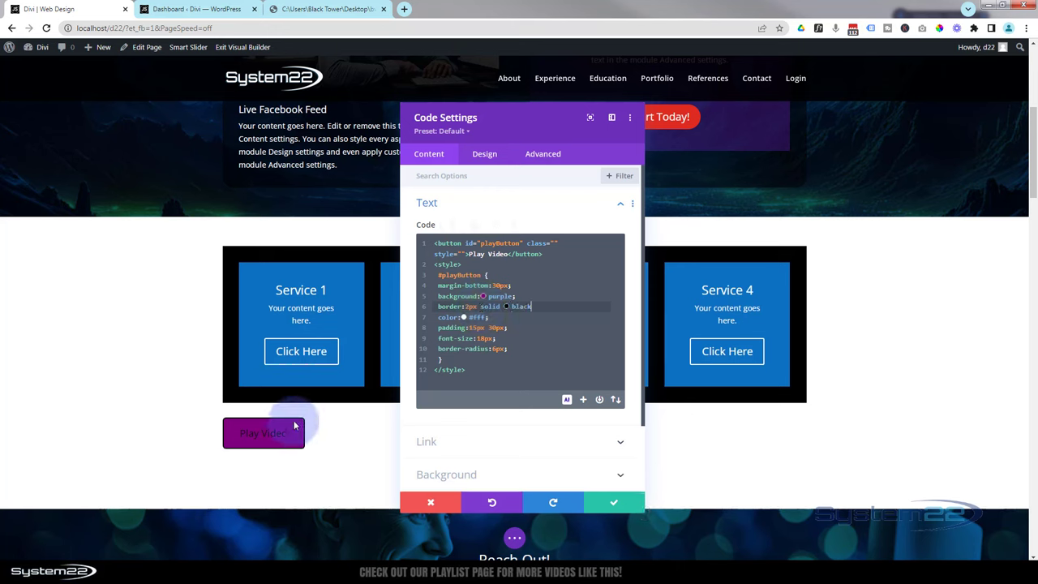
click(490, 316)
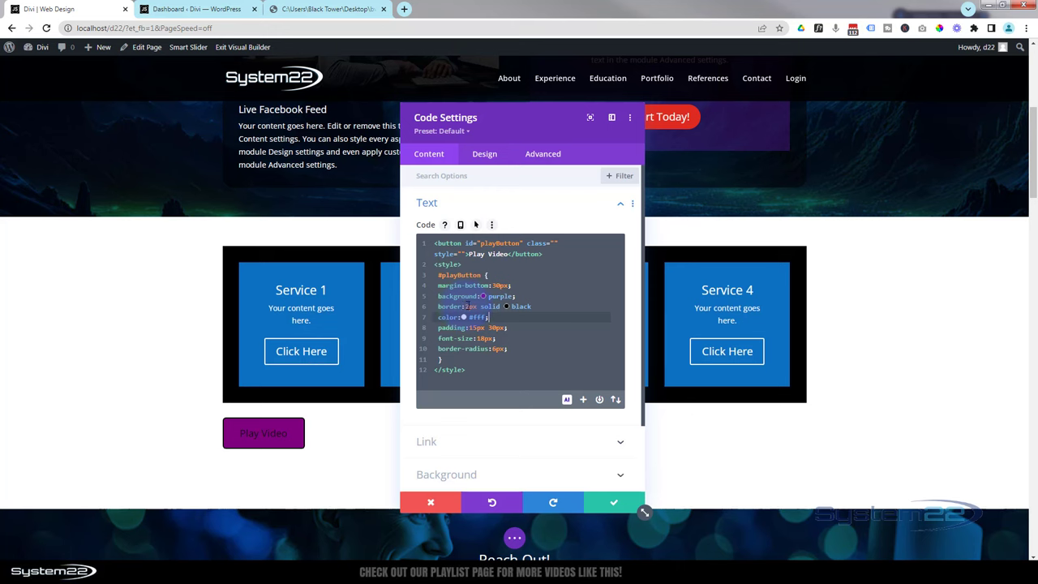
drag(466, 307, 531, 306)
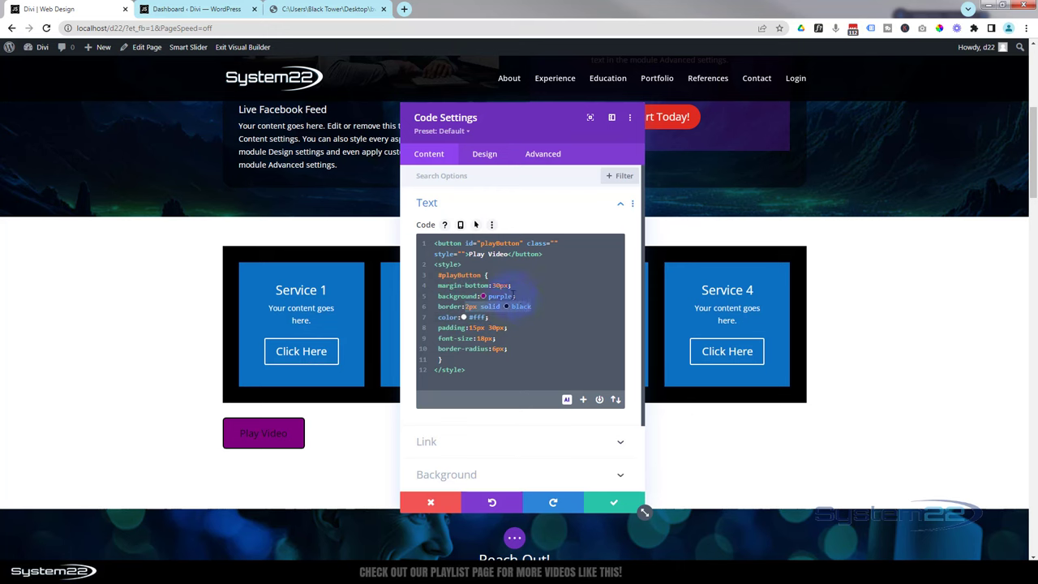
text(none)
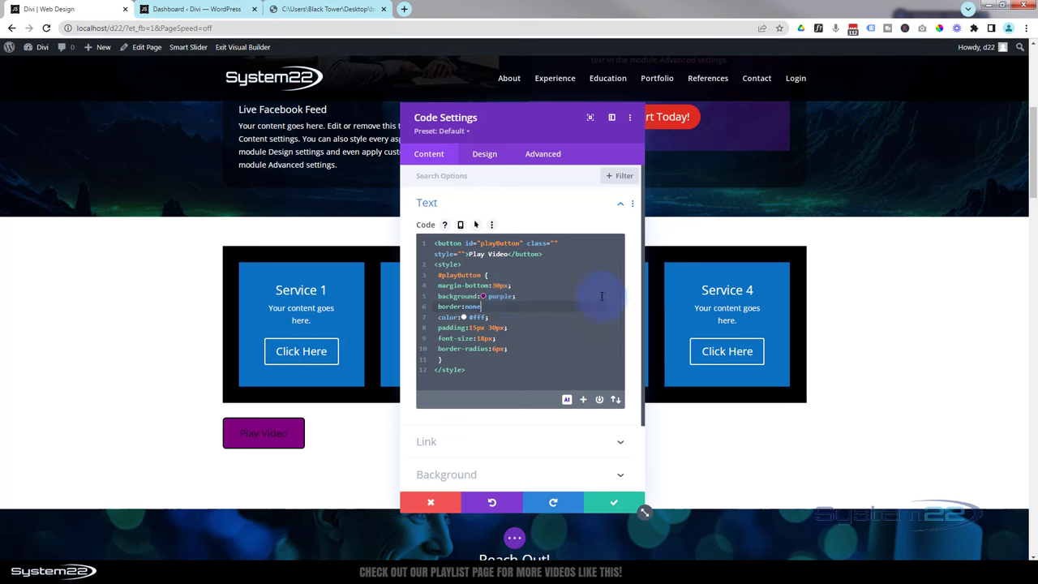
text(;)
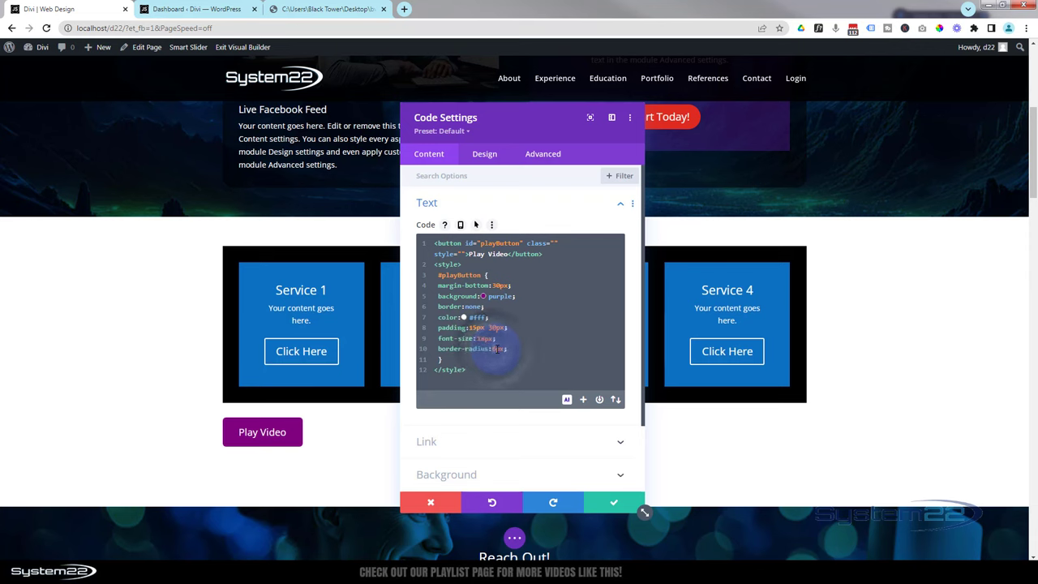
Adjust the #playButton border-radius value for a pill-shaped button.
drag(476, 338, 494, 340)
click(494, 348)
text(10)
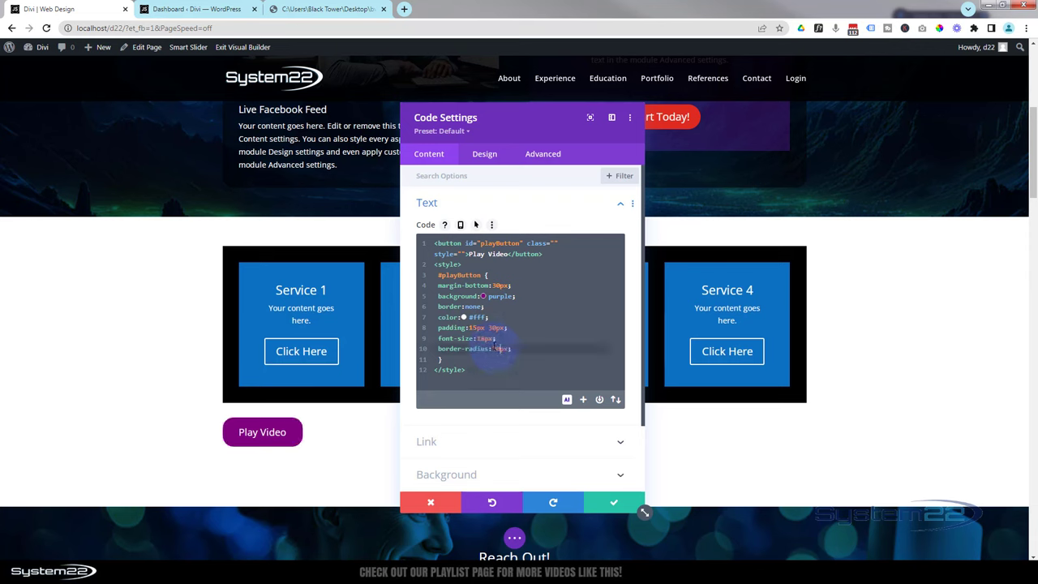
key(BackSpace)
text(20)
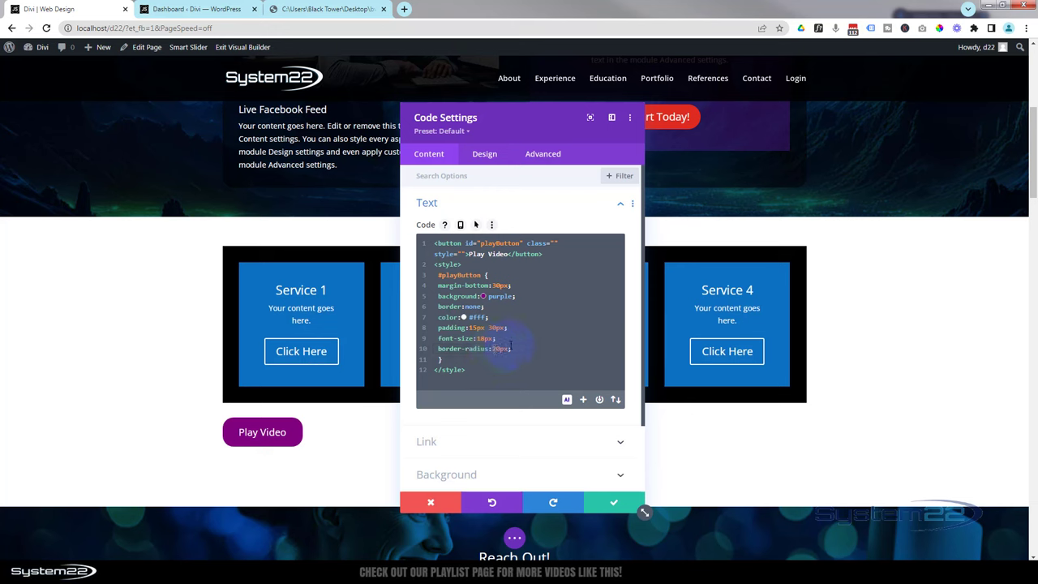
click(506, 342)
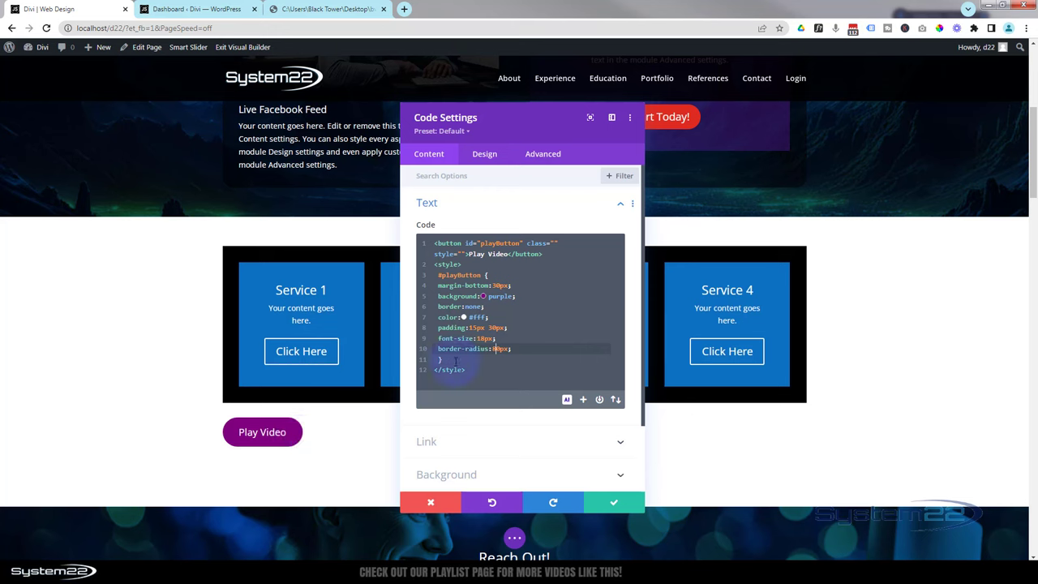
Change the button padding to 15px 50px.
click(478, 328)
key(BackSpace)
text(2)
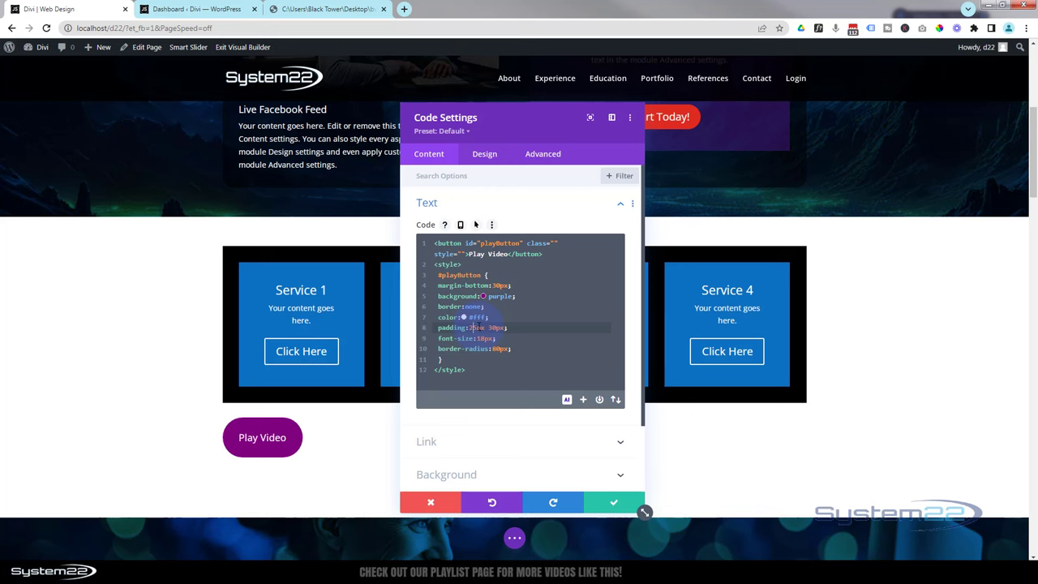
click(491, 328)
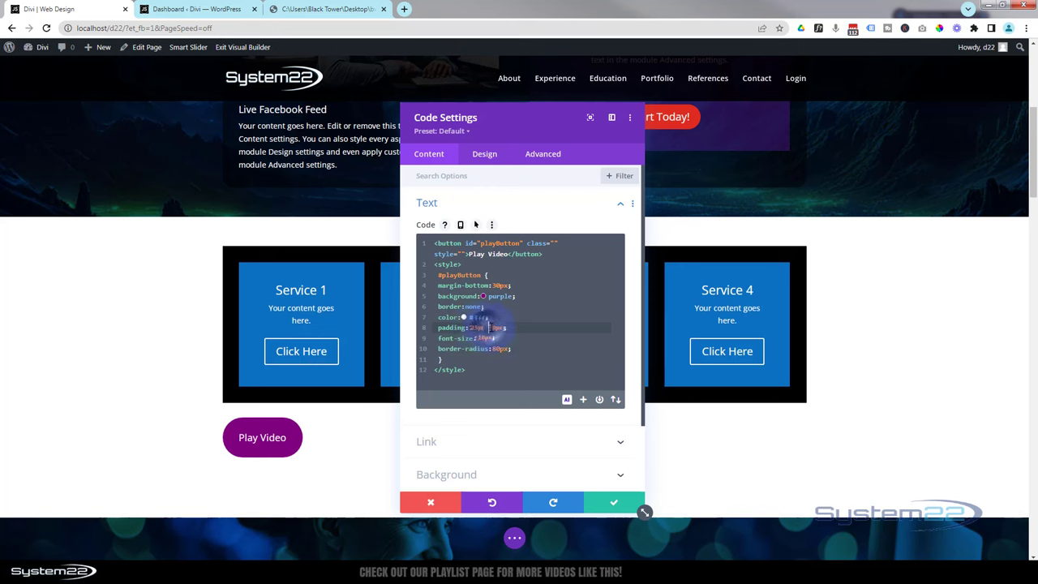
key(BackSpace)
text(5)
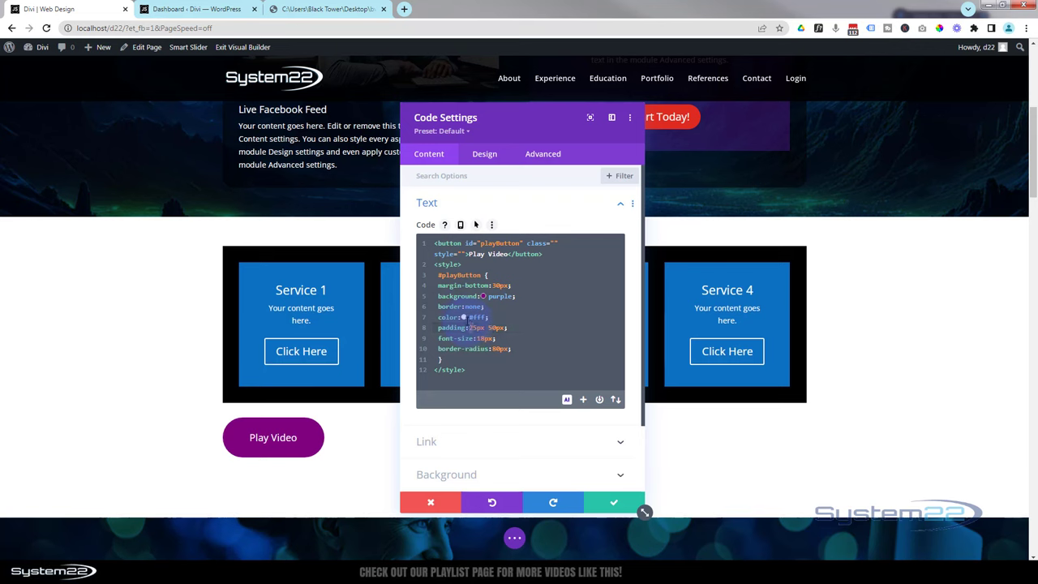
click(471, 327)
key(BackSpace)
text(1)
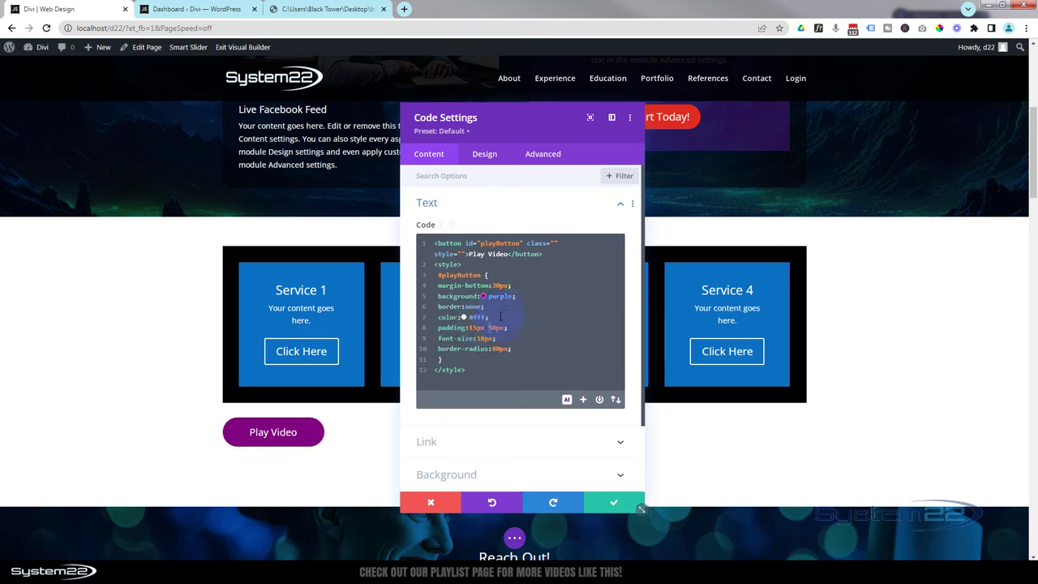
Preview black #000 button text, then restore the white #fff colour.
click(528, 317)
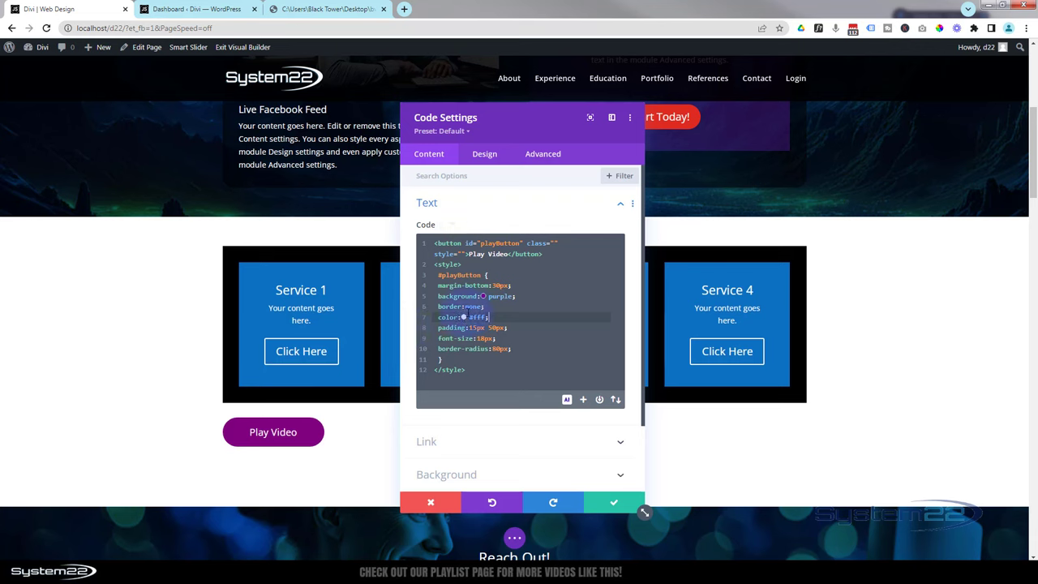
double_click(479, 317)
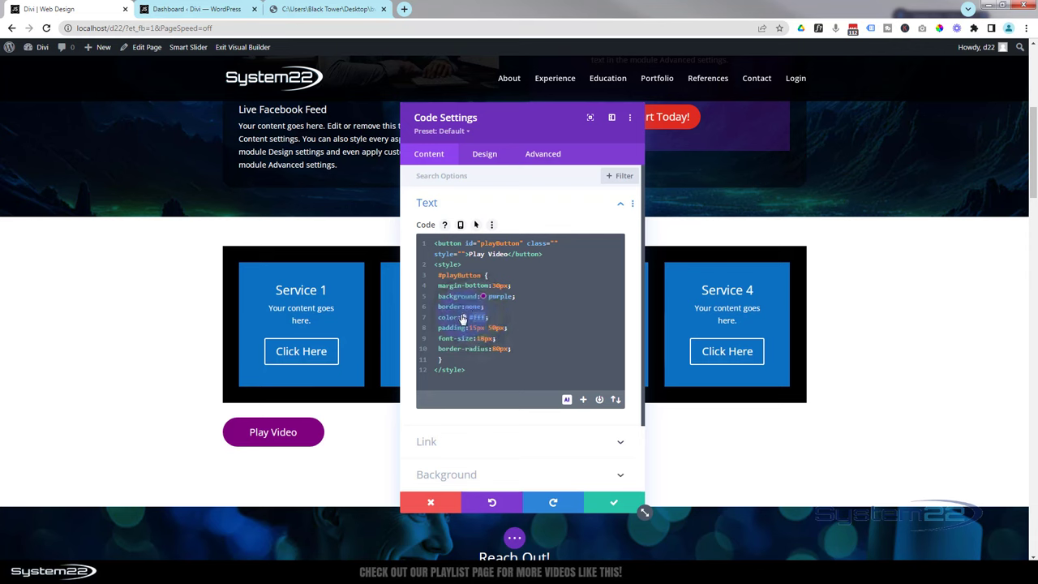
text(#000)
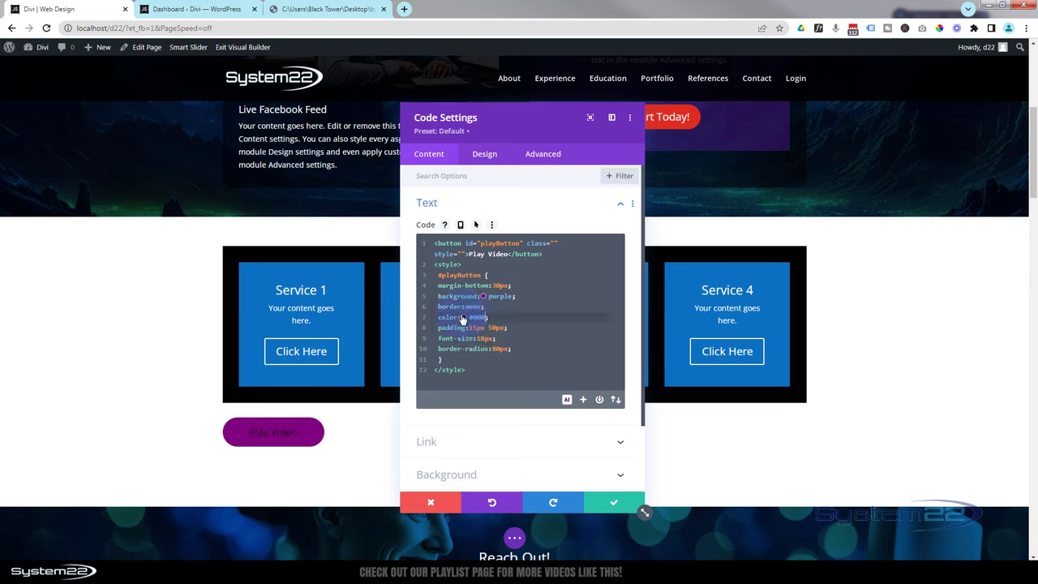
click(463, 317)
text(#fff)
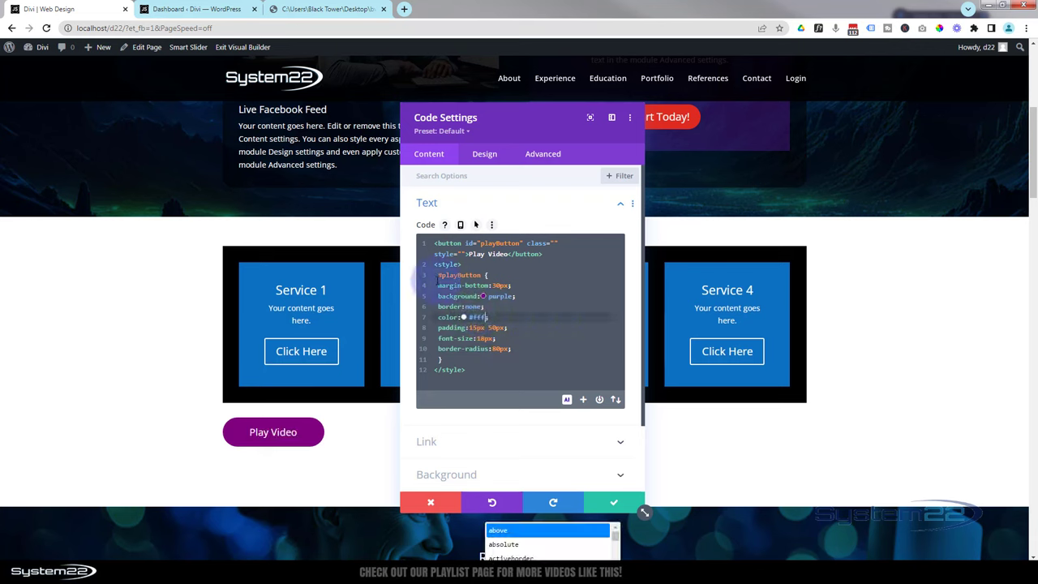
Add /* before #playButton on line 3 to begin commenting out the rule.
click(436, 285)
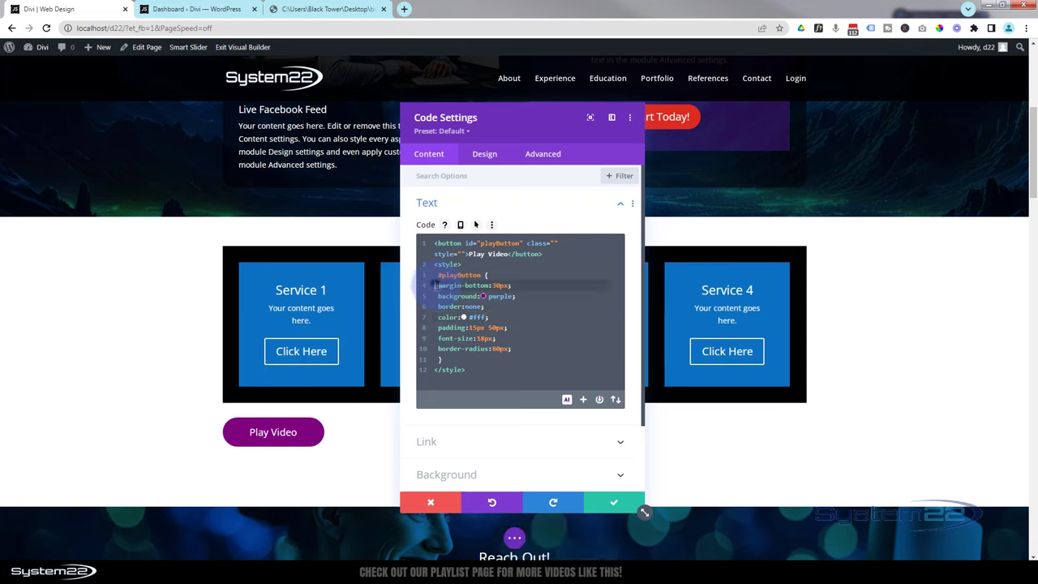
drag(435, 286, 442, 338)
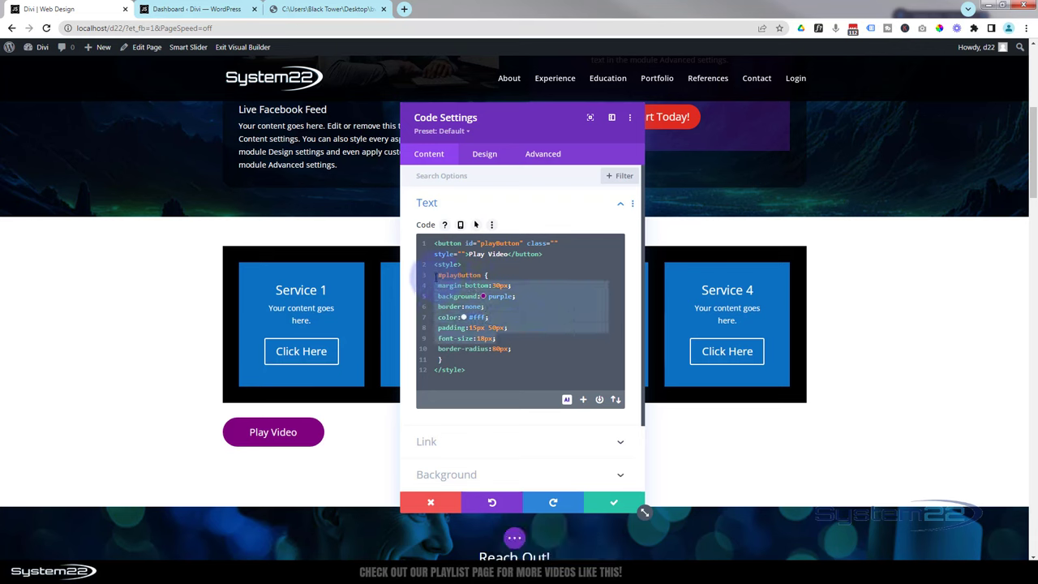
click(435, 276)
text(/*)
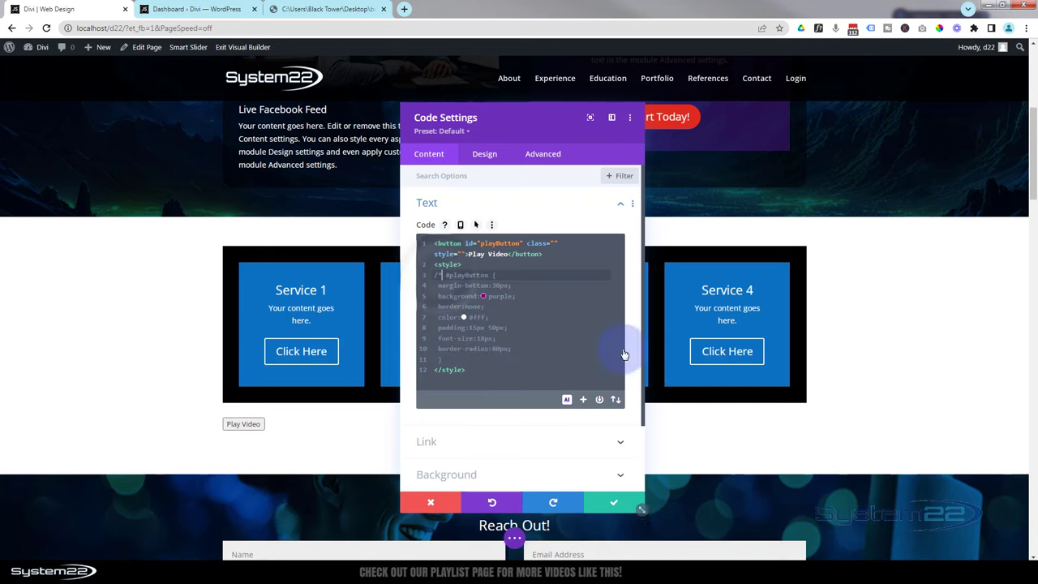
click(459, 358)
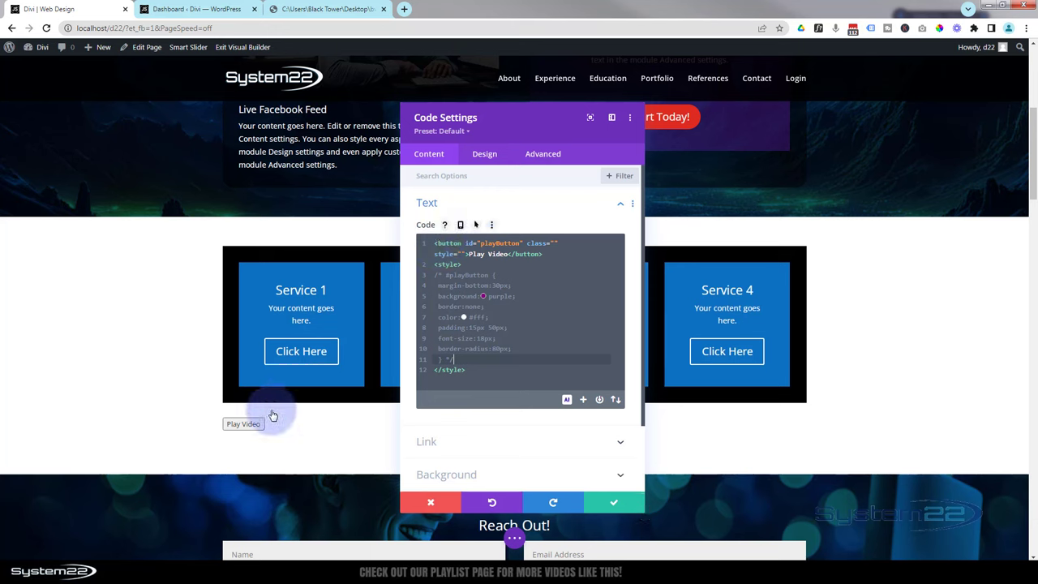
Type el_pb_button into the button's empty class attribute on line 1.
click(555, 242)
key(shift+Home)
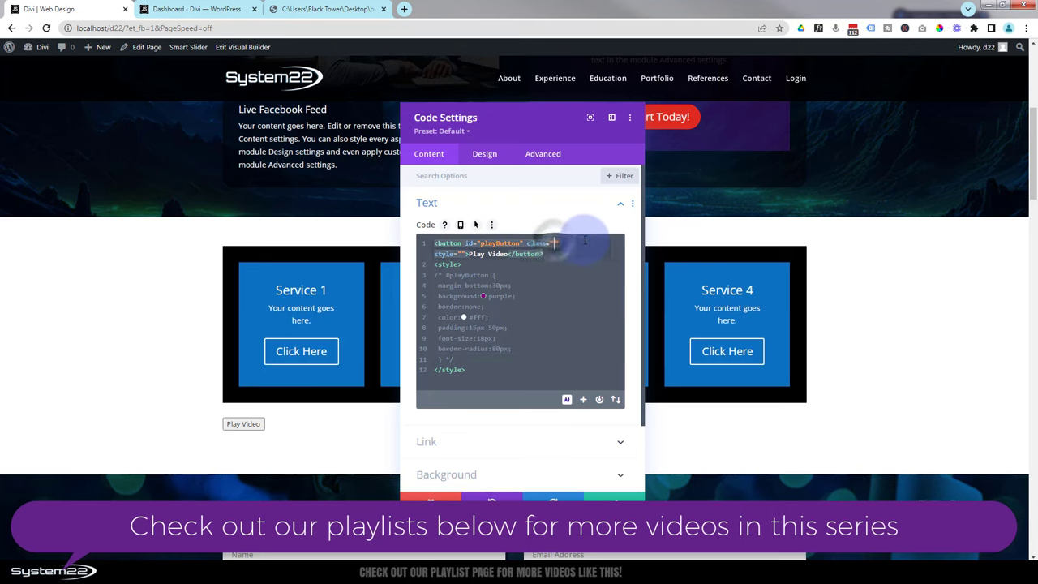
text(el)
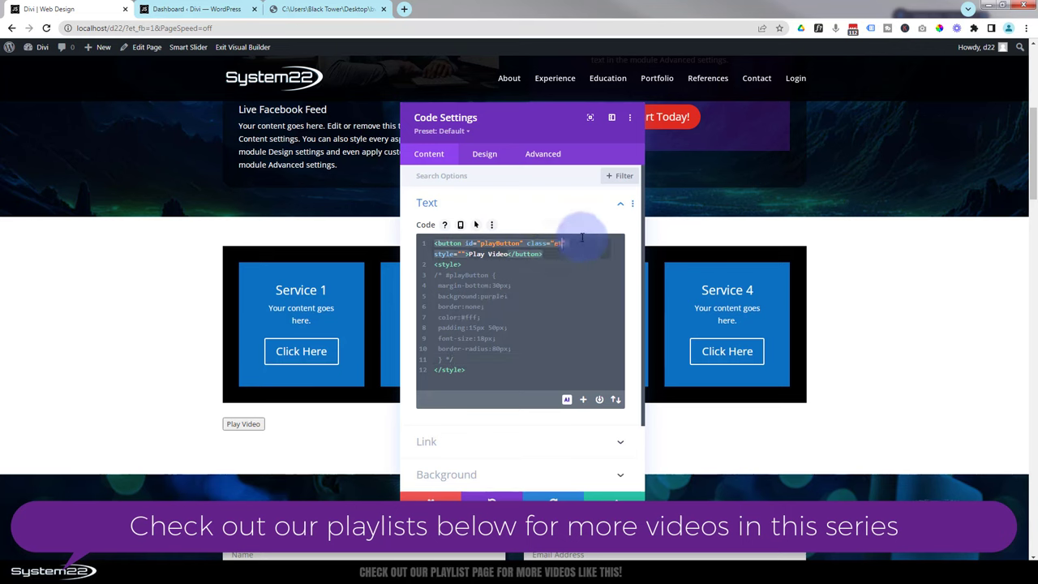
text(_pb_button)
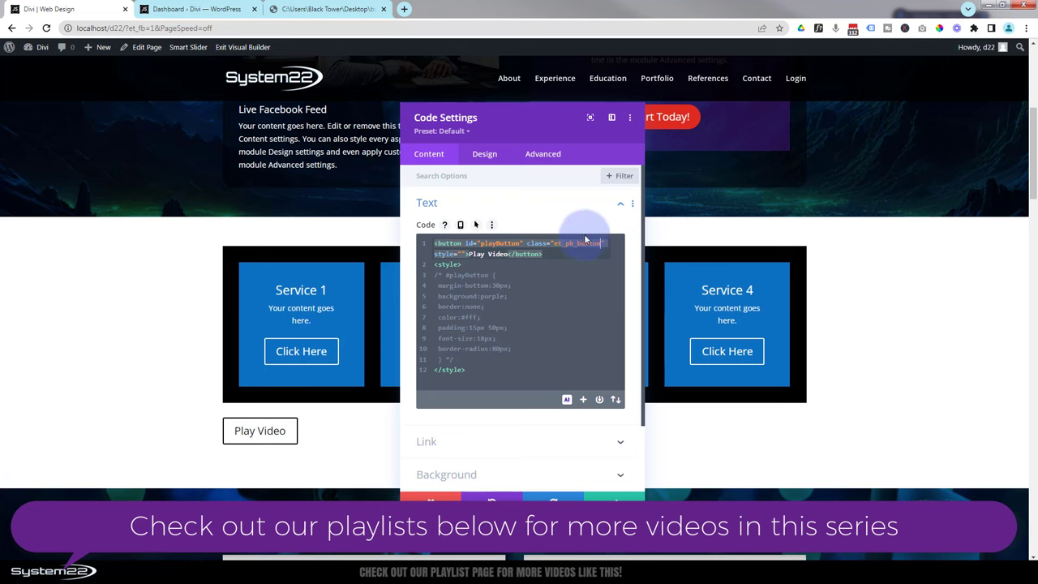
drag(498, 303, 464, 317)
drag(455, 277, 463, 254)
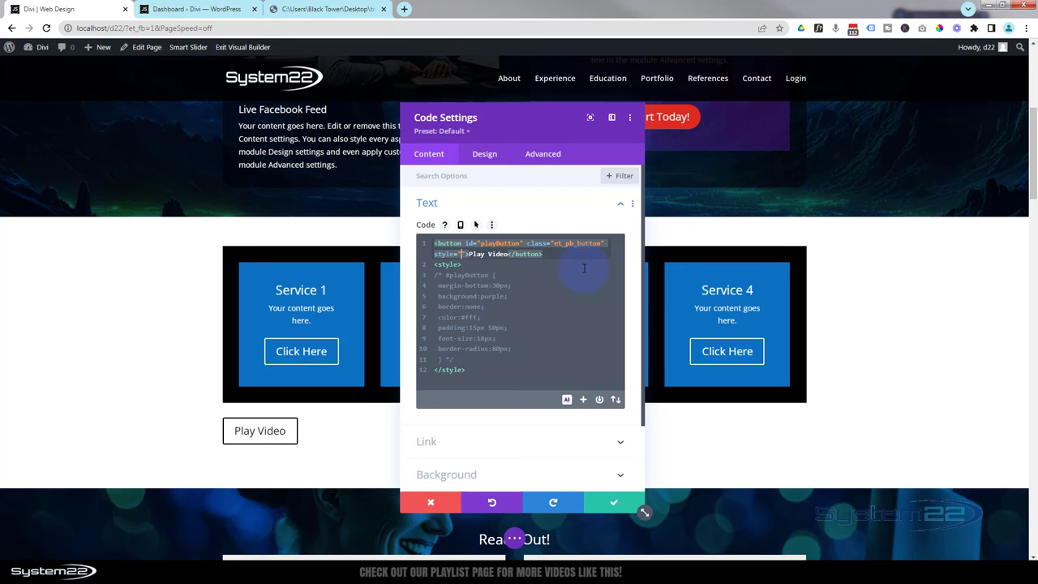
Fill the button's style attribute with background:blue; color:#fff.
text(background)
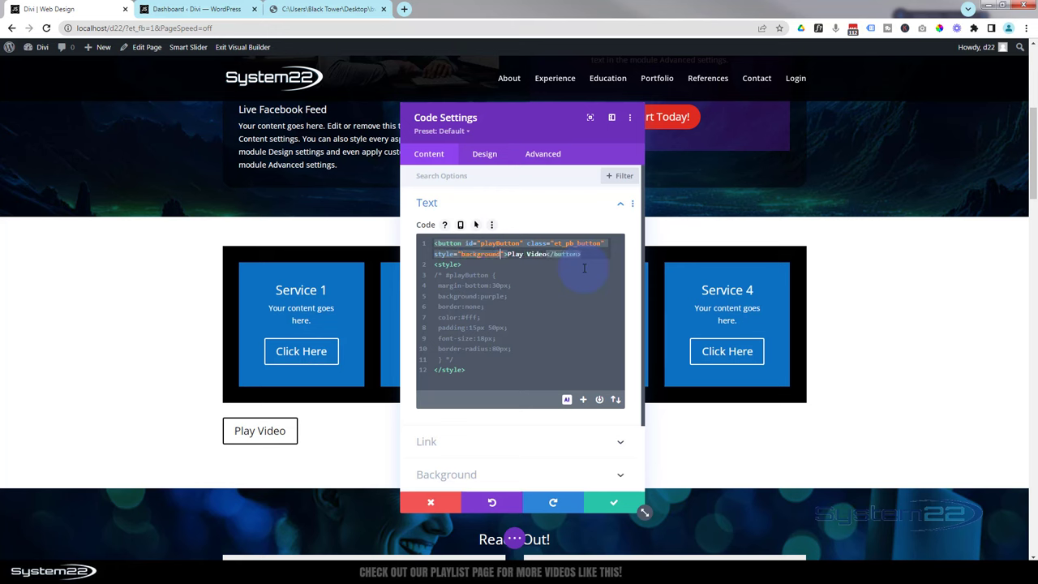
text(:blue)
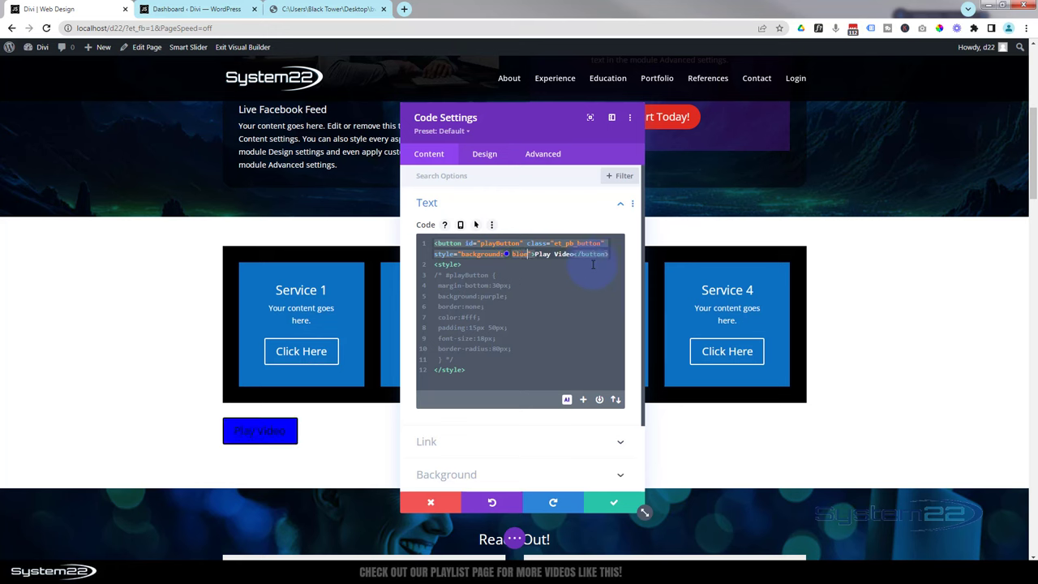
text(;)
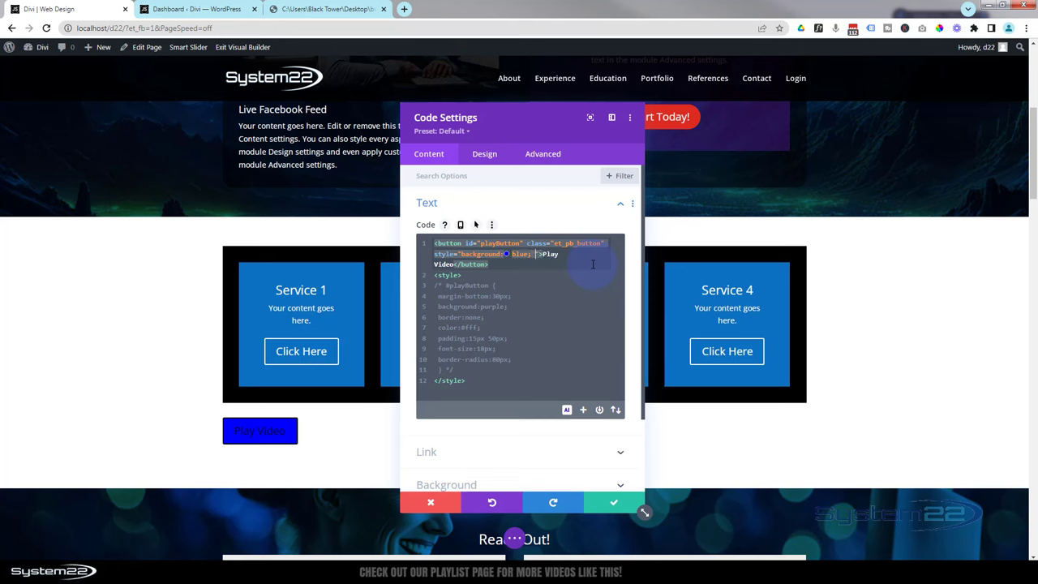
text( color:#fff)
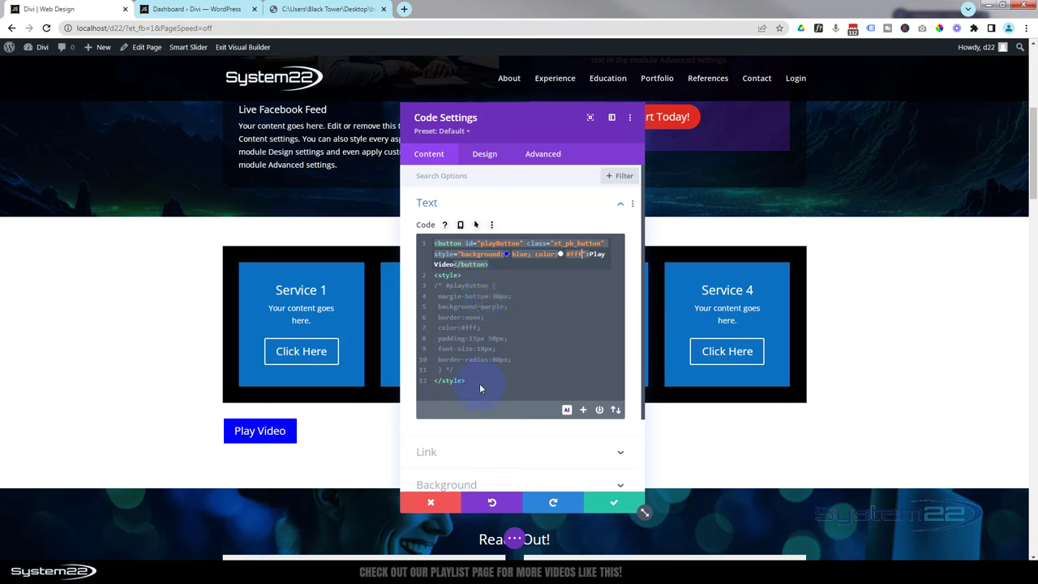
click(588, 247)
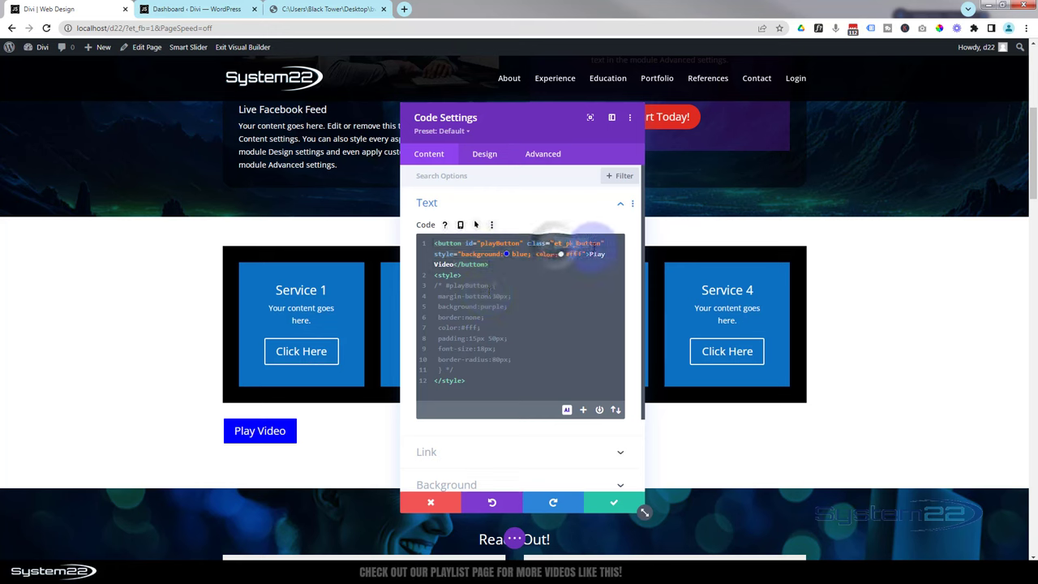
click(655, 243)
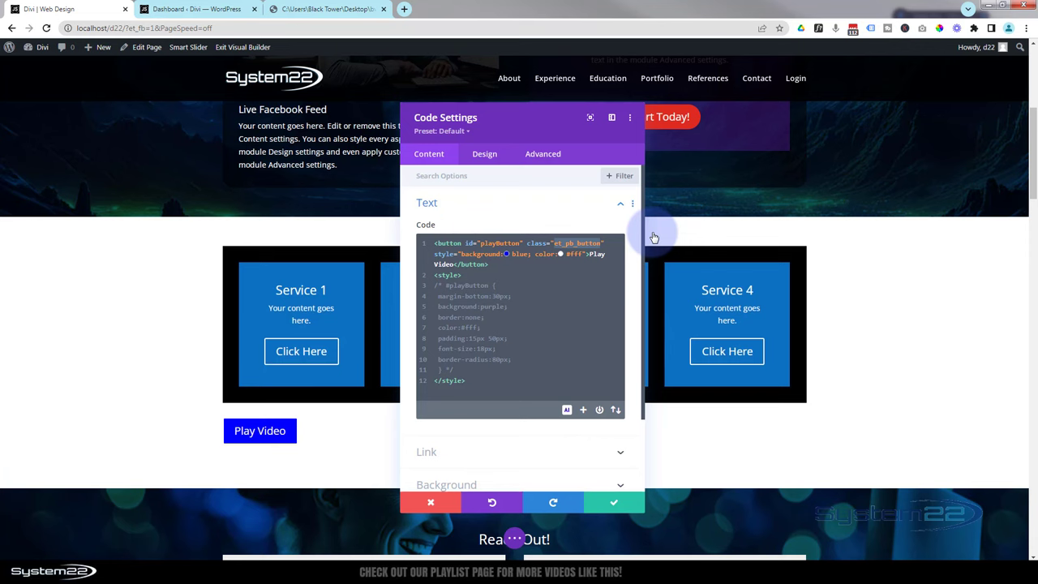
Clear the button's et_pb_button class and blue inline style, and remove the /* before #playButton.
key(BackSpace)
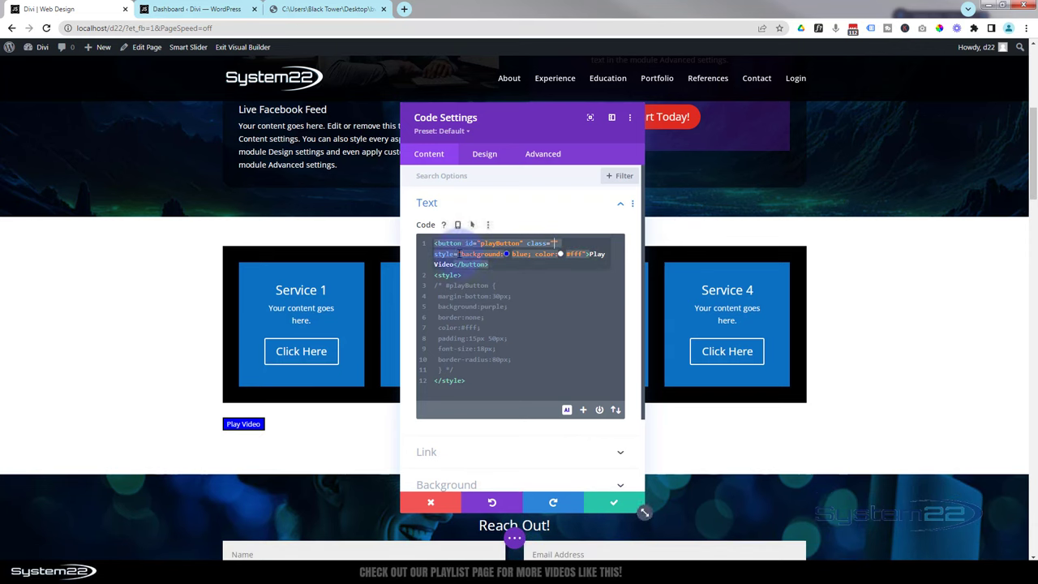
click(566, 249)
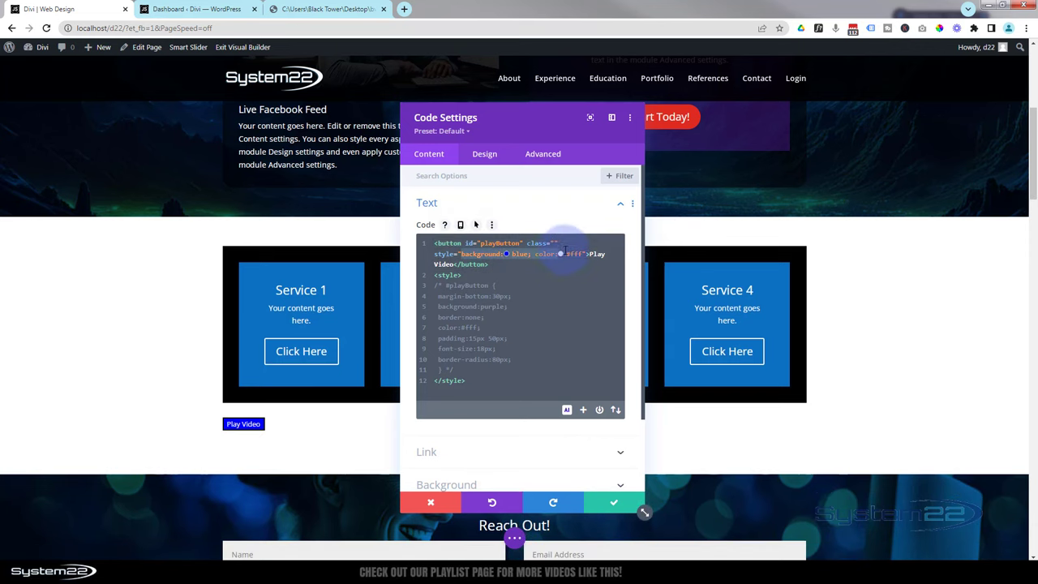
click(614, 222)
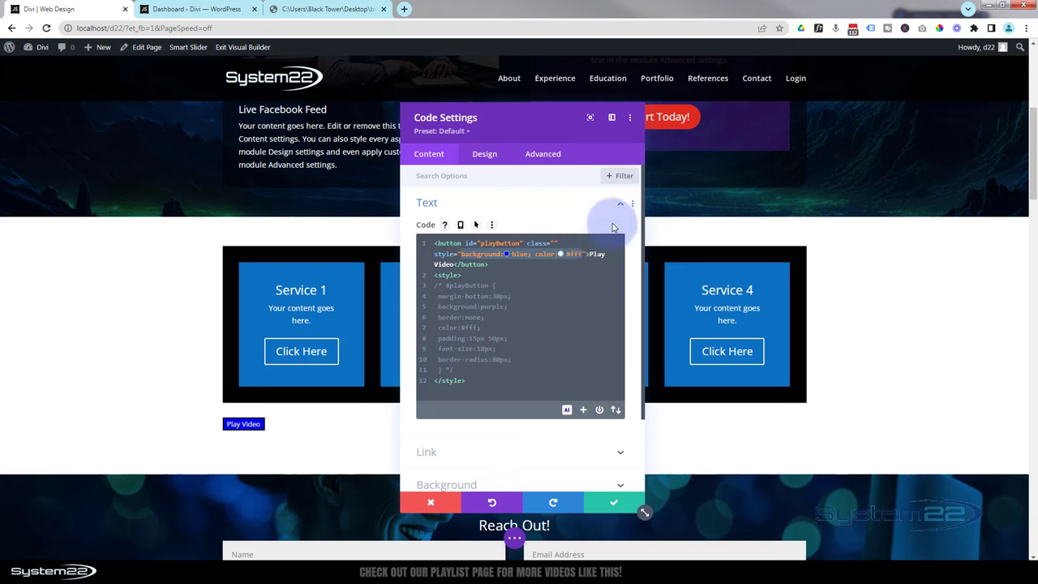
key(BackSpace)
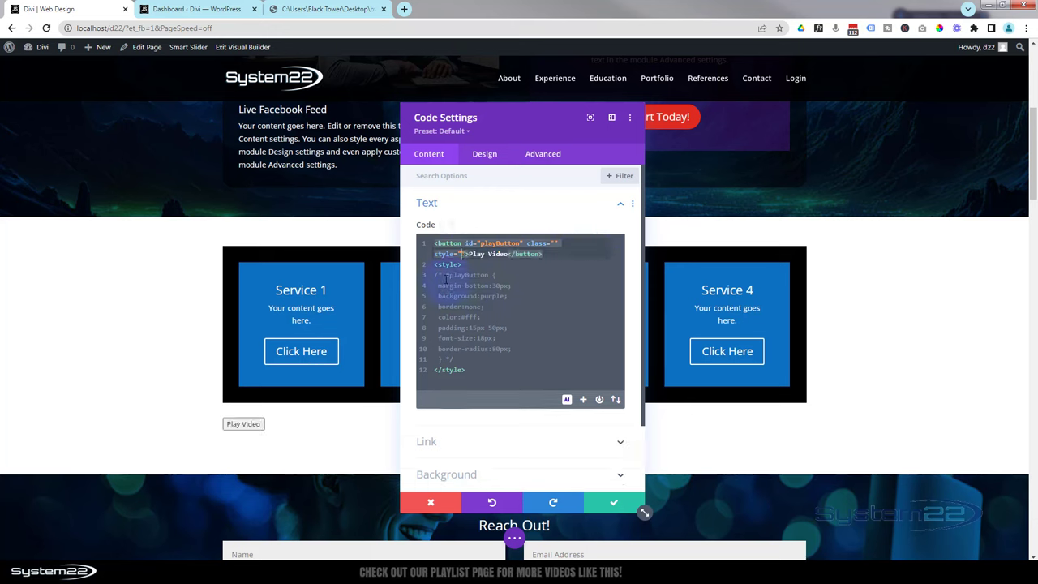
click(441, 278)
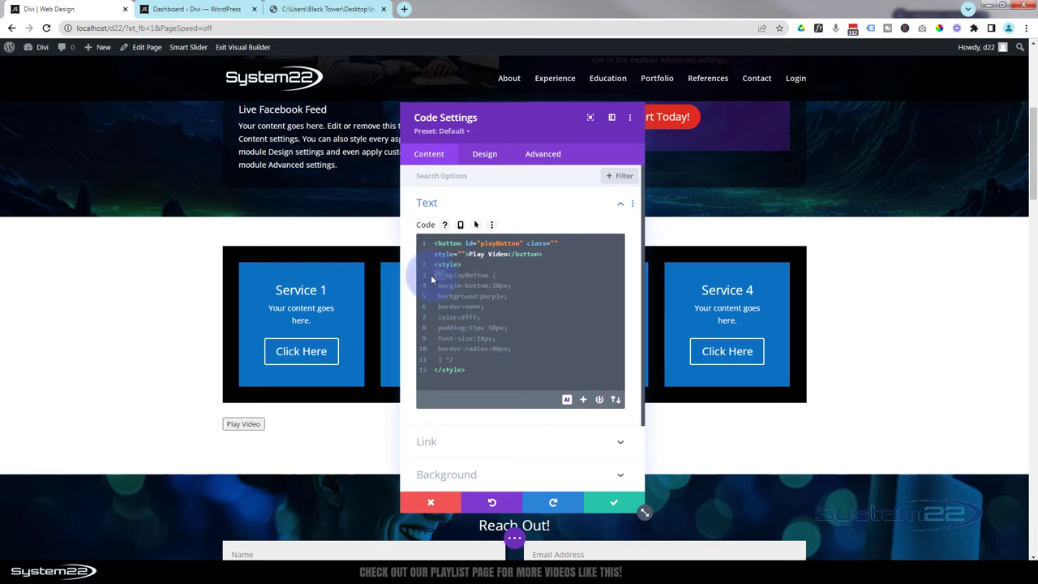
key(BackSpace)
key(BackSpace)
key(BackSpace)
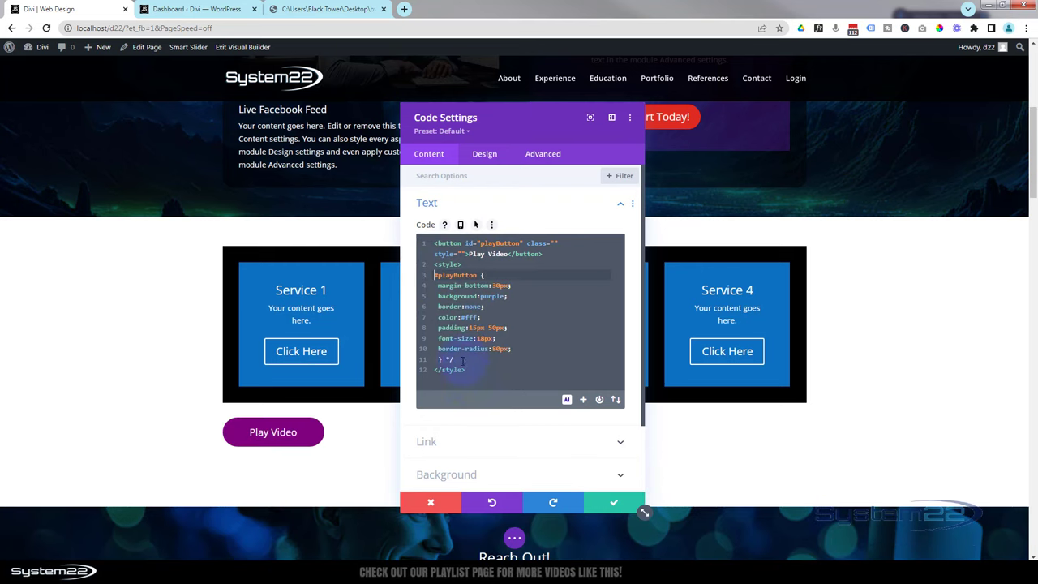
Delete the trailing */ after line 11 and change the purple background to red.
click(447, 360)
key(BackSpace)
key(BackSpace)
key(BackSpace)
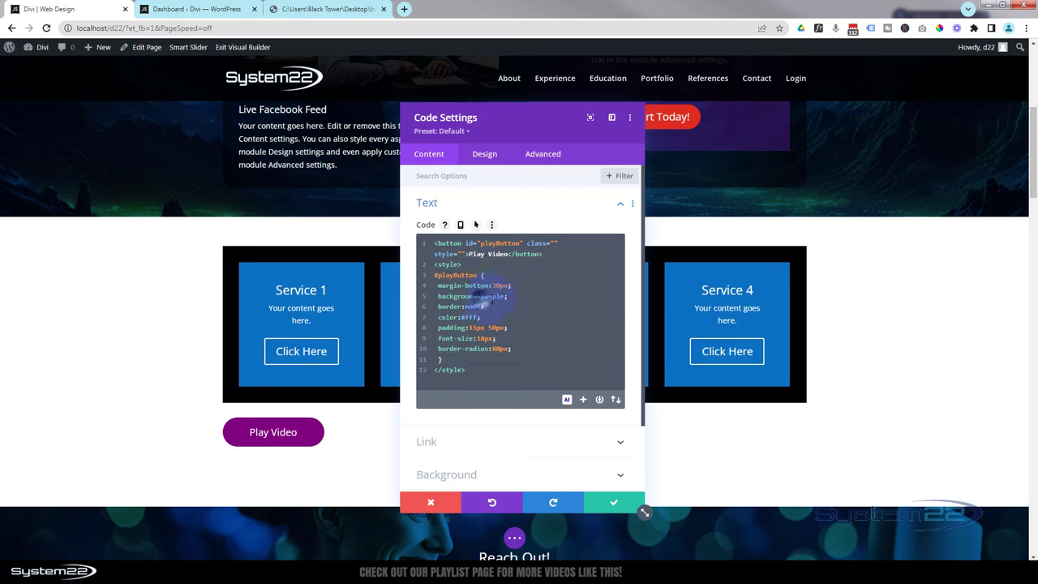
double_click(501, 297)
text(red)
Check the reference code PDF, then select the #playButton selector text.
scroll(528, 333, down, 2)
scroll(528, 333, up, 2)
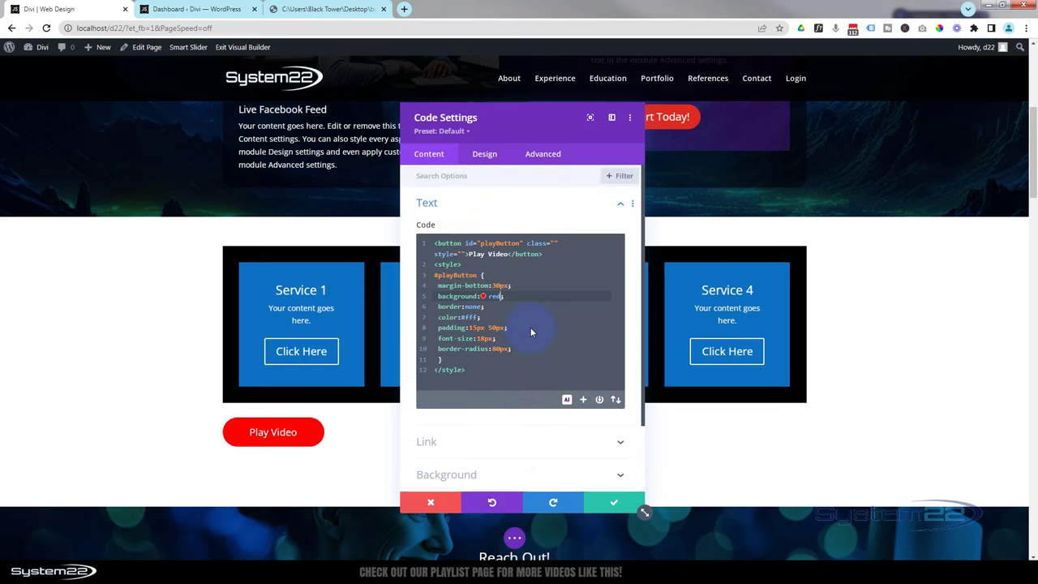
click(324, 10)
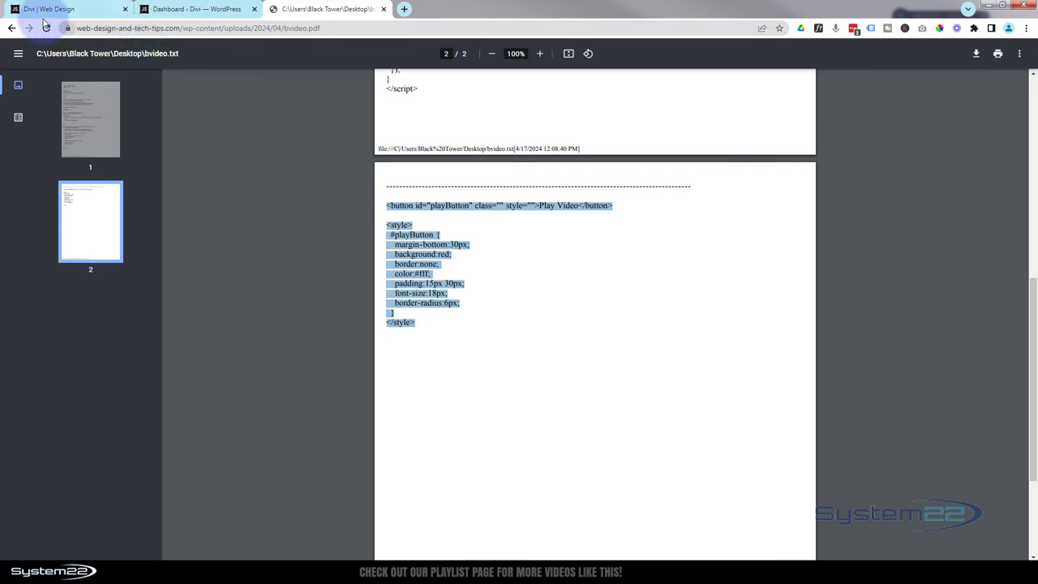
click(122, 9)
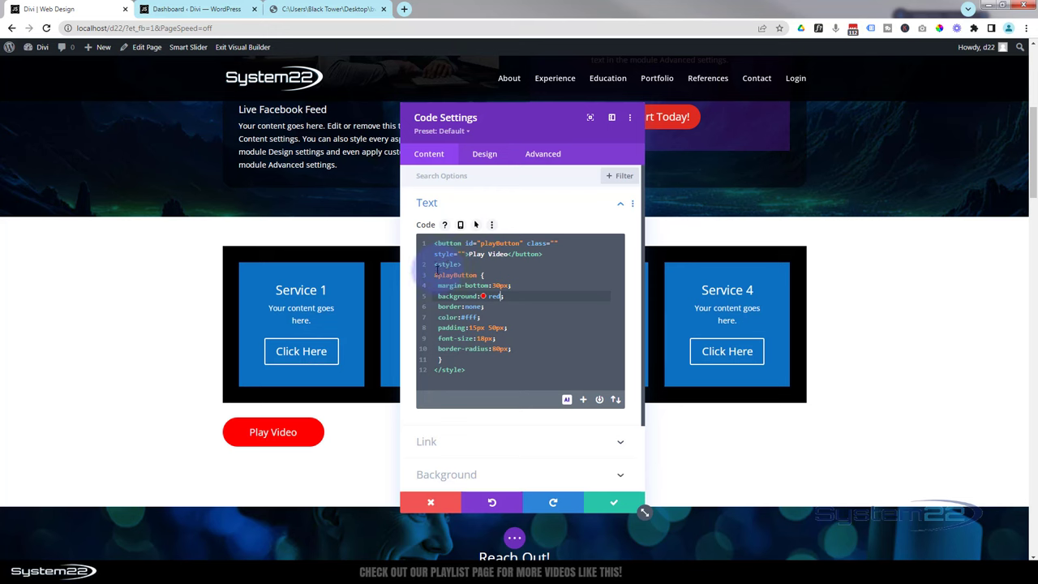
drag(435, 275, 482, 275)
key(ctrl+c)
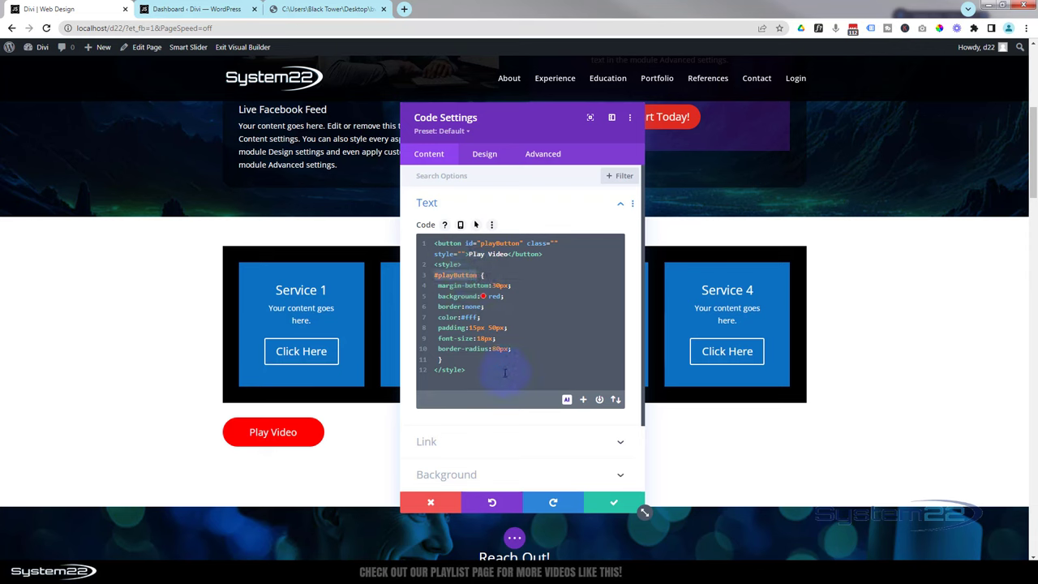
Start a new #playButton:hover rule with braces below the button rule.
click(458, 359)
key(Return)
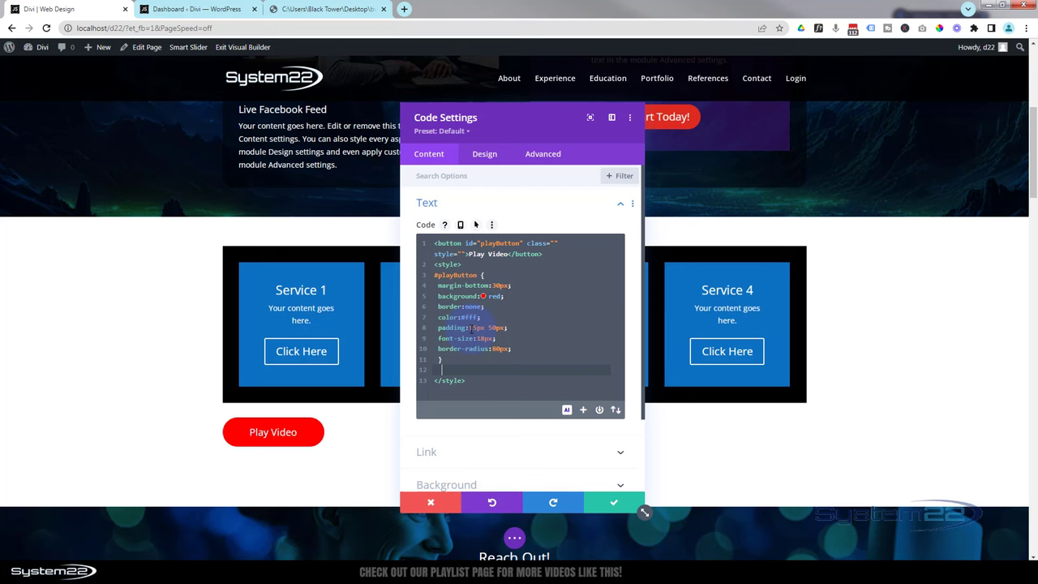
key(Return)
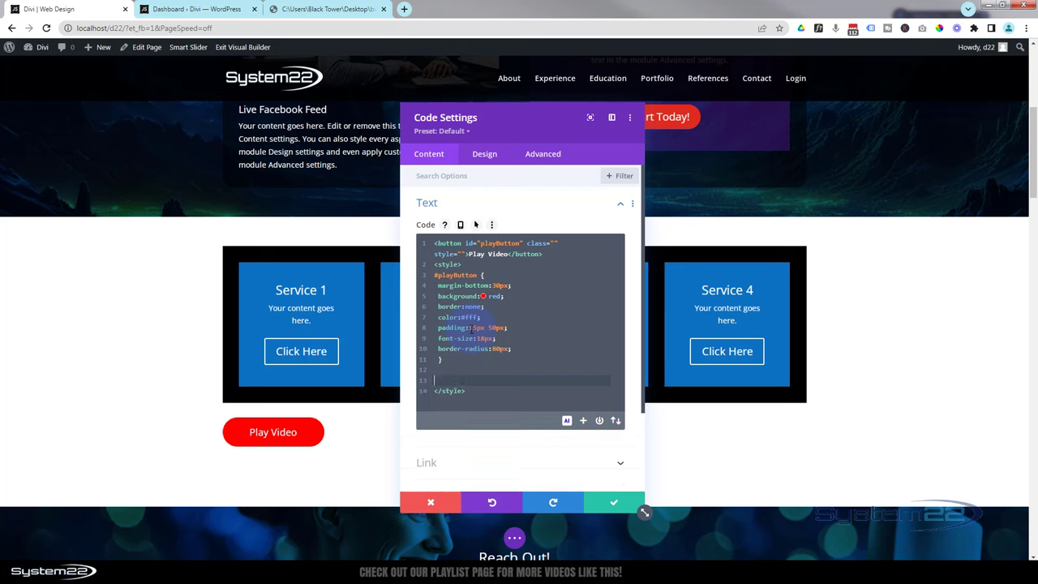
key(ctrl+v)
text({)
key(Return)
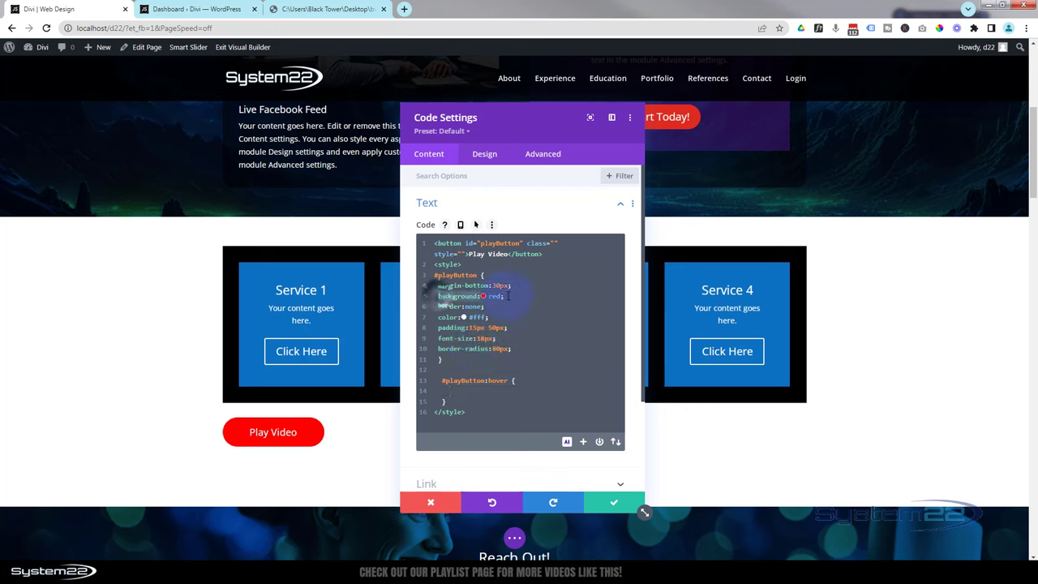
Give the hover rule a background: blue declaration, reusing the background line.
drag(438, 296, 507, 296)
key(ctrl+c)
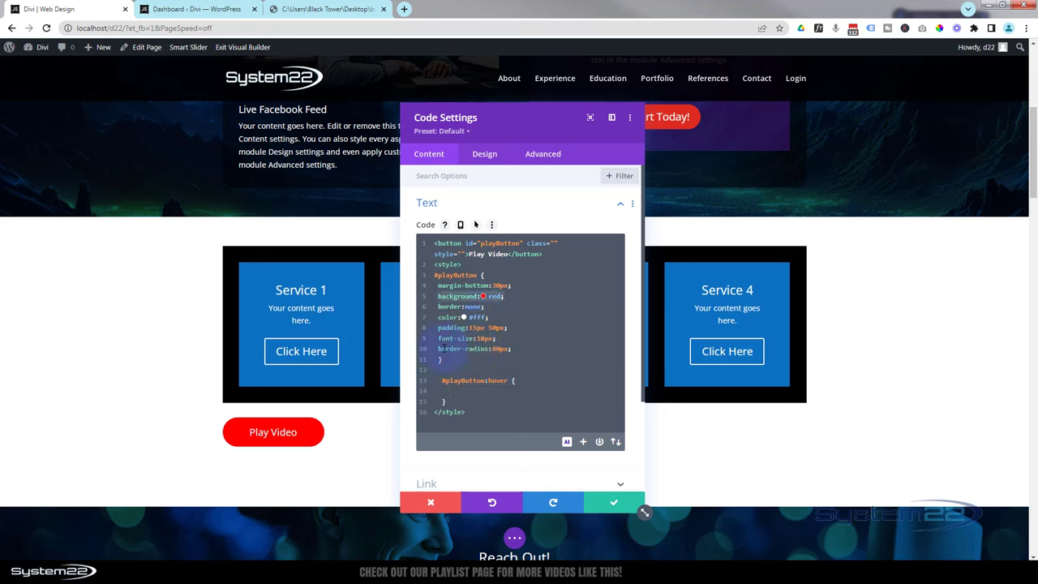
click(488, 392)
key(ctrl+v)
key(BackSpace)
key(BackSpace)
key(BackSpace)
key(BackSpace)
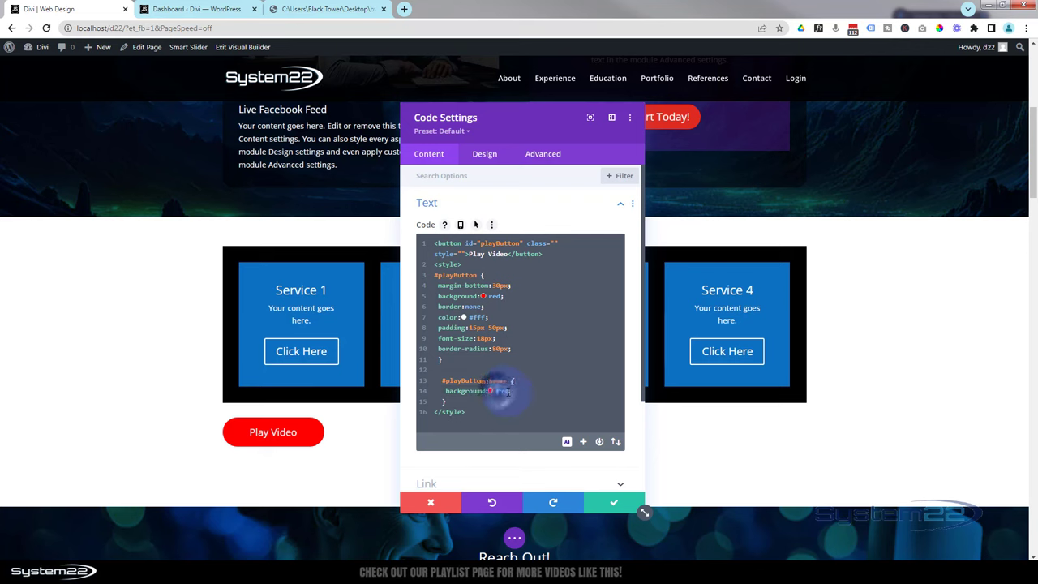
text(blu)
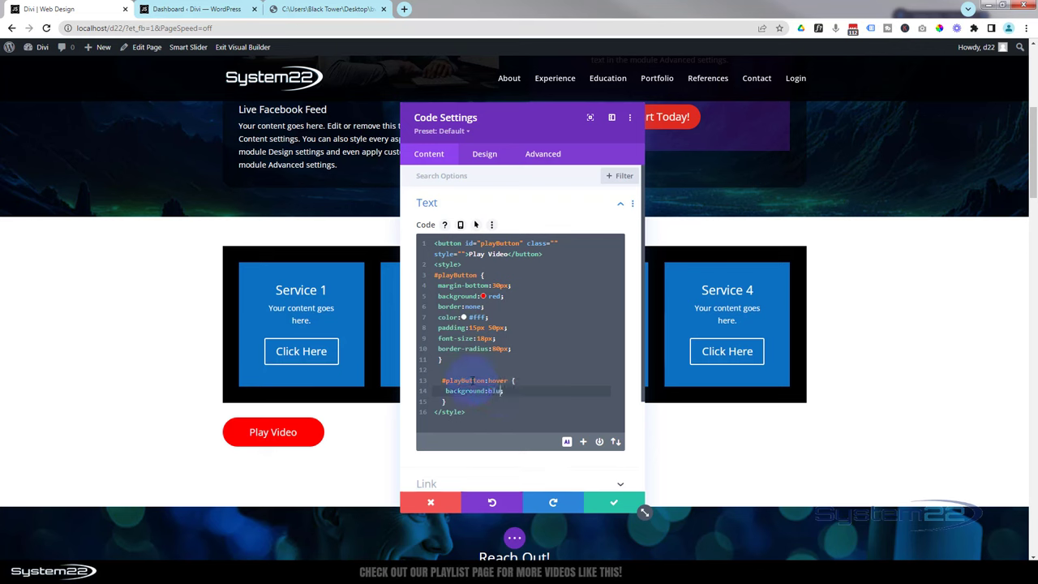
text(e)
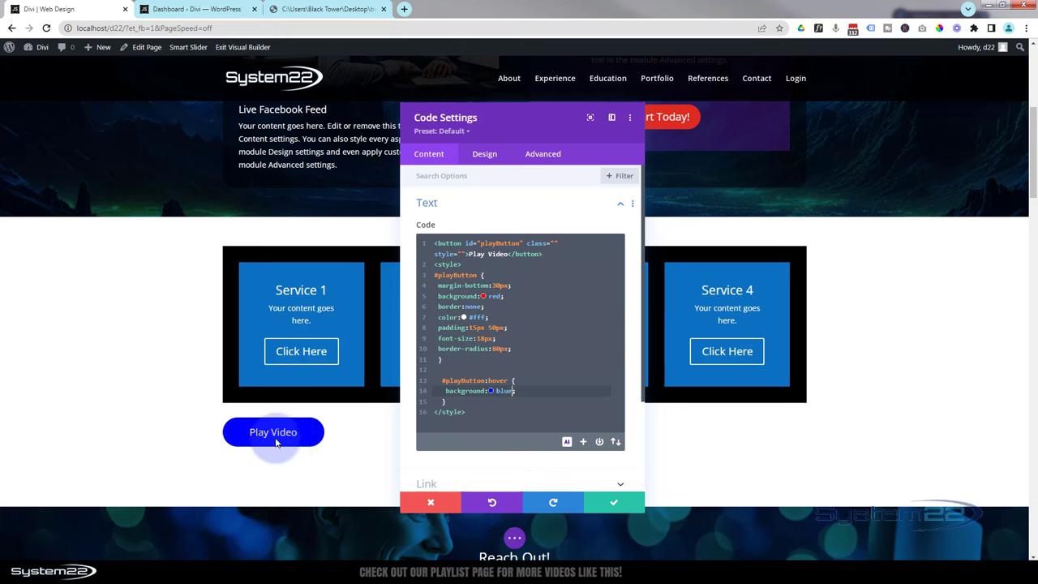
Add transition-duration:.5s to the #playButton rule after border-radius.
click(516, 351)
key(Return)
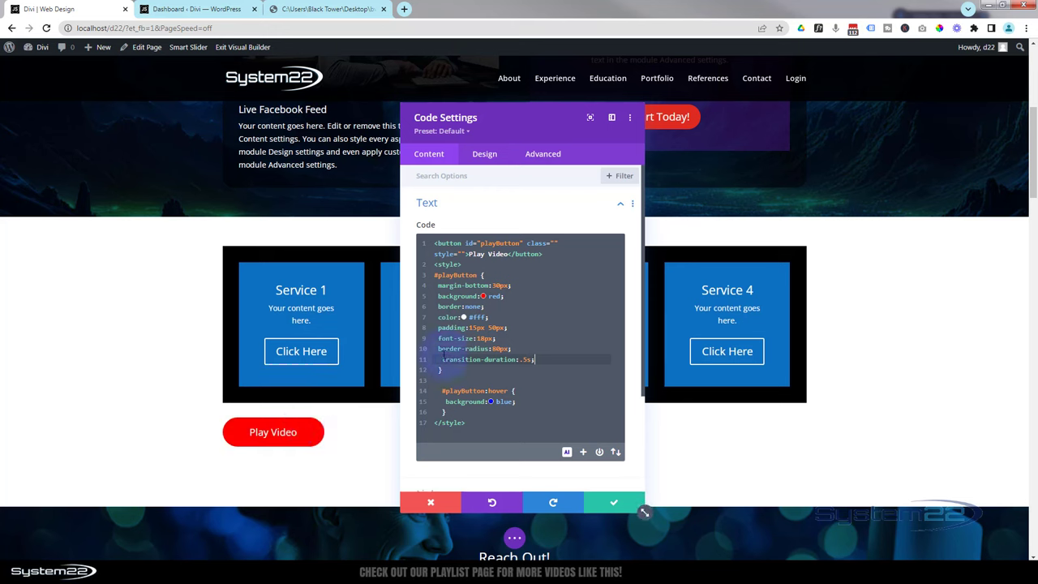
drag(443, 357, 547, 358)
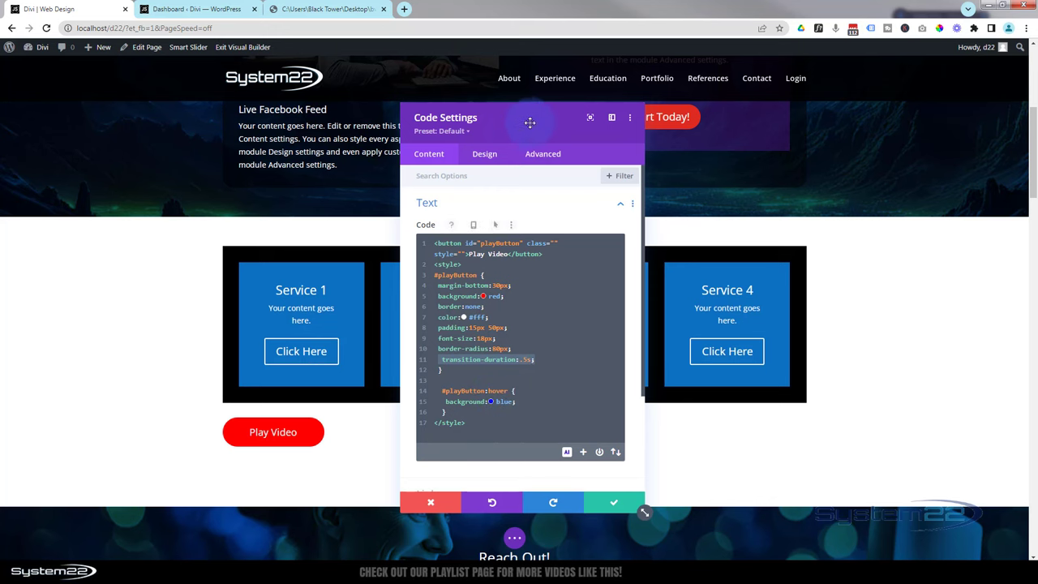
Dock the module settings to the right and expand Design > Sizing.
drag(529, 123, 780, 103)
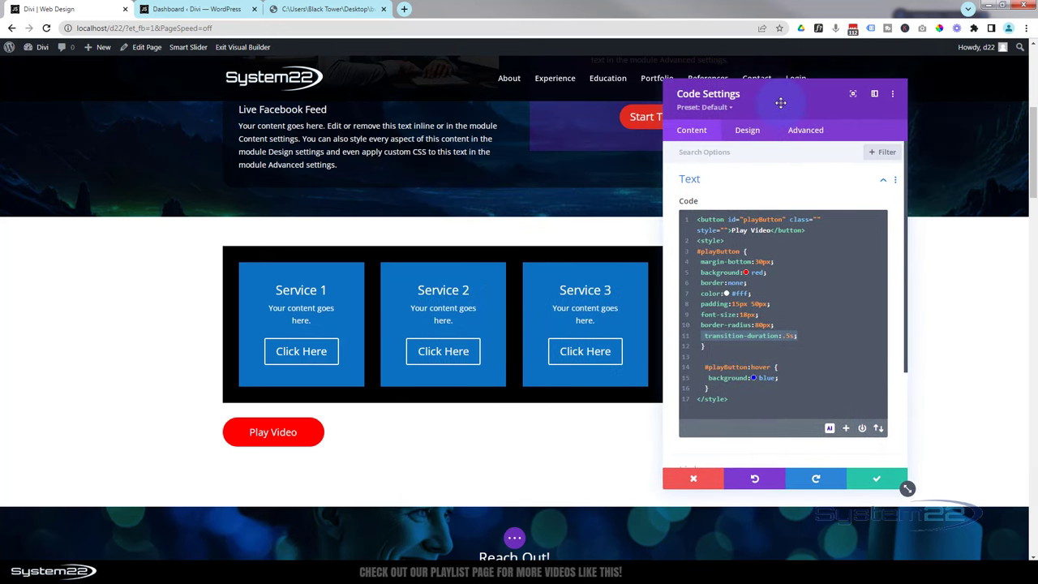
click(747, 131)
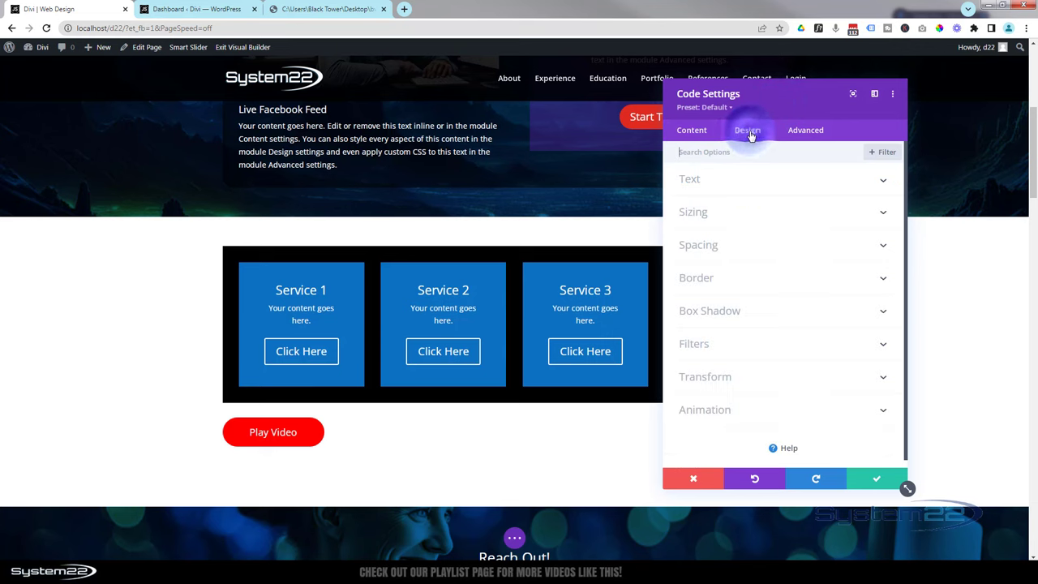
click(740, 214)
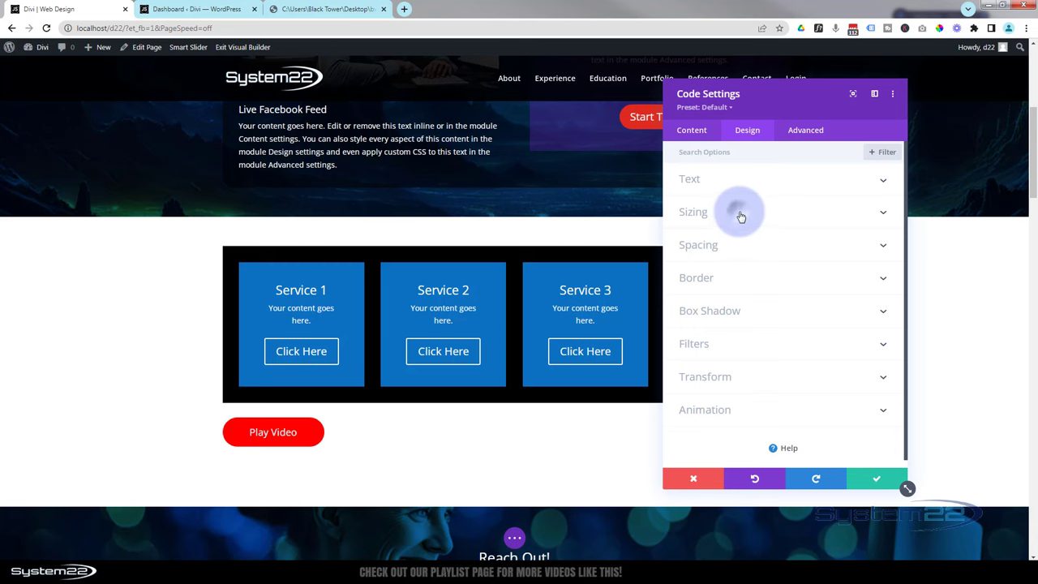
click(264, 430)
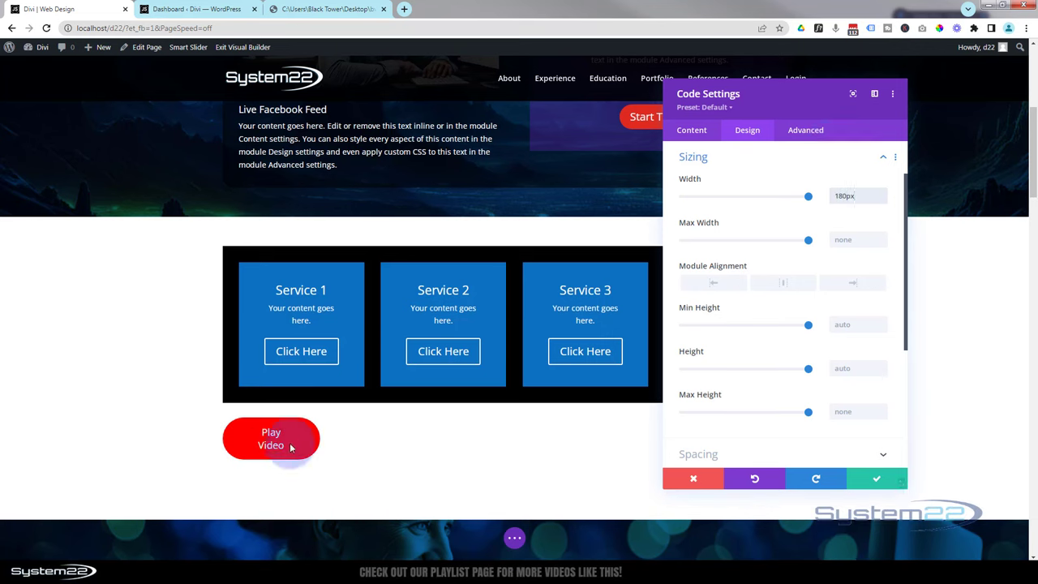
Set the module width to 190px, centre its alignment, and save the settings.
click(839, 195)
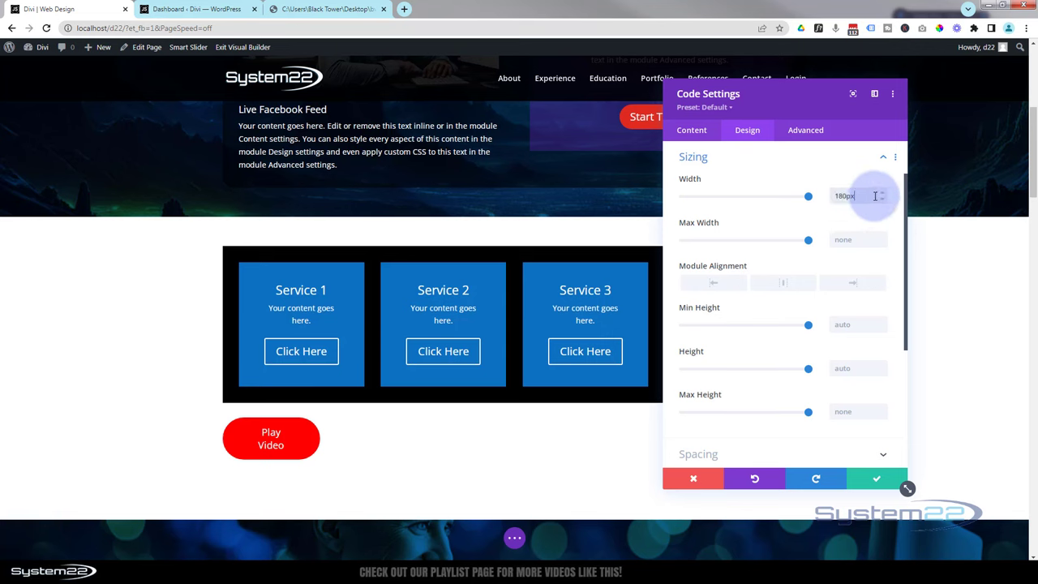
click(882, 194)
click(883, 194)
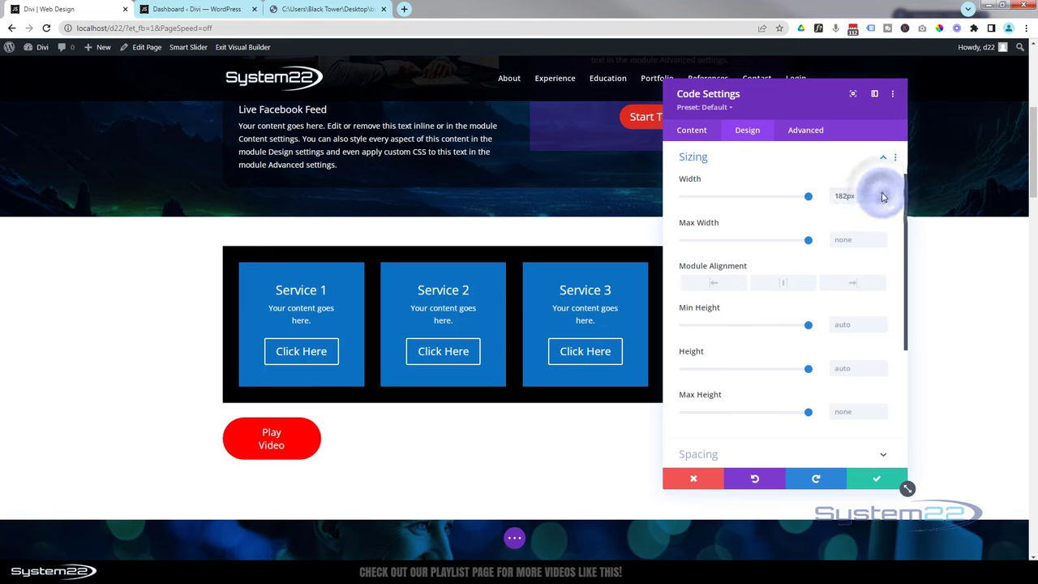
click(882, 195)
click(882, 194)
click(882, 194)
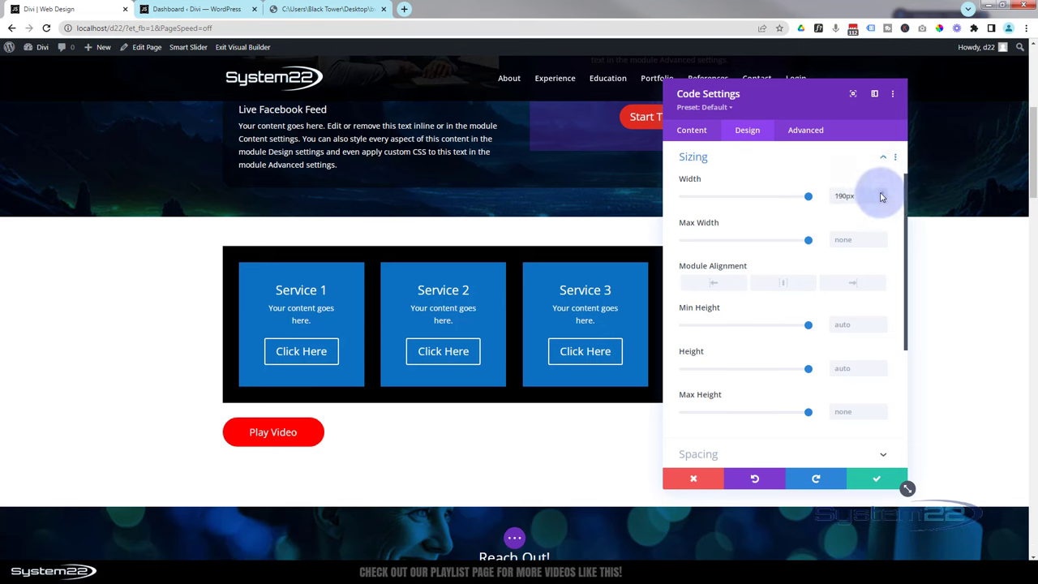
click(789, 281)
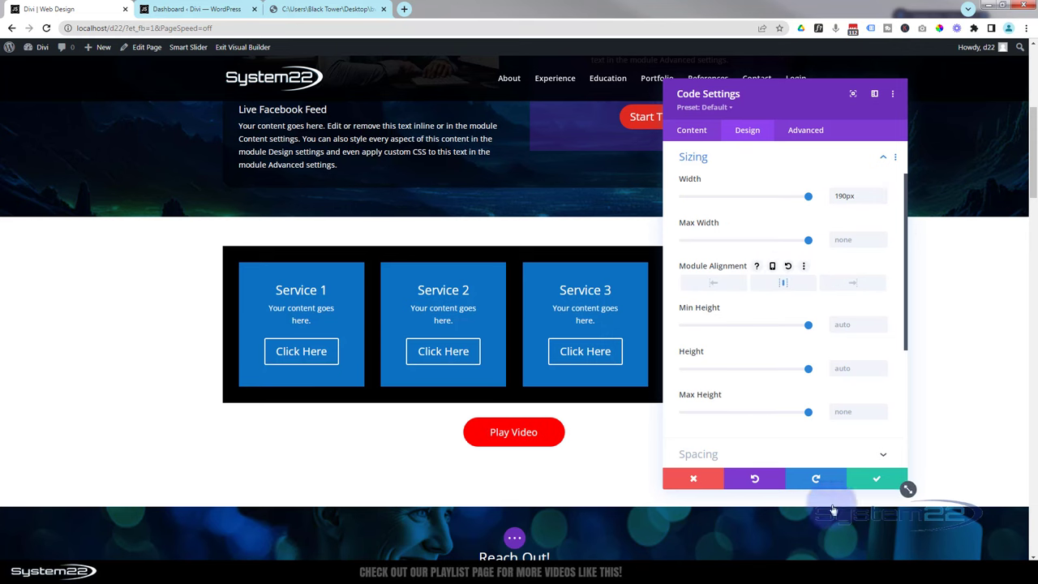
click(863, 480)
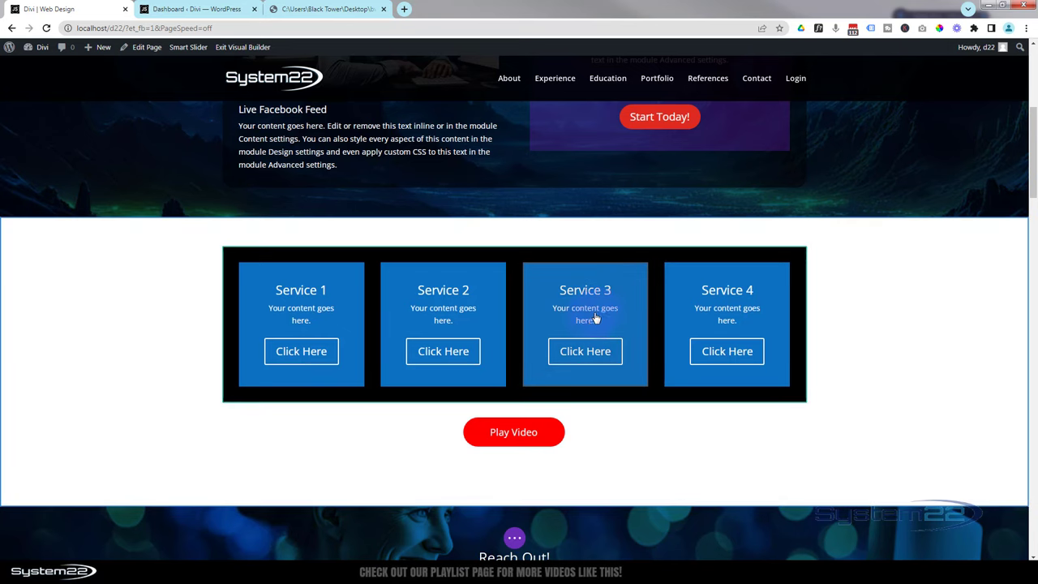
scroll(962, 295, down, 2)
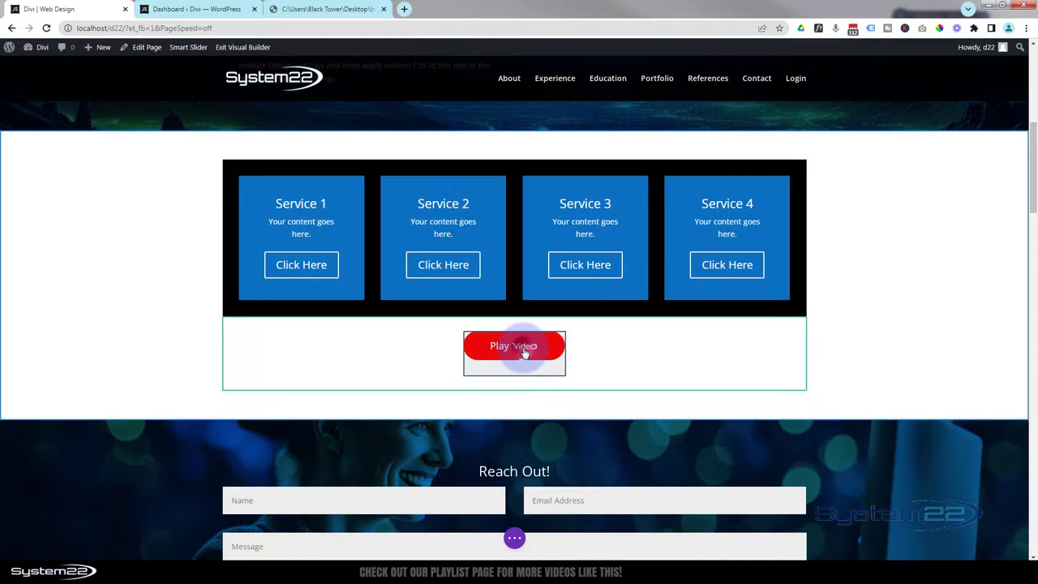
mouse_move(524, 354)
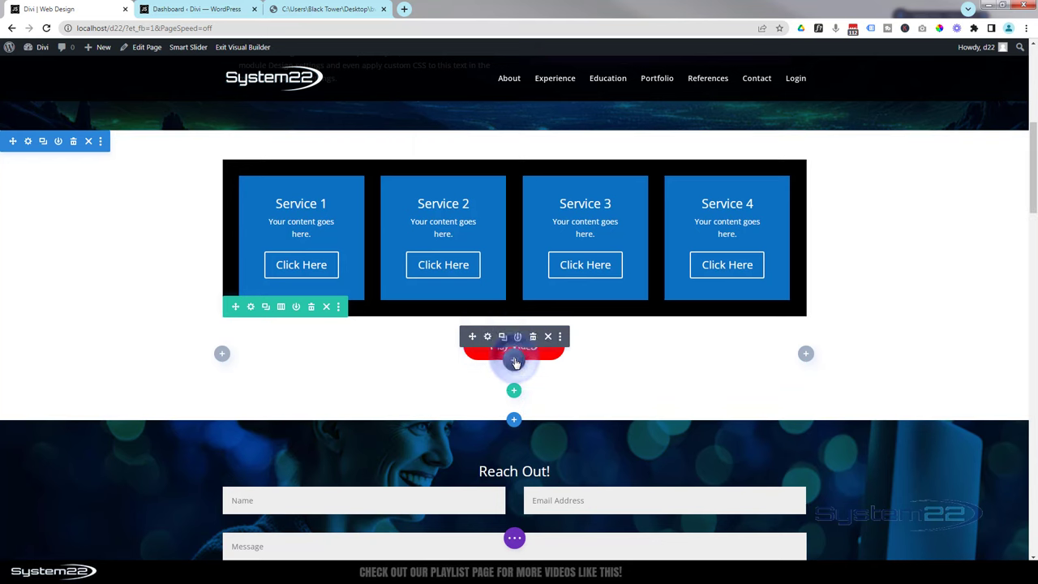
Insert a Code module below the button and select the YouTube player code in the bvideo PDF.
click(516, 363)
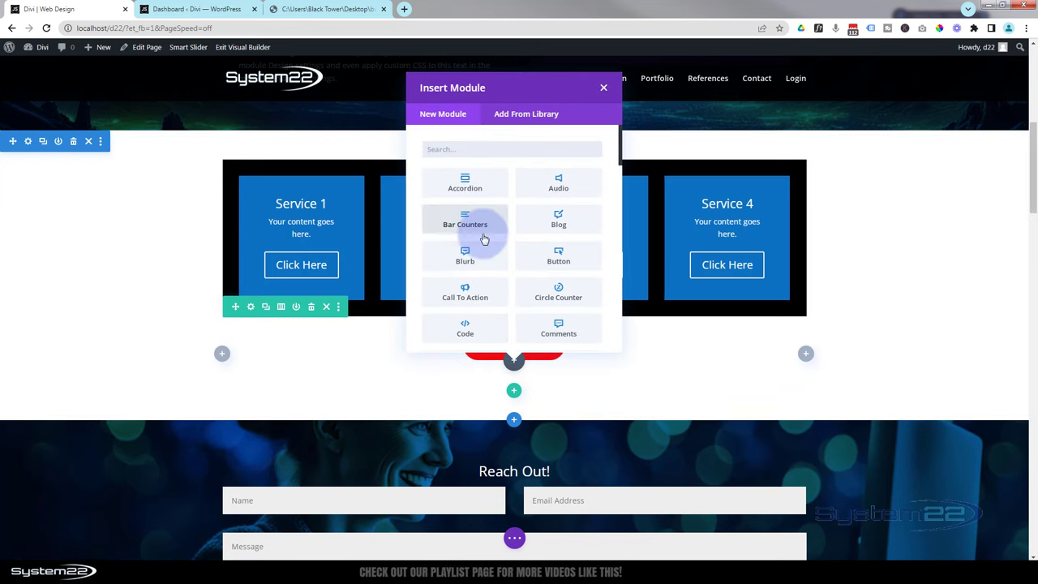
click(475, 328)
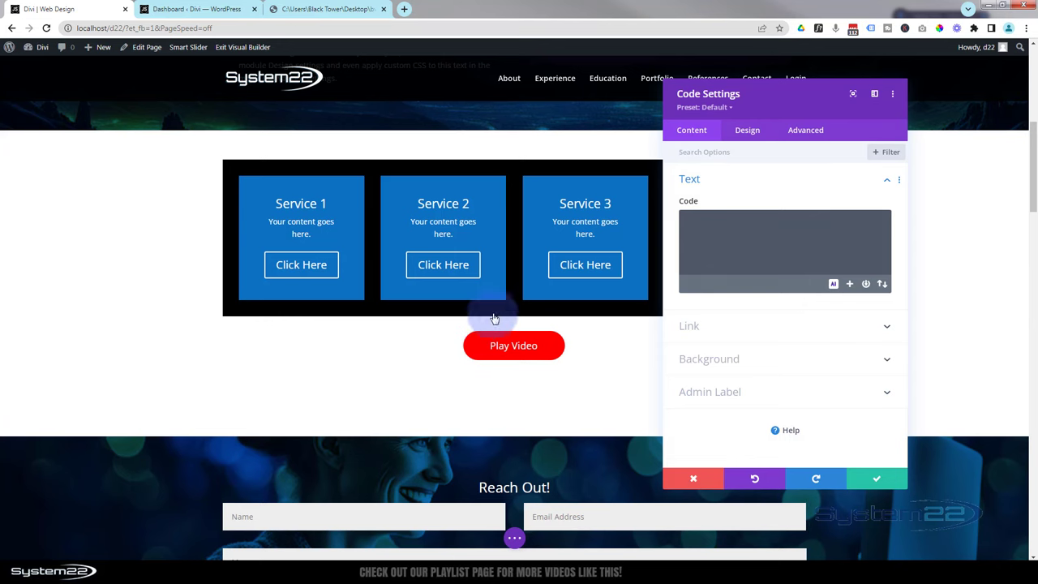
click(339, 10)
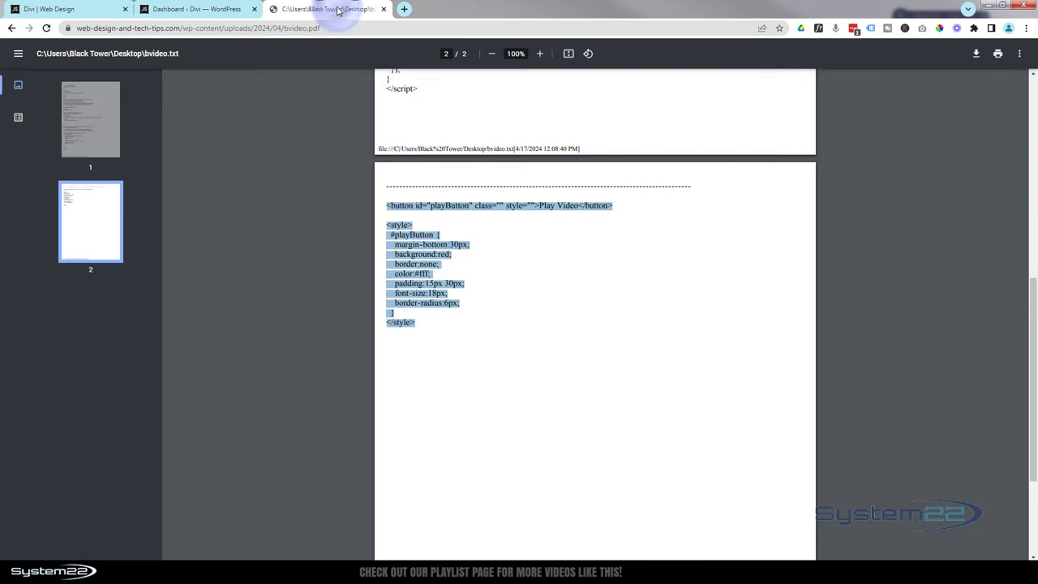
scroll(487, 375, up, 3)
scroll(494, 377, up, 1)
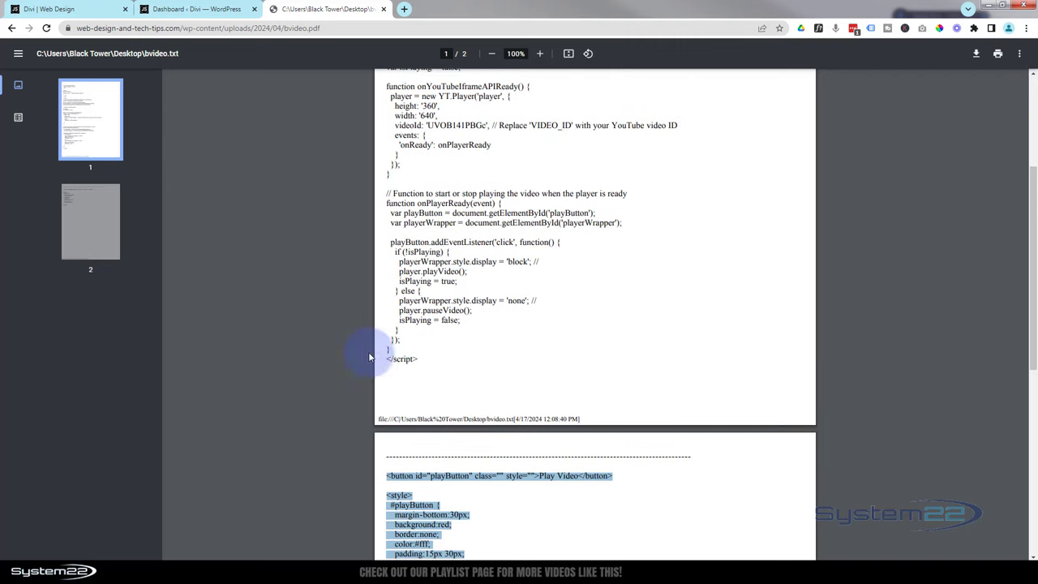
drag(422, 359, 400, 89)
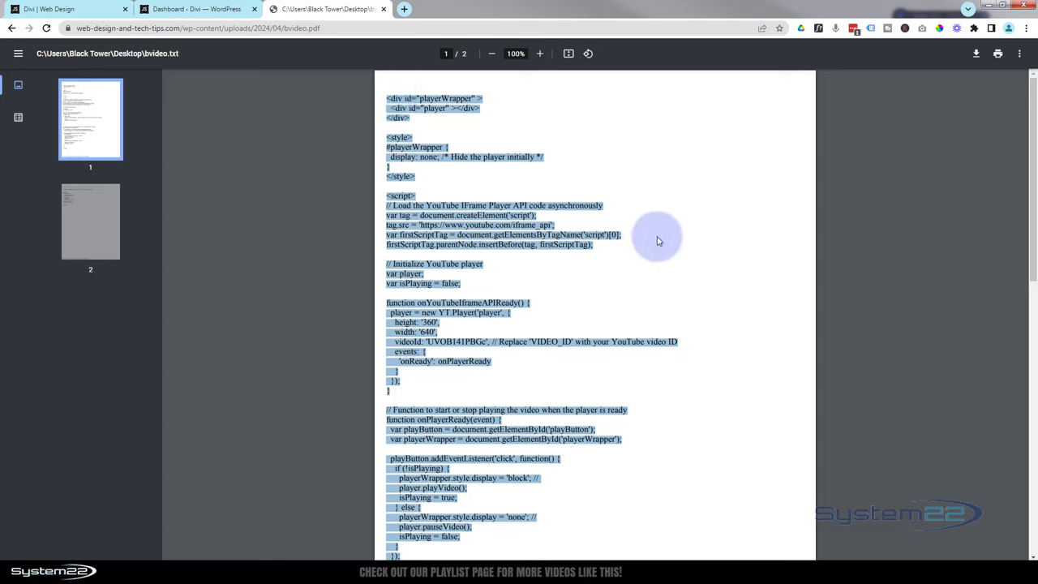
click(75, 8)
Paste the YouTube player script into the empty Code module editor.
click(754, 225)
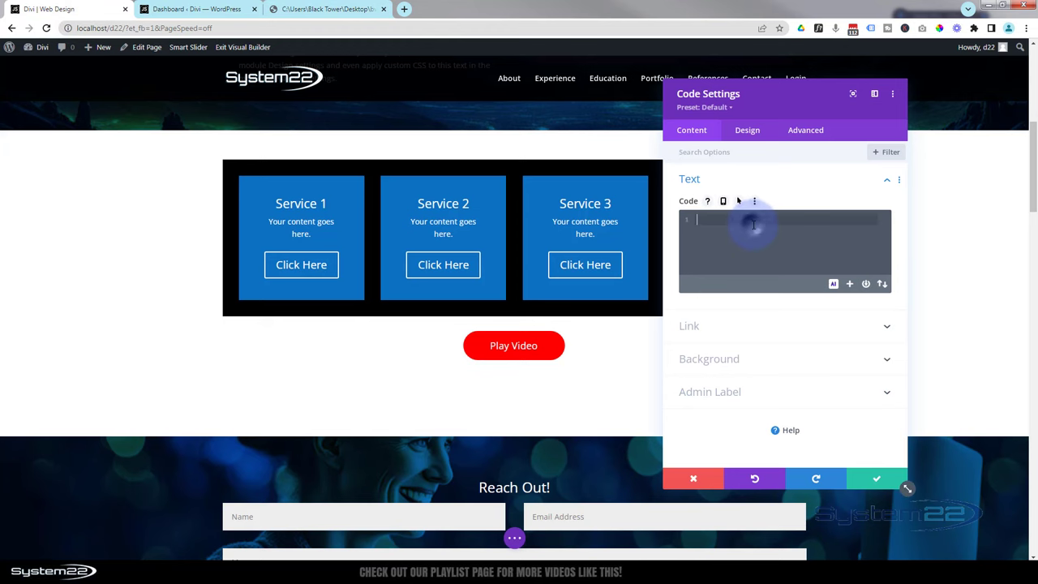
key(ctrl+v)
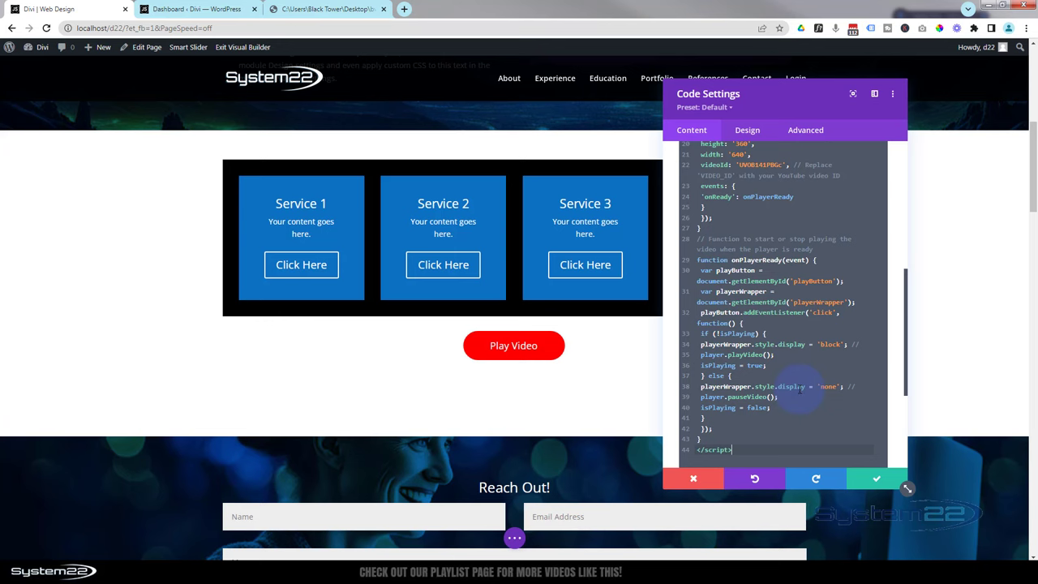
scroll(800, 389, up, 8)
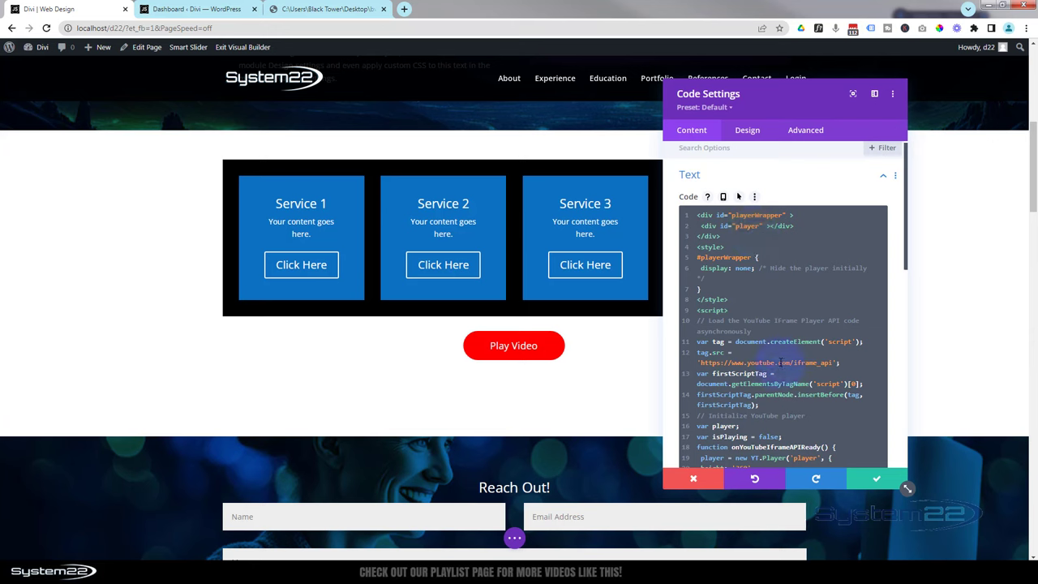
scroll(800, 365, down, 1)
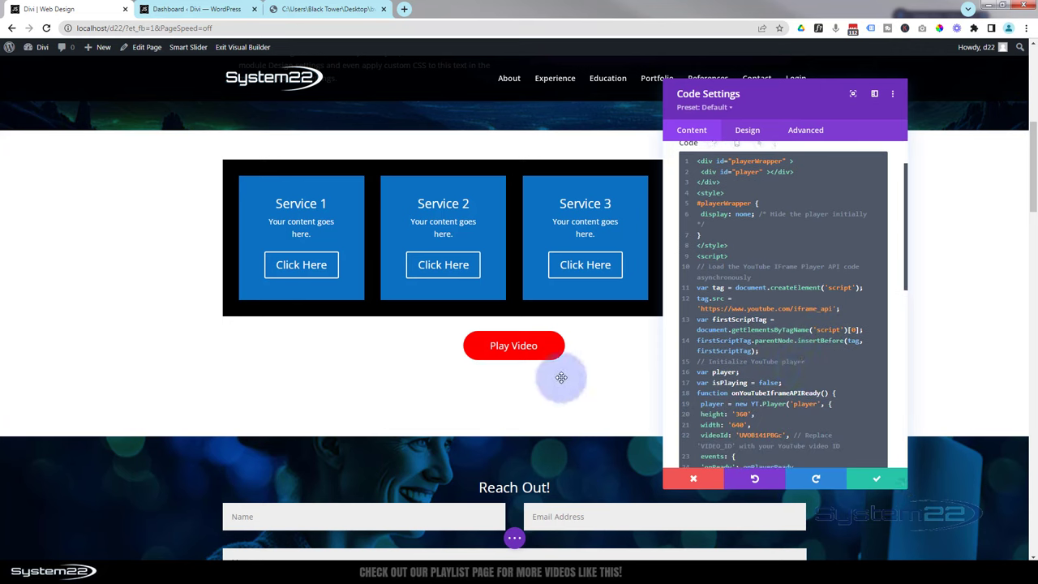
scroll(771, 349, down, 3)
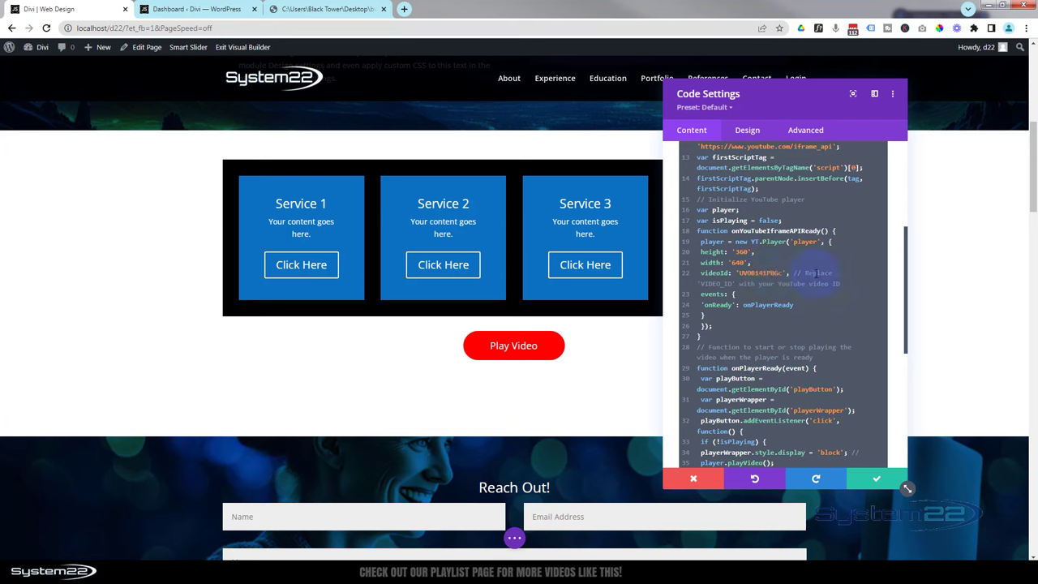
Select the current videoId value on line 22 of the player script.
drag(807, 274, 856, 286)
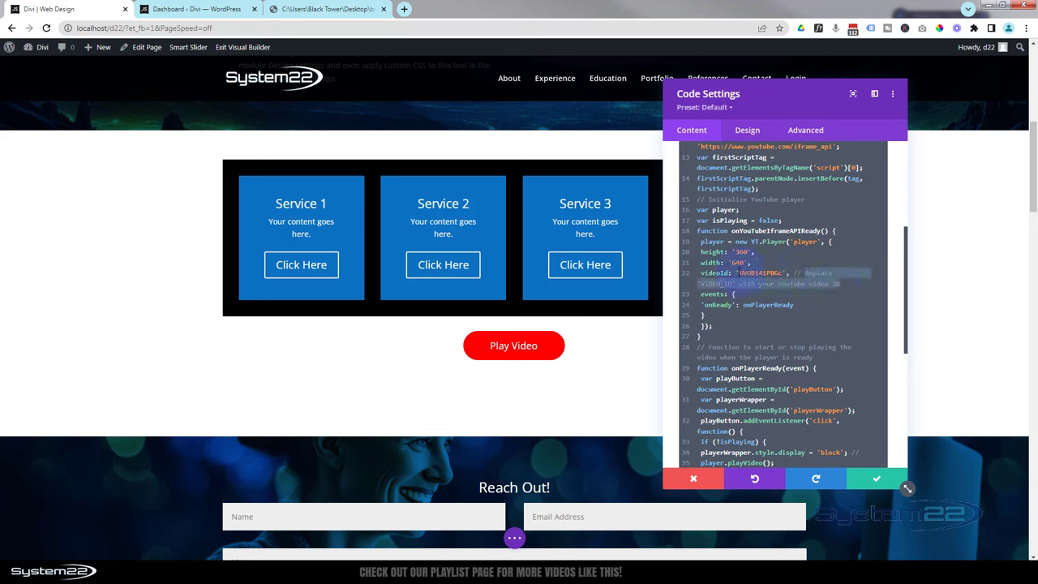
drag(738, 273, 786, 273)
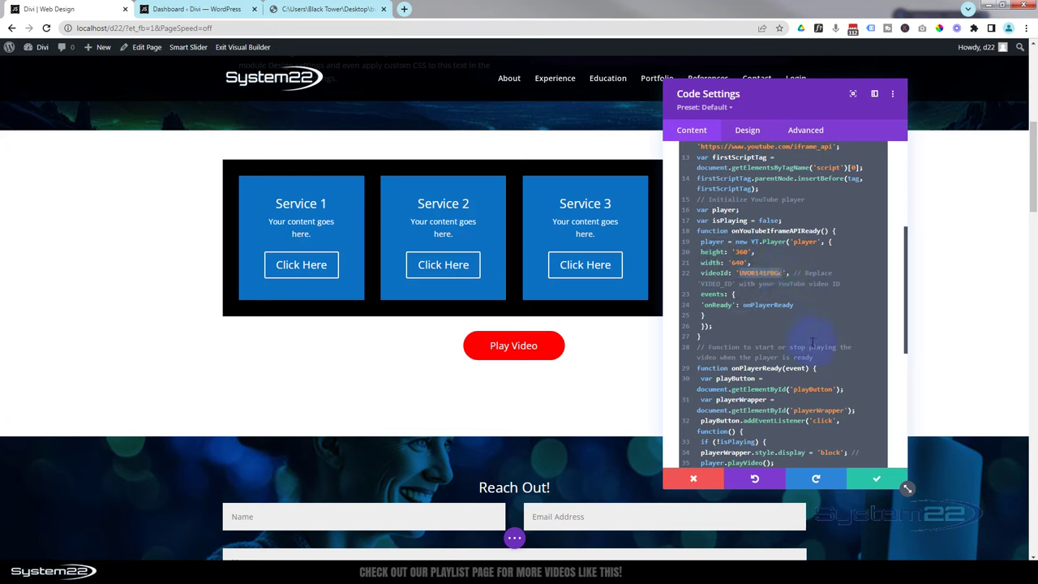
scroll(812, 343, down, 1)
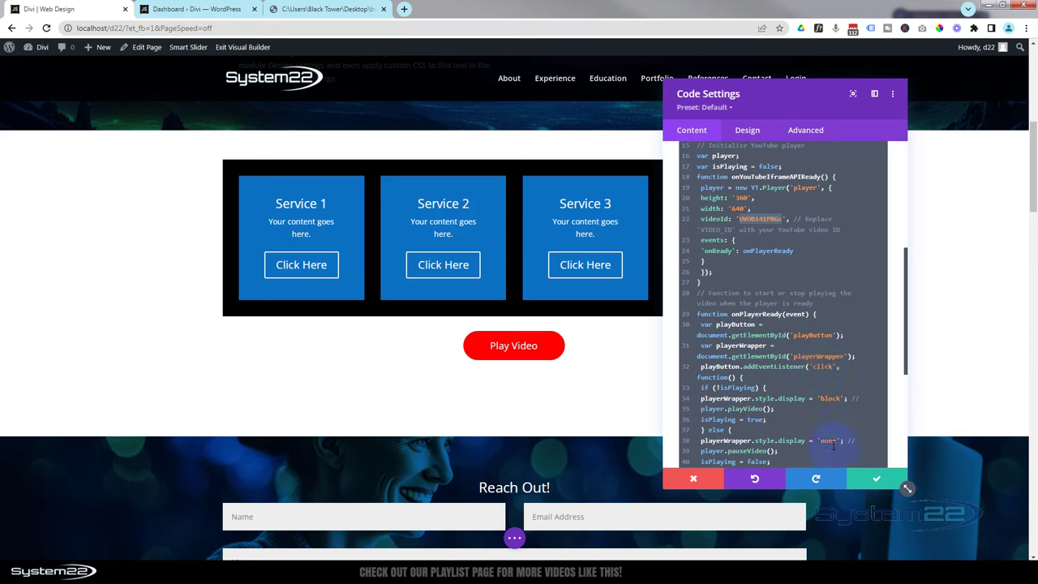
scroll(810, 411, down, 3)
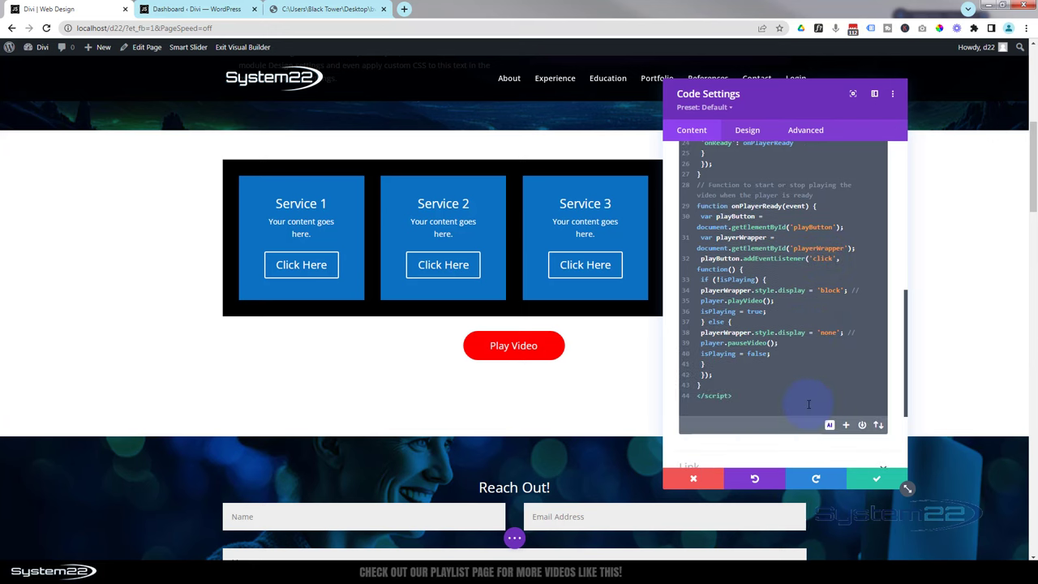
scroll(808, 403, up, 4)
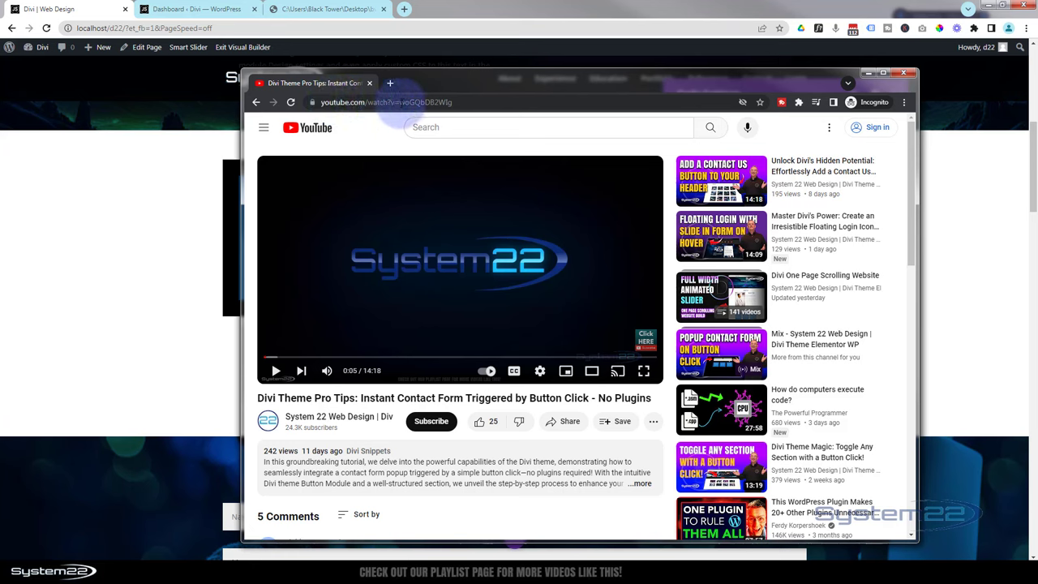
Select the video ID woGQbDB2Wlg in YouTube's address and close that window.
drag(399, 103, 454, 103)
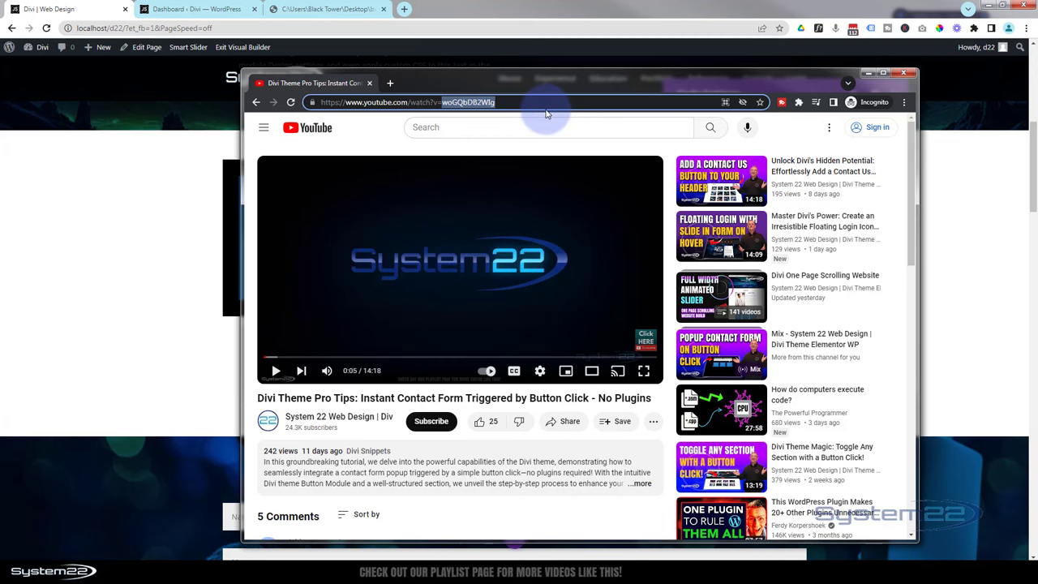
key(ctrl+w)
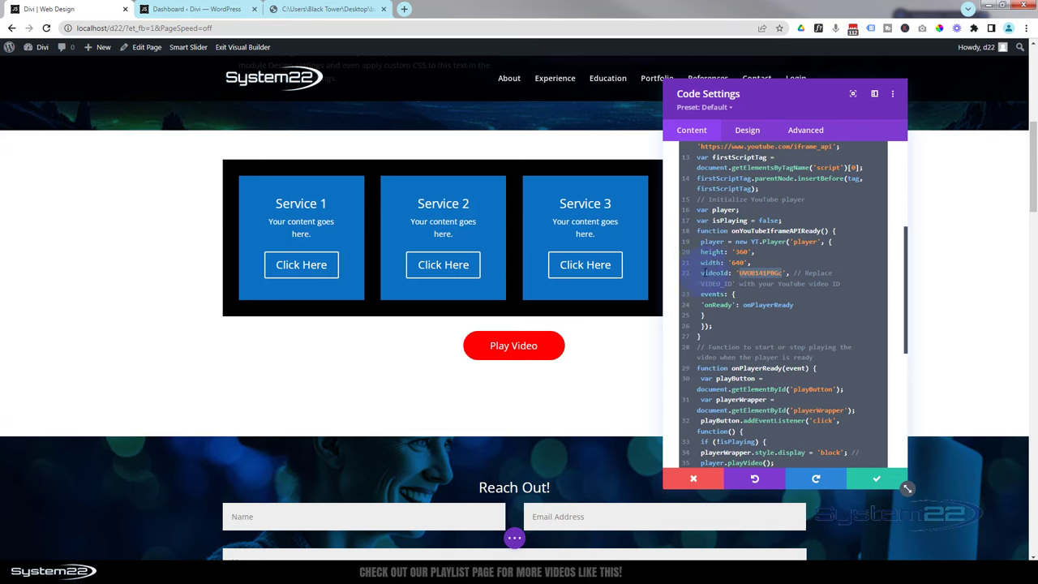
Paste woGQbDB2Wlg over the old videoId value on line 22.
key(ctrl+v)
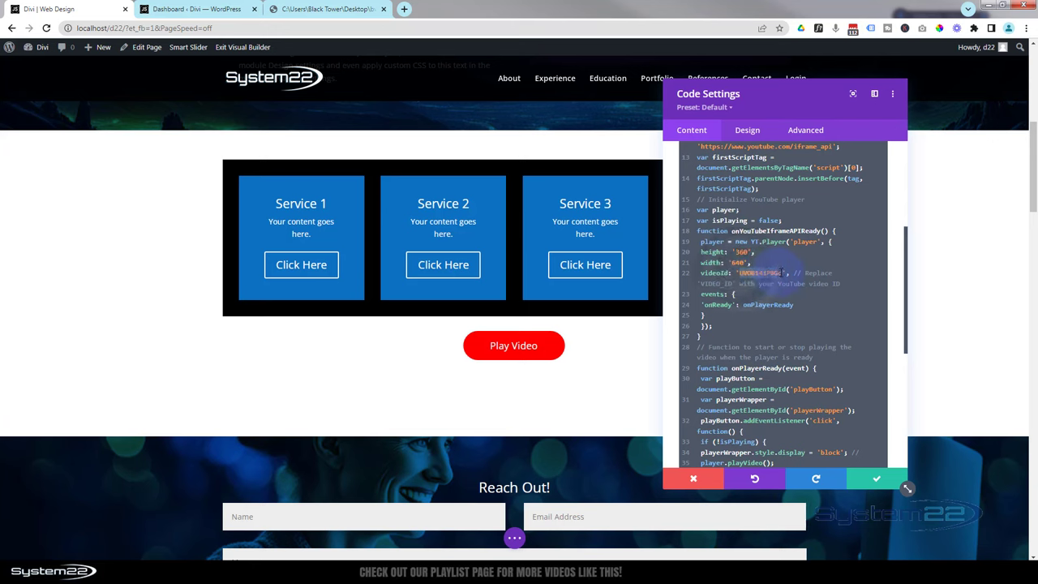
text(wOGQbOBZWlg)
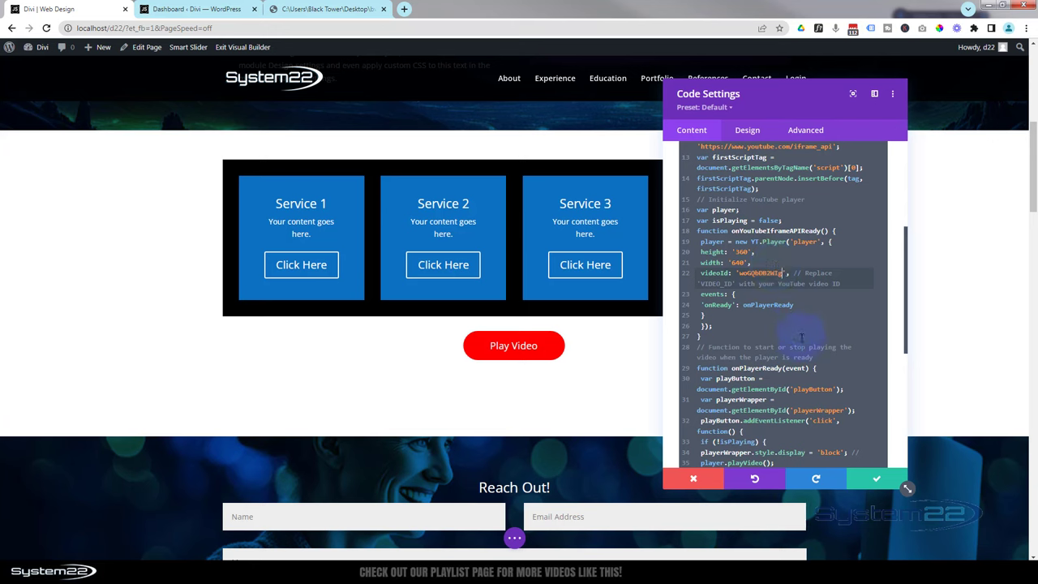
Apply the code change, save the page, and exit the Visual Builder.
click(879, 484)
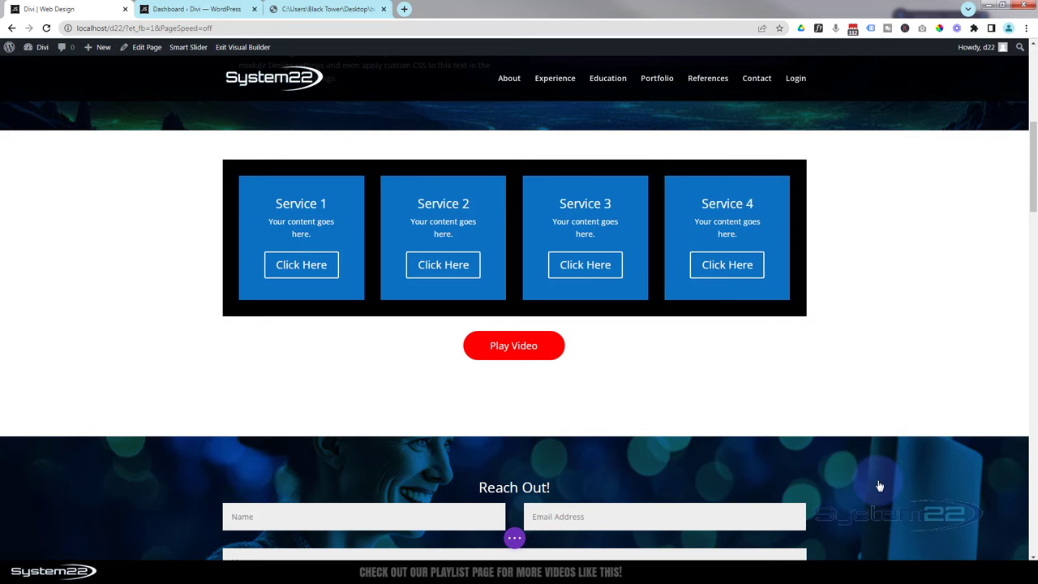
click(516, 539)
click(997, 538)
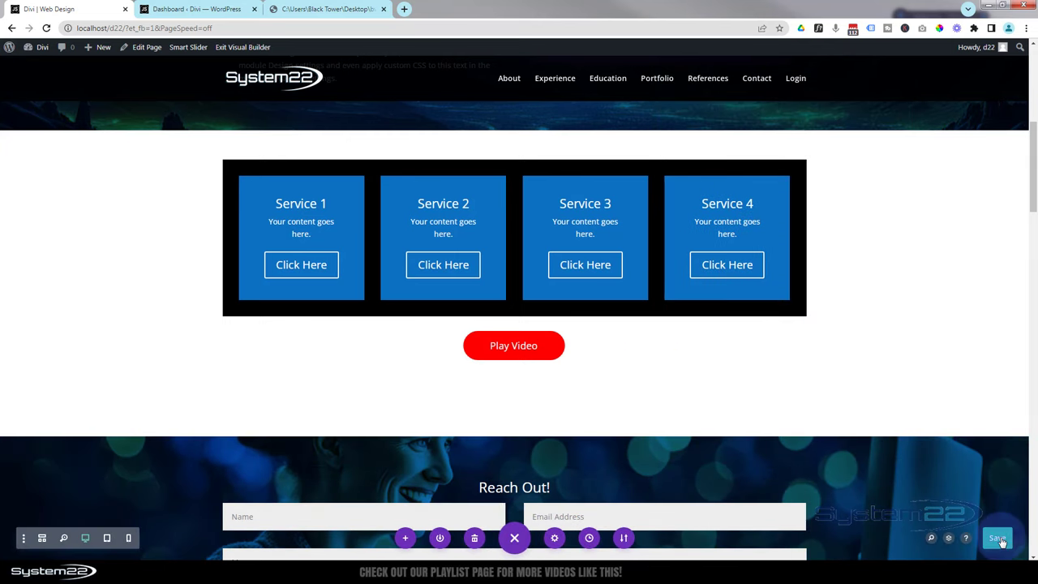
click(245, 48)
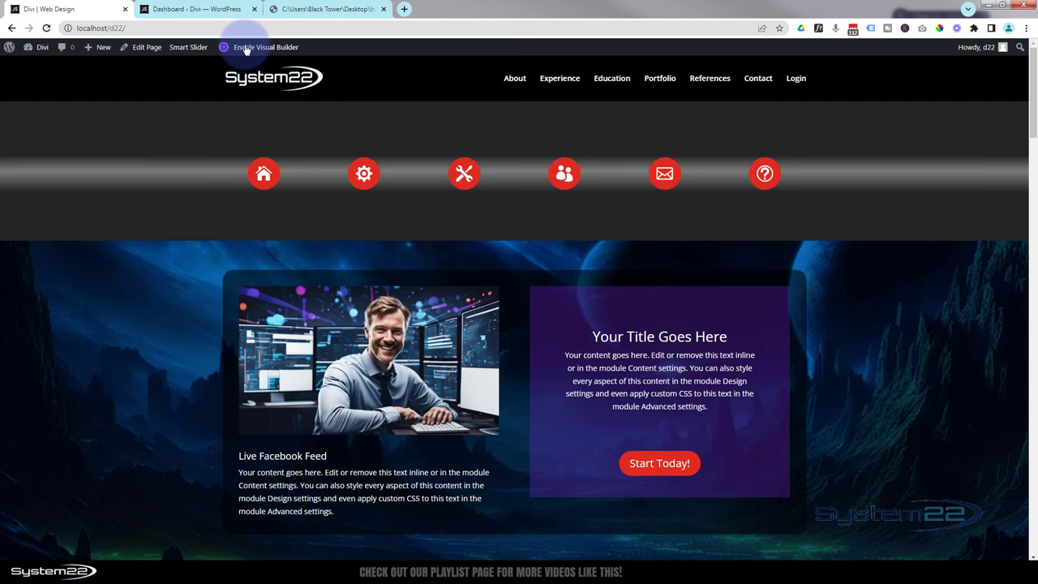
scroll(507, 144, down, 7)
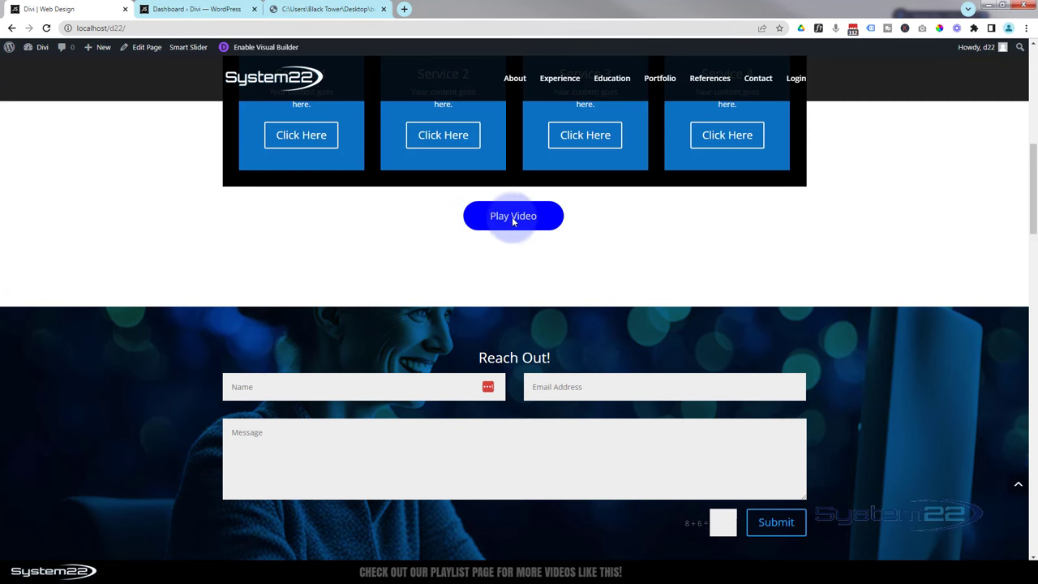
click(513, 218)
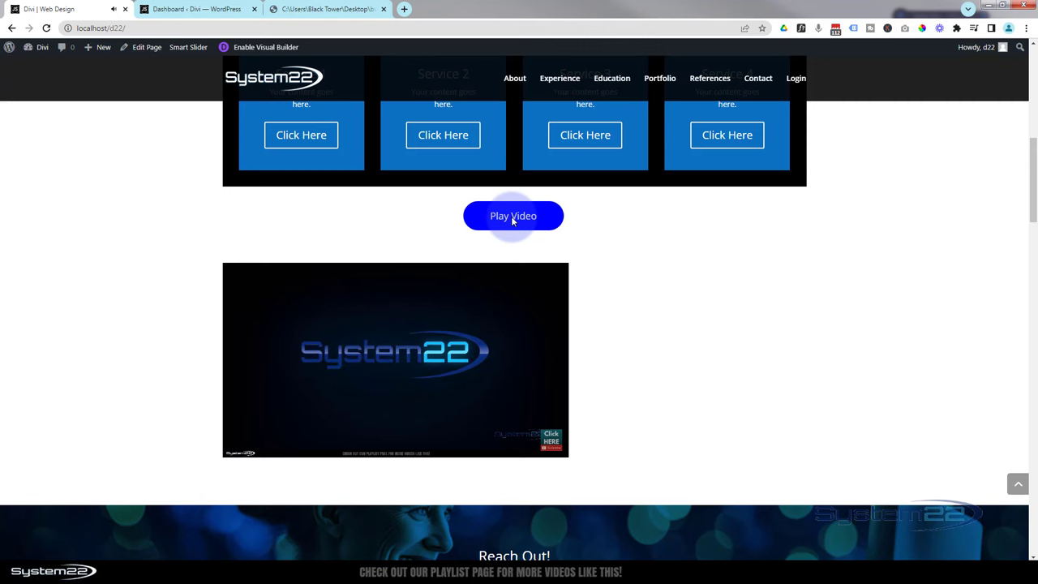
click(507, 223)
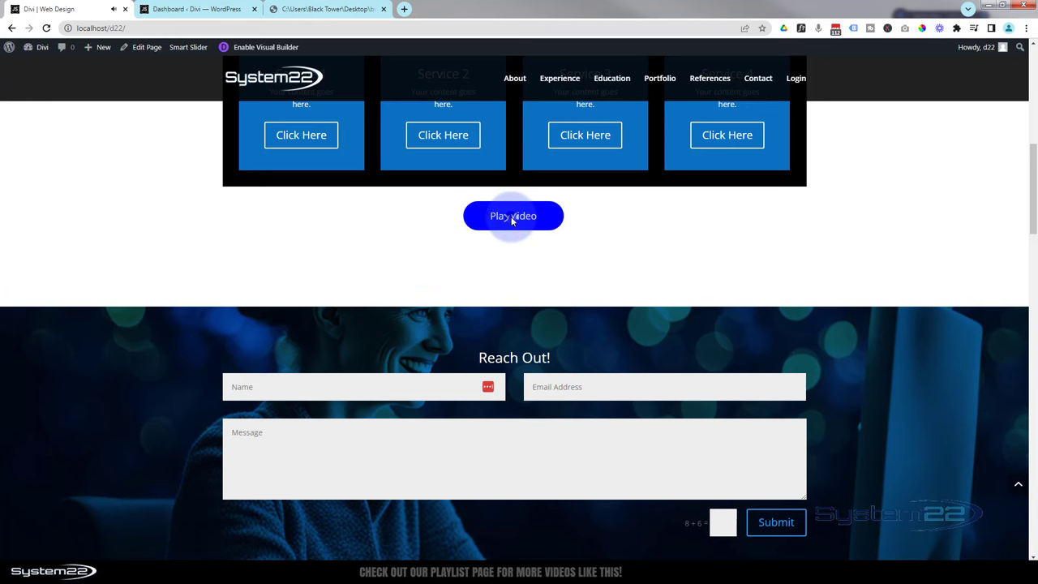
click(512, 218)
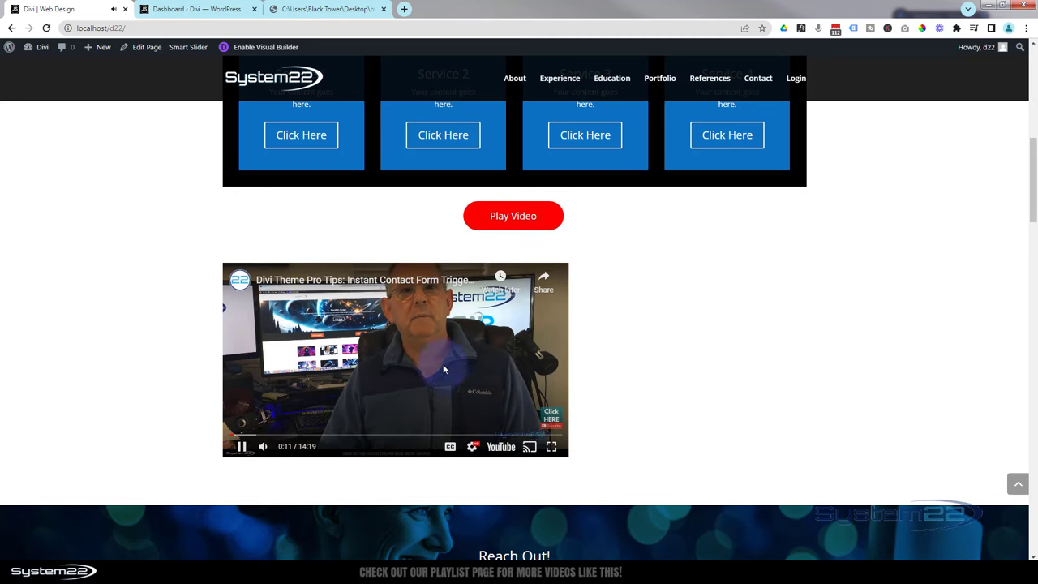
click(518, 217)
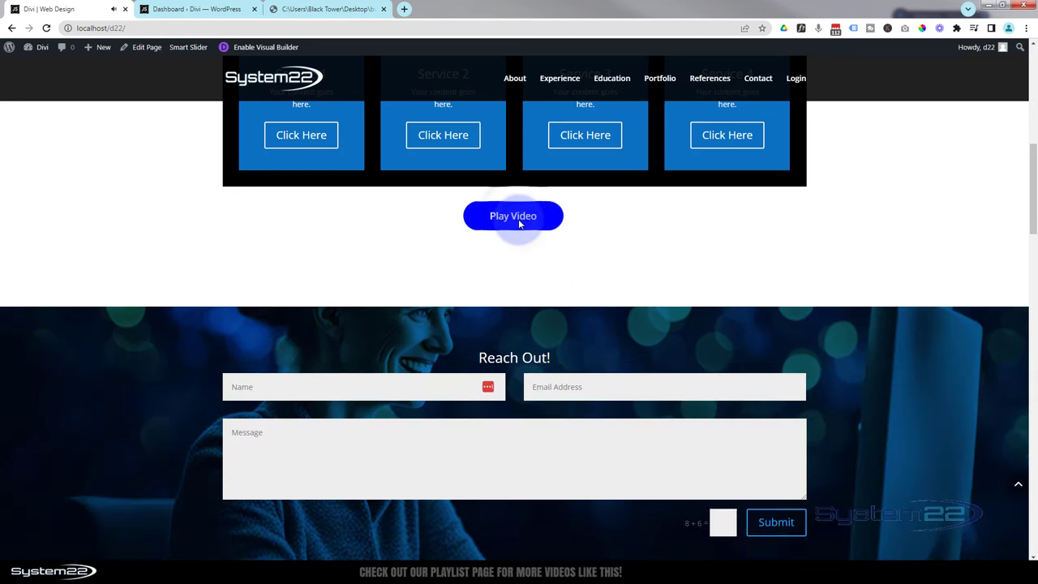
click(519, 221)
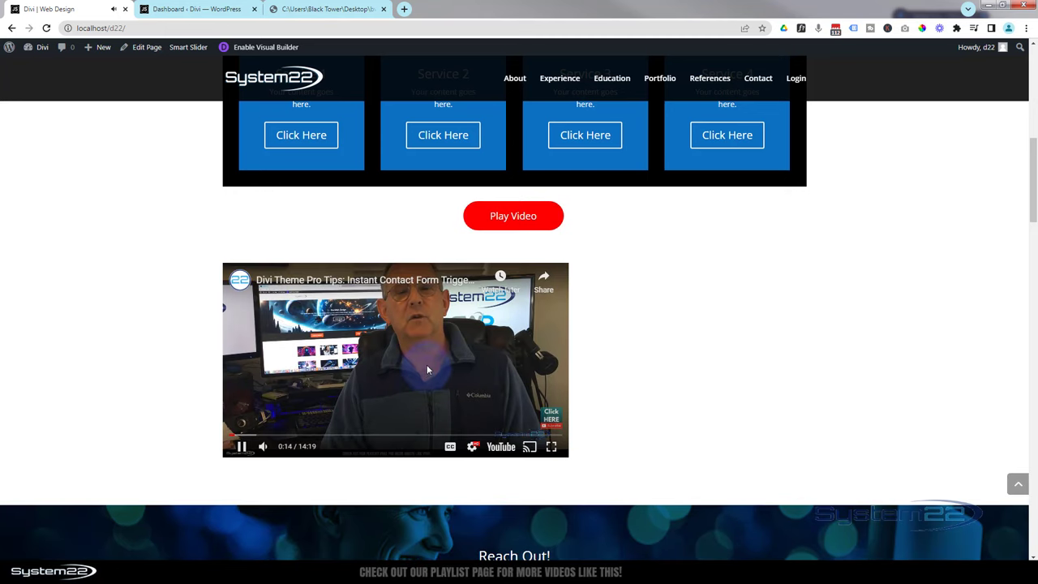
click(511, 219)
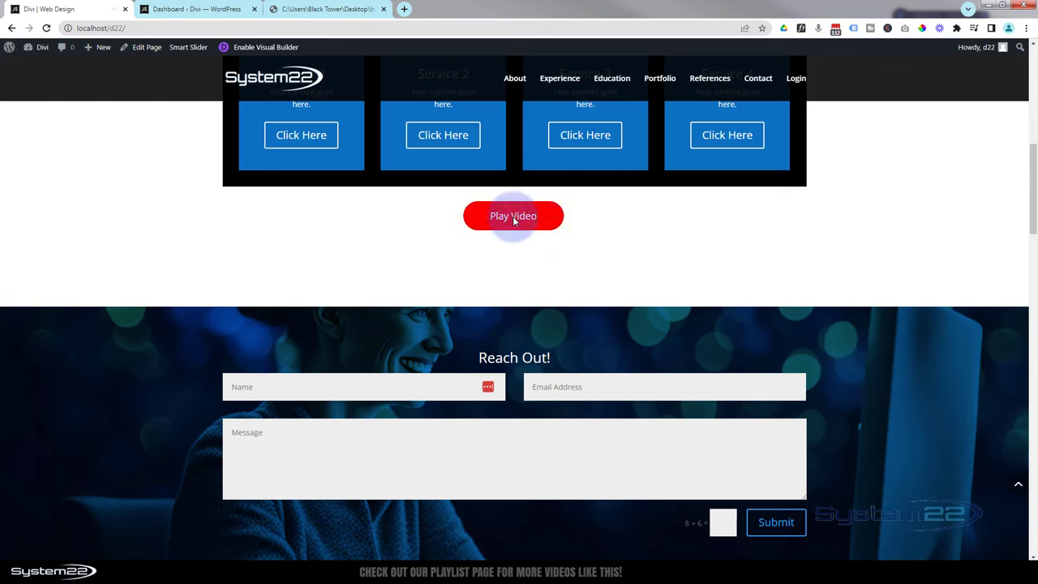
click(515, 220)
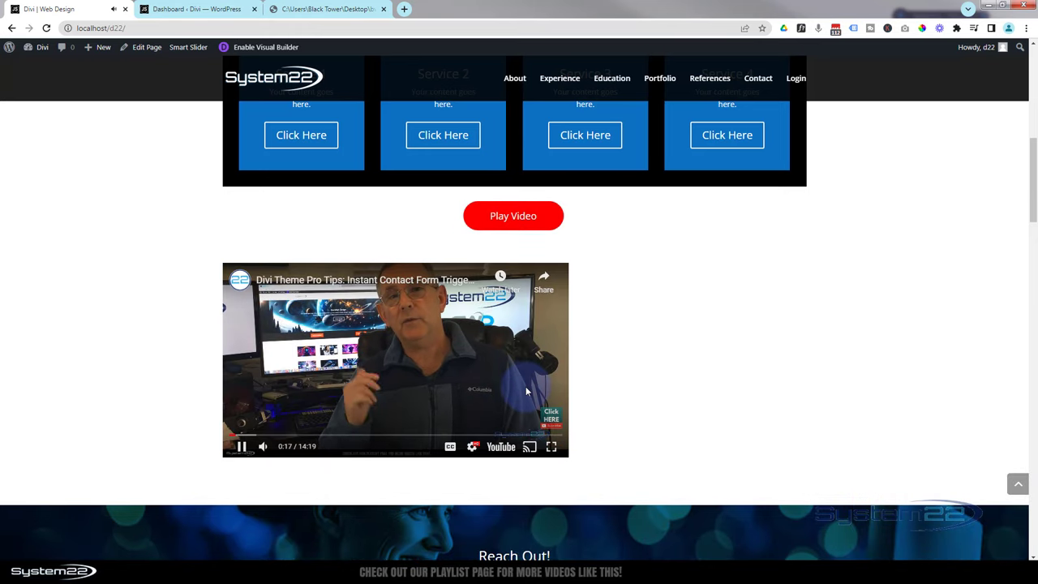
click(514, 217)
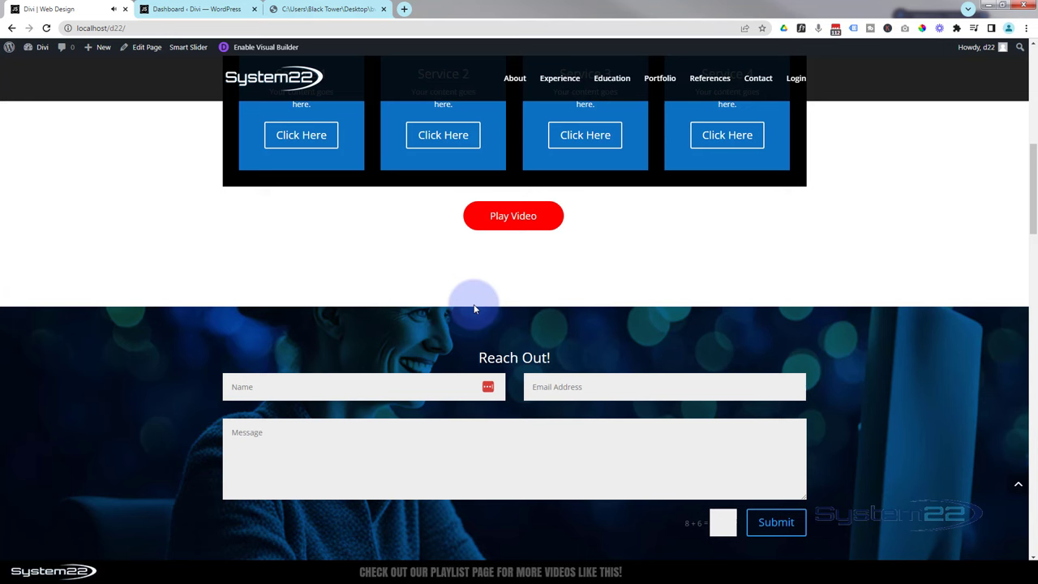
Re-enable the Visual Builder, switch to Wireframe View, and scroll to the Code modules row.
click(262, 47)
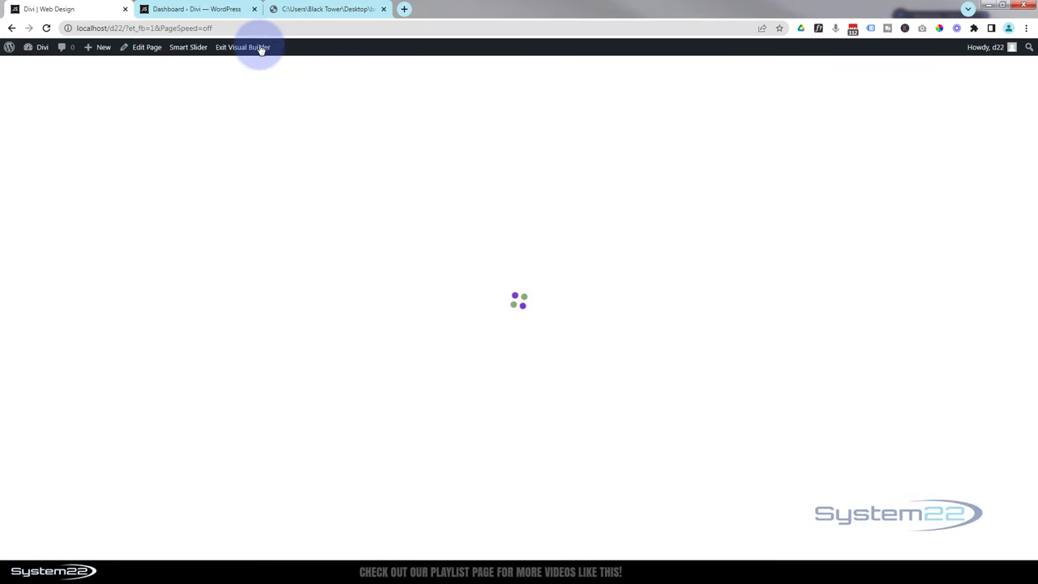
scroll(349, 229, down, 2)
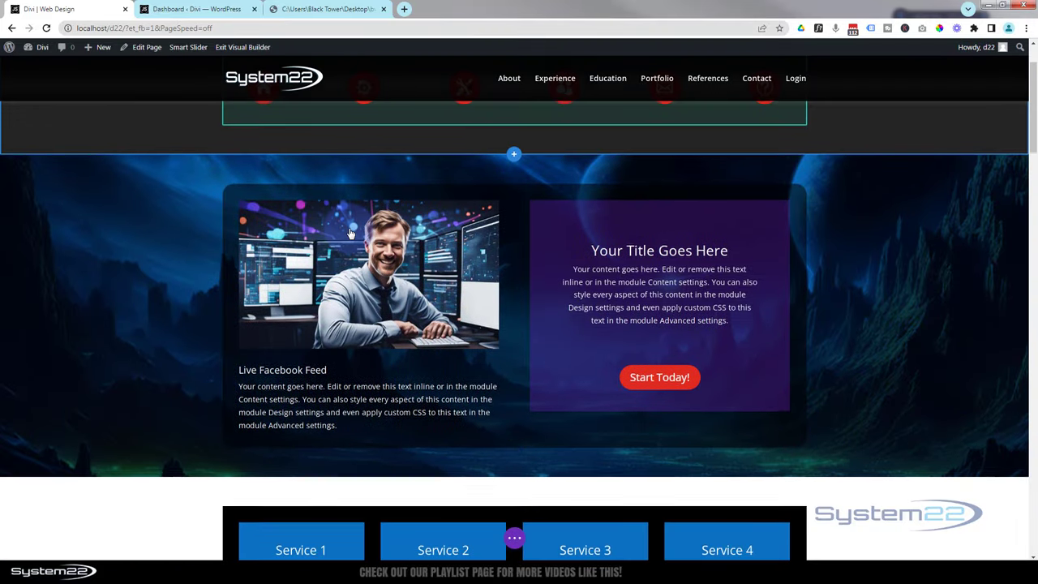
scroll(349, 228, down, 4)
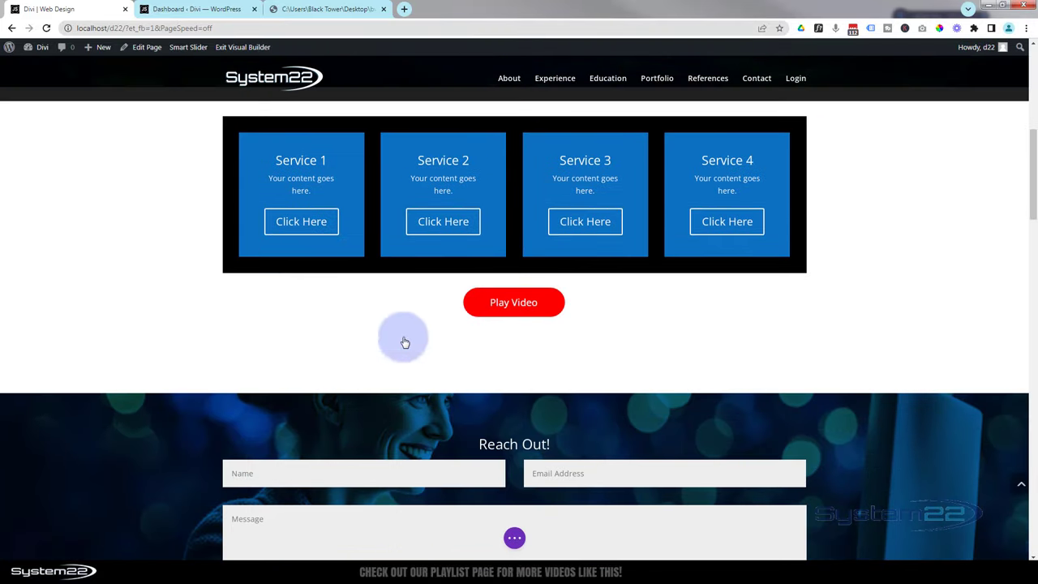
click(515, 538)
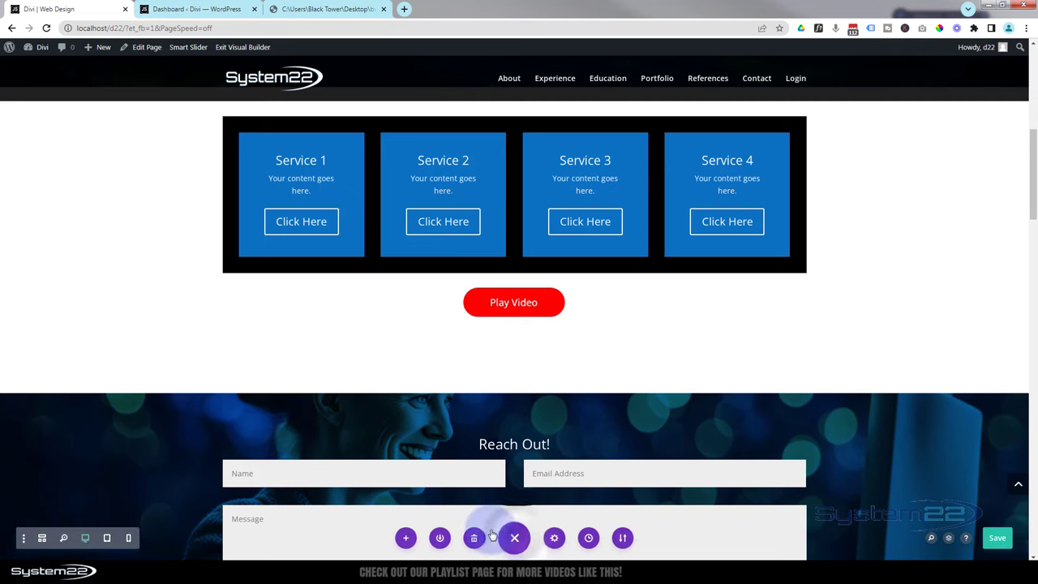
click(43, 538)
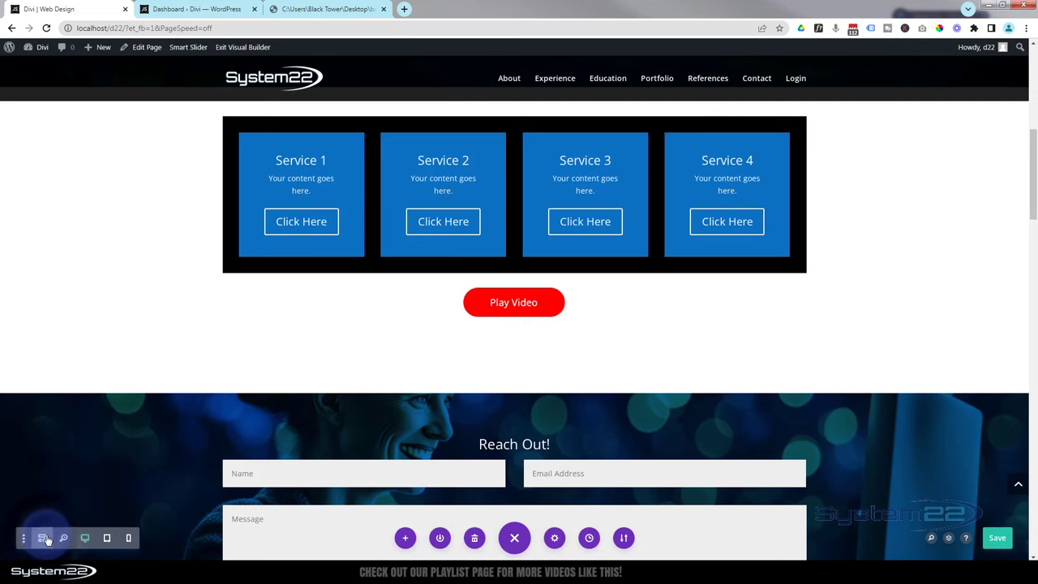
scroll(475, 327, down, 3)
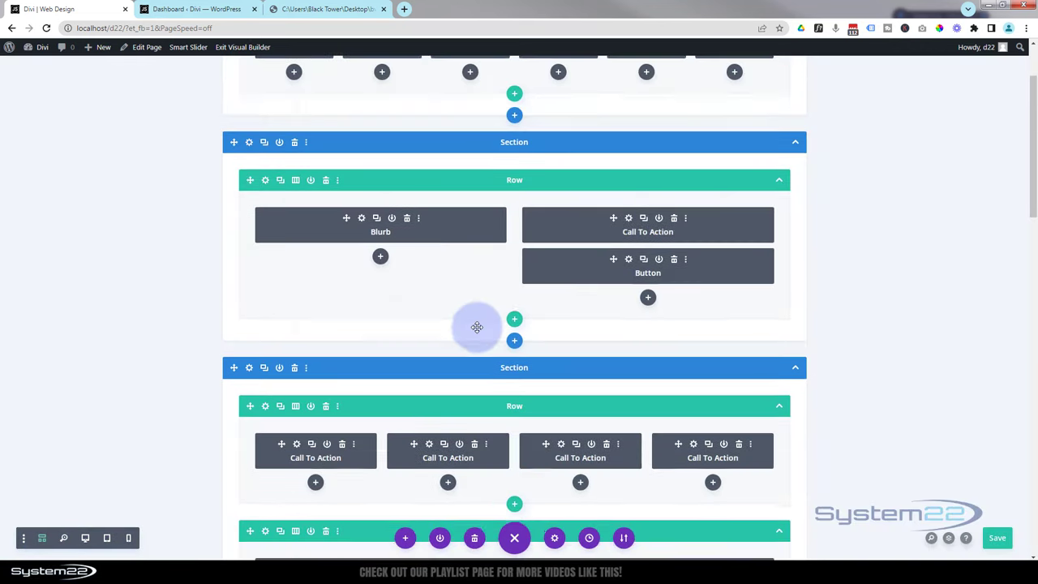
scroll(477, 327, down, 1)
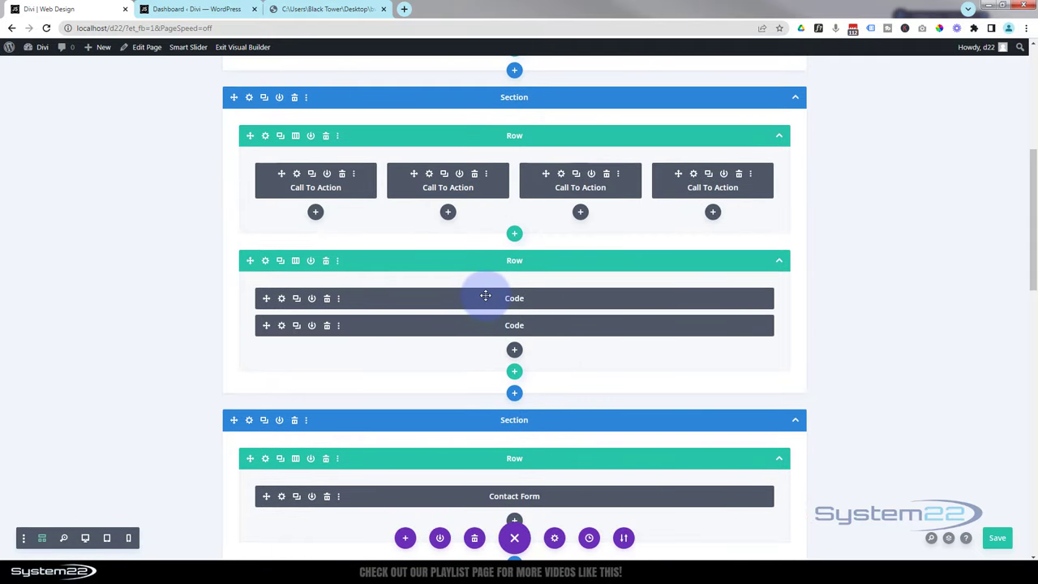
Give the first Code module the admin label 'Video Button' and save its settings.
click(283, 302)
click(281, 299)
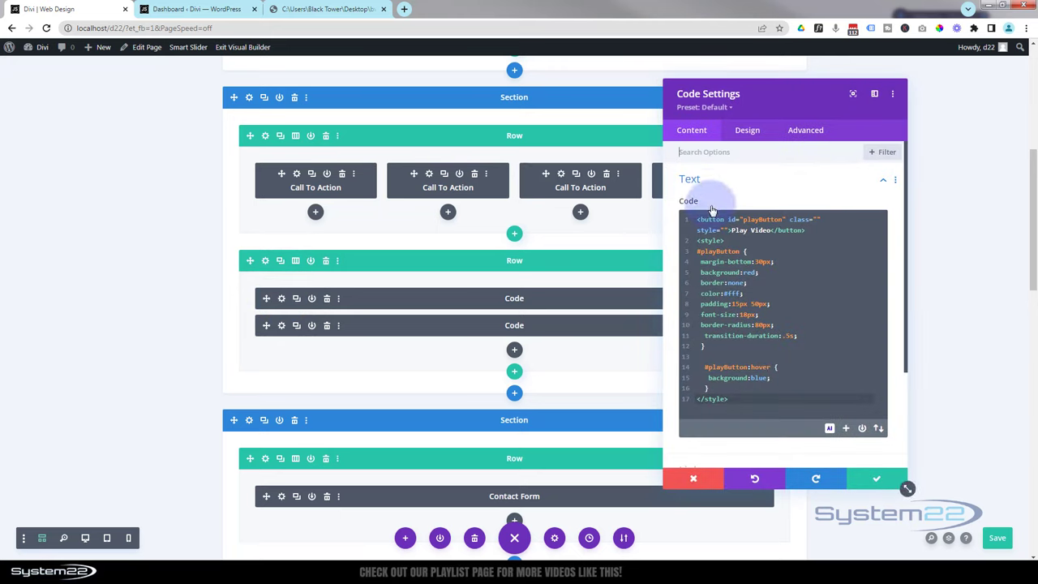
scroll(721, 235, down, 3)
click(745, 405)
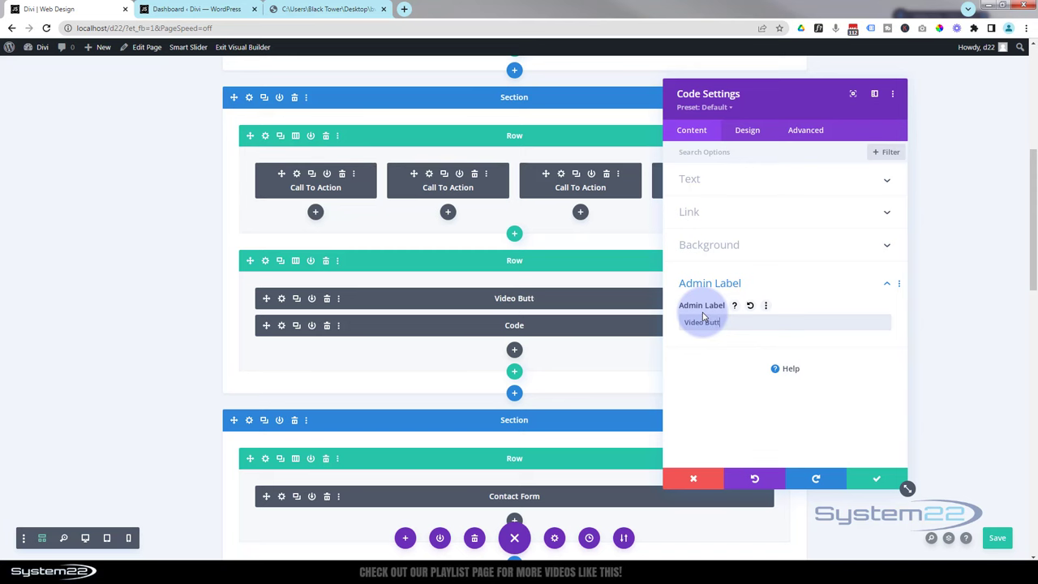
click(875, 481)
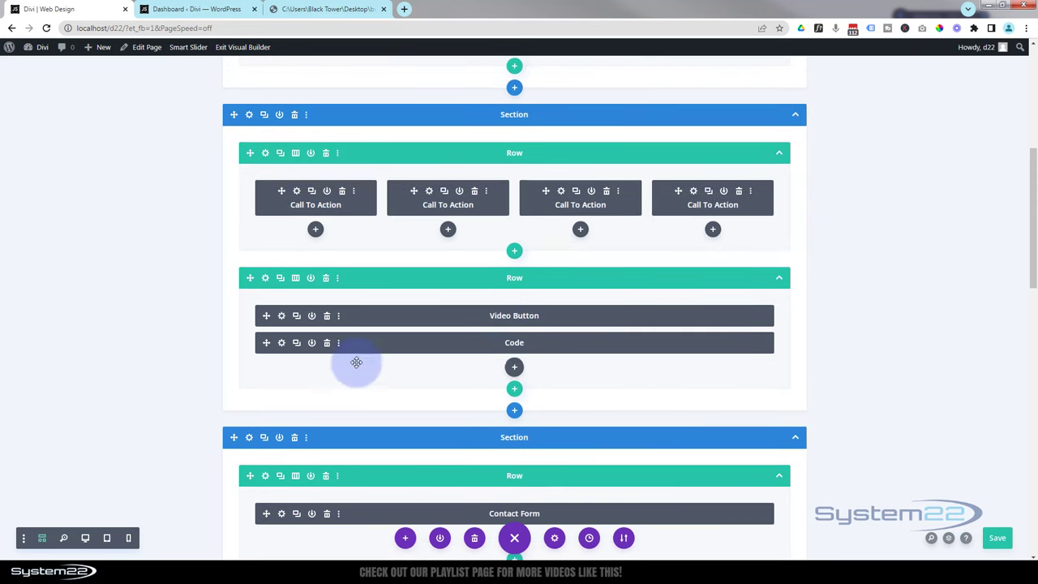
Label the second Code module 'Vdeo Popup', then review its YouTube player script in the Text section.
click(282, 343)
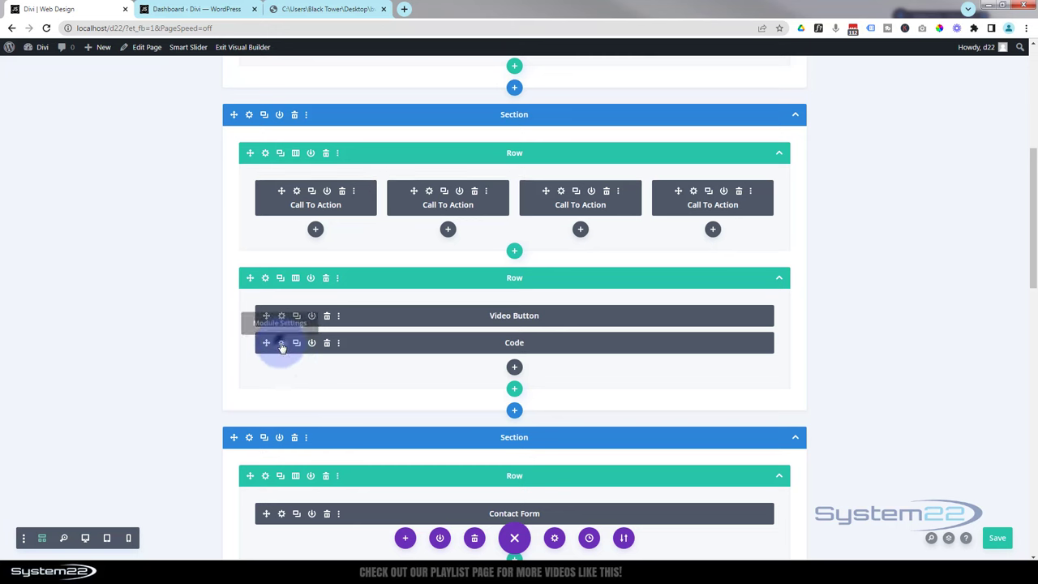
click(701, 150)
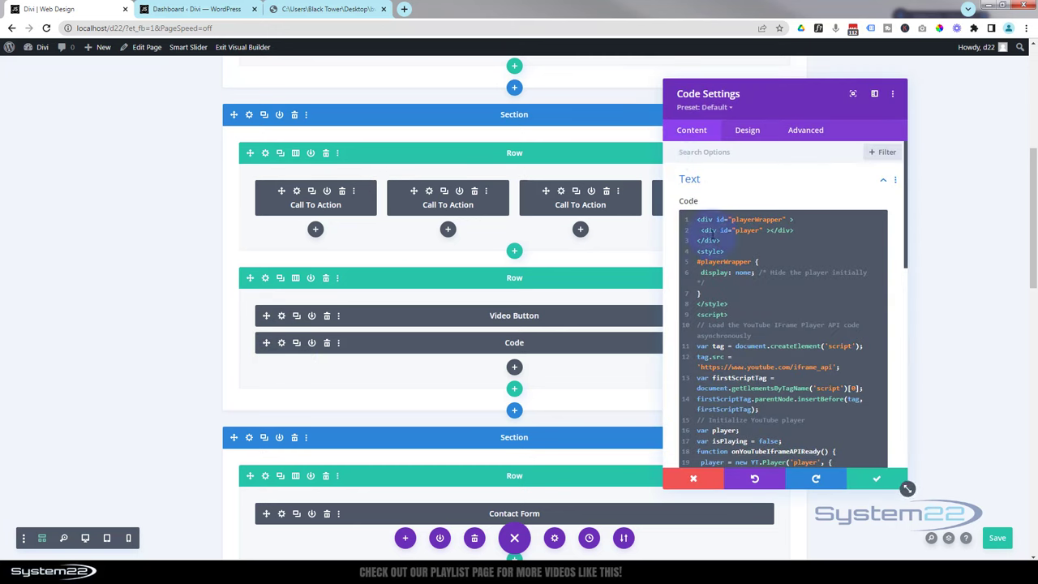
scroll(716, 243, down, 10)
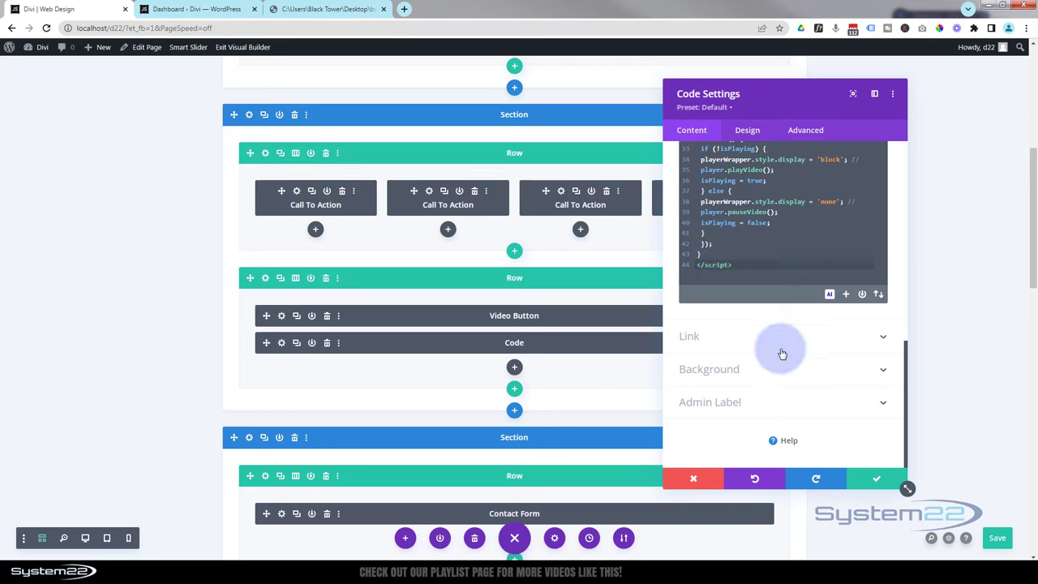
click(769, 402)
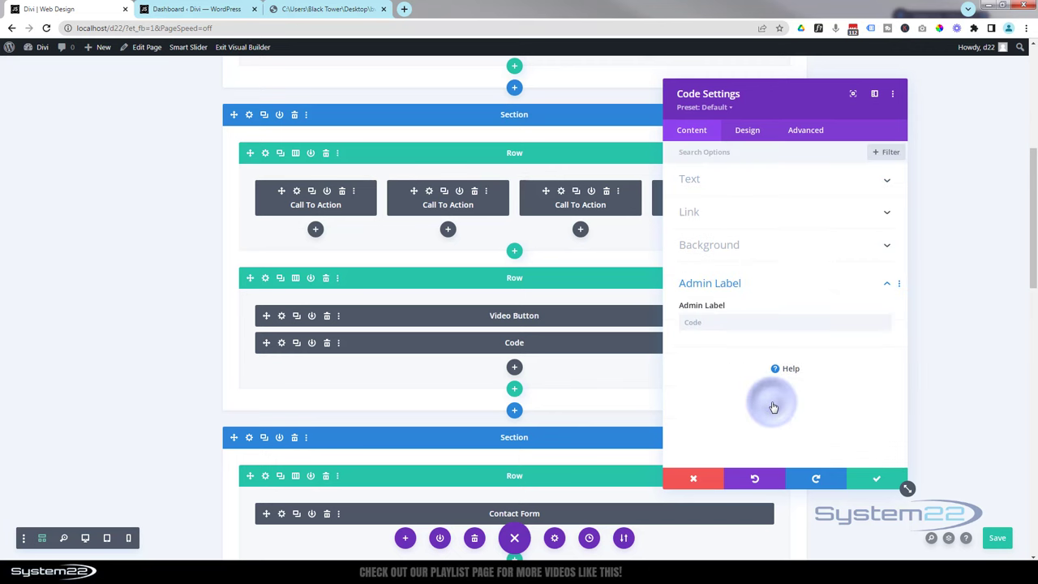
click(726, 324)
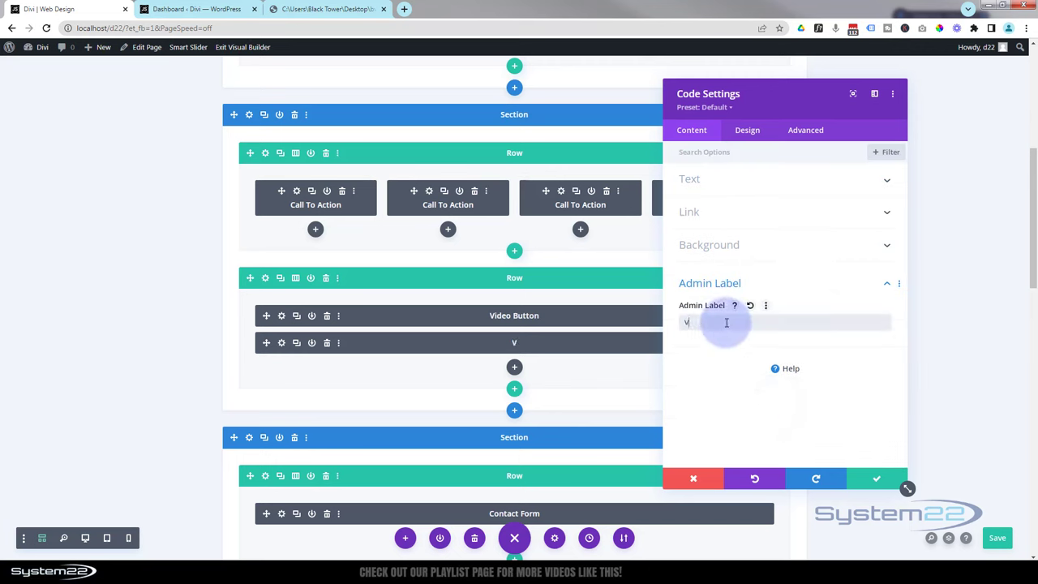
text(Vdeo Popup)
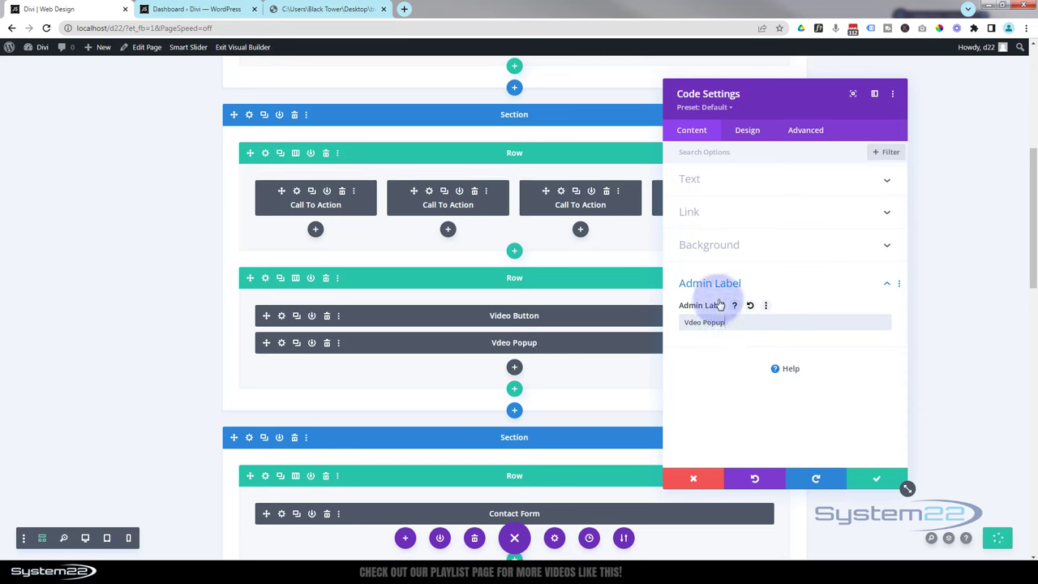
click(873, 484)
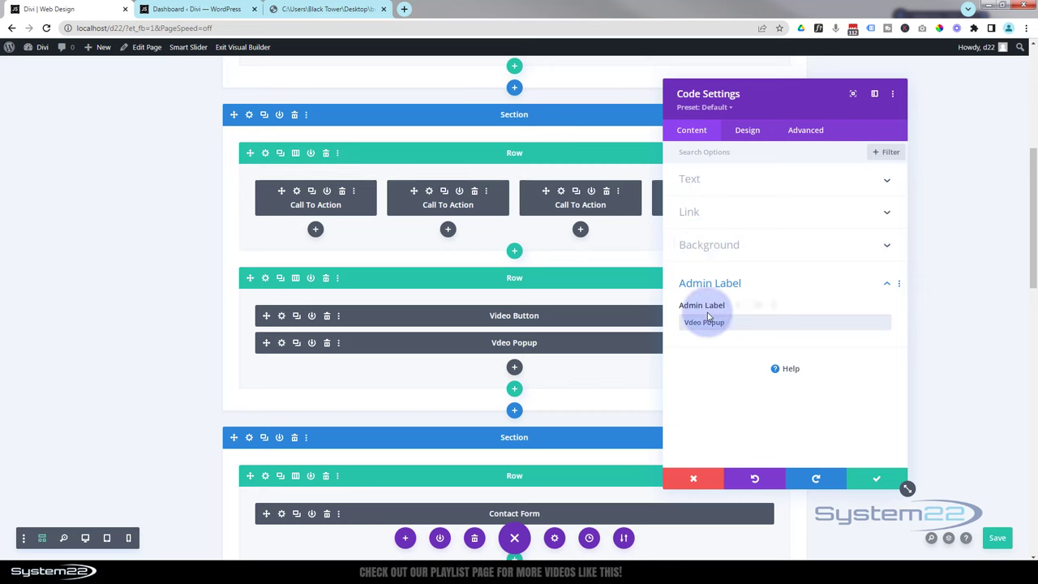
click(703, 188)
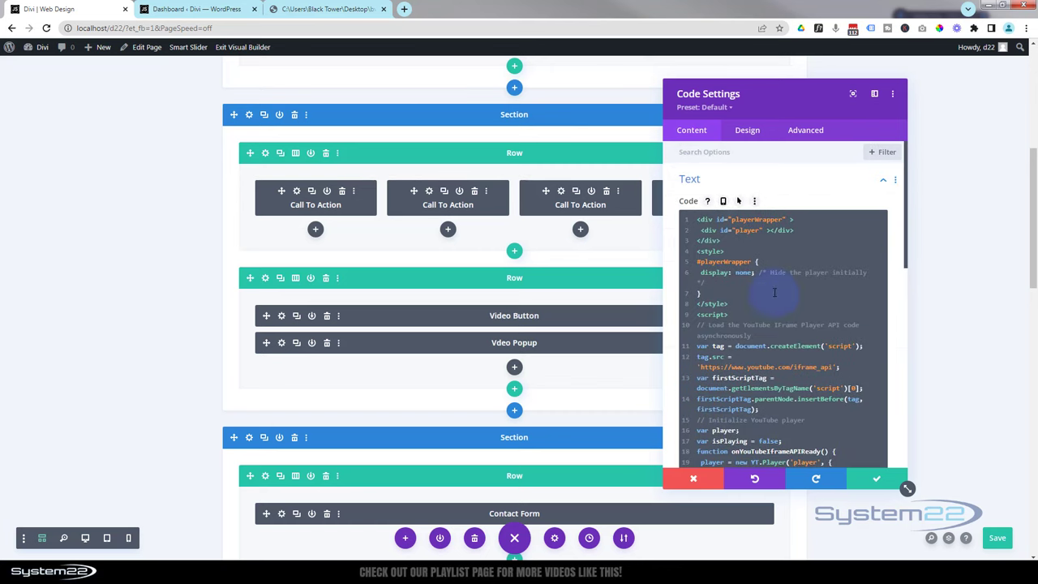
scroll(775, 292, down, 3)
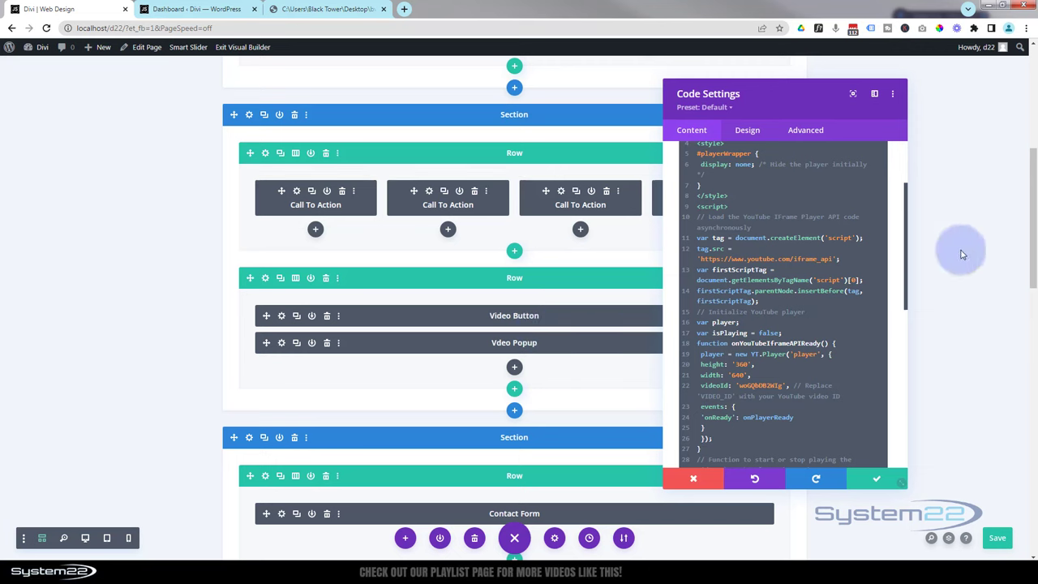
Set the Vdeo Popup module's Sizing width to 640px with centre alignment and save.
click(753, 133)
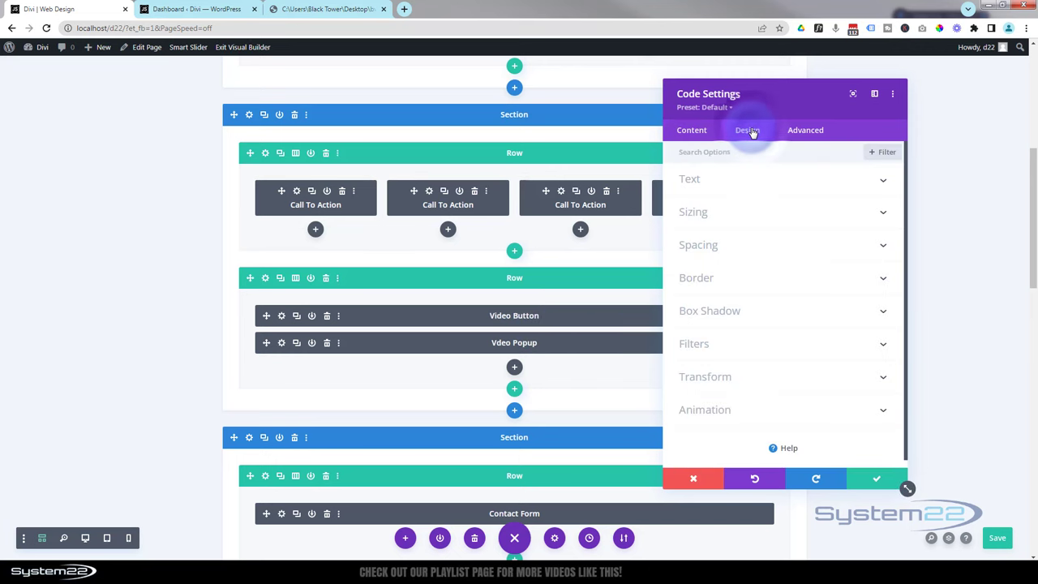
click(771, 213)
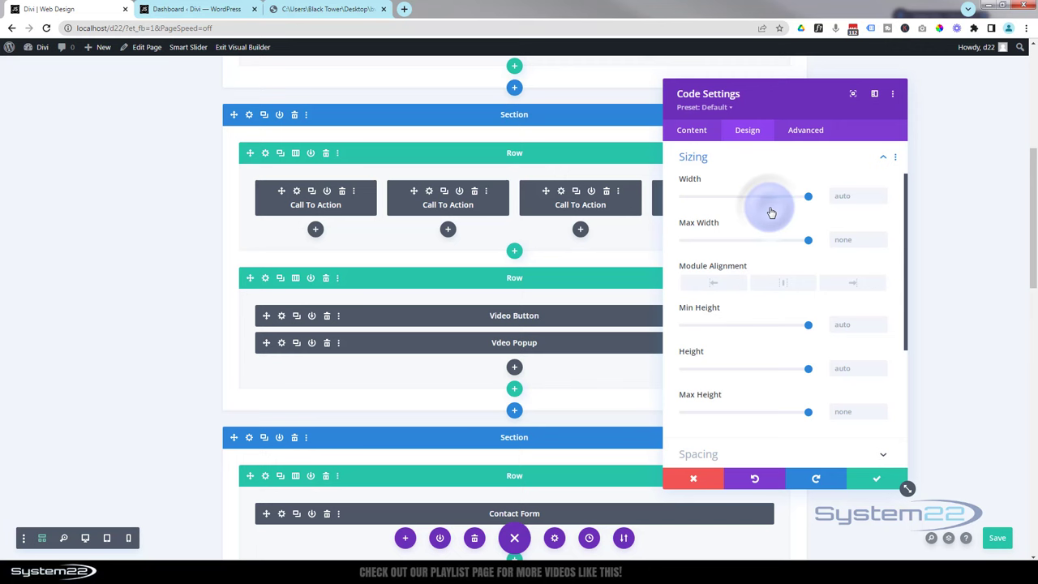
click(838, 196)
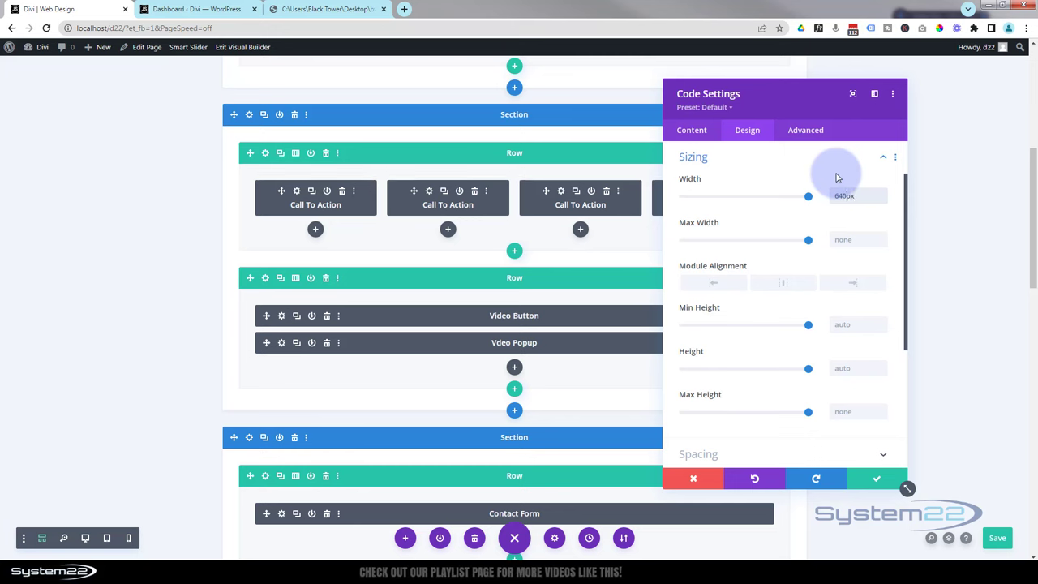
click(786, 288)
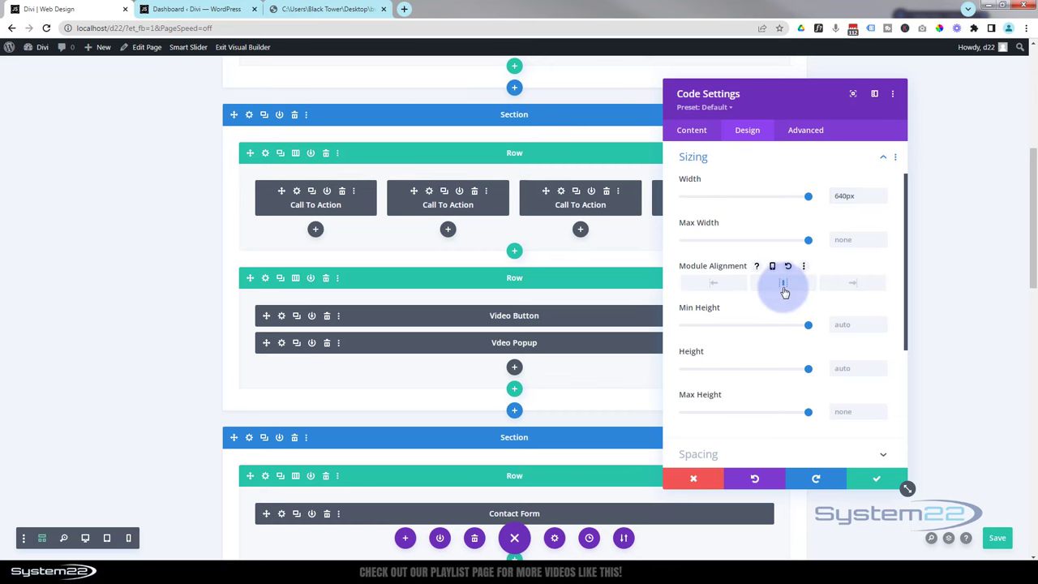
click(888, 482)
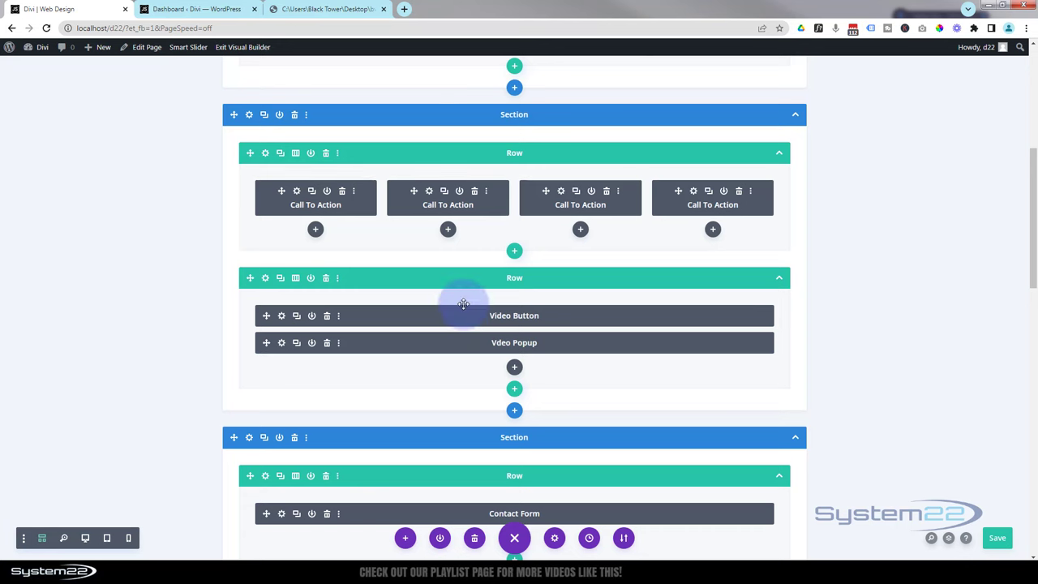
Move Vdeo Popup above Video Button, save the page and view it live on localhost.
drag(266, 342, 262, 324)
click(1000, 537)
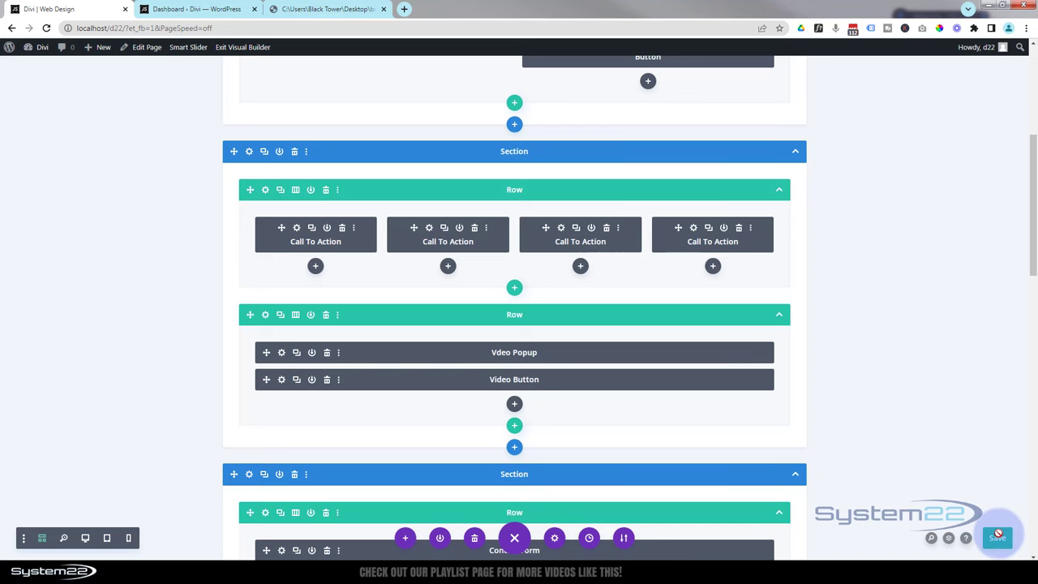
click(247, 50)
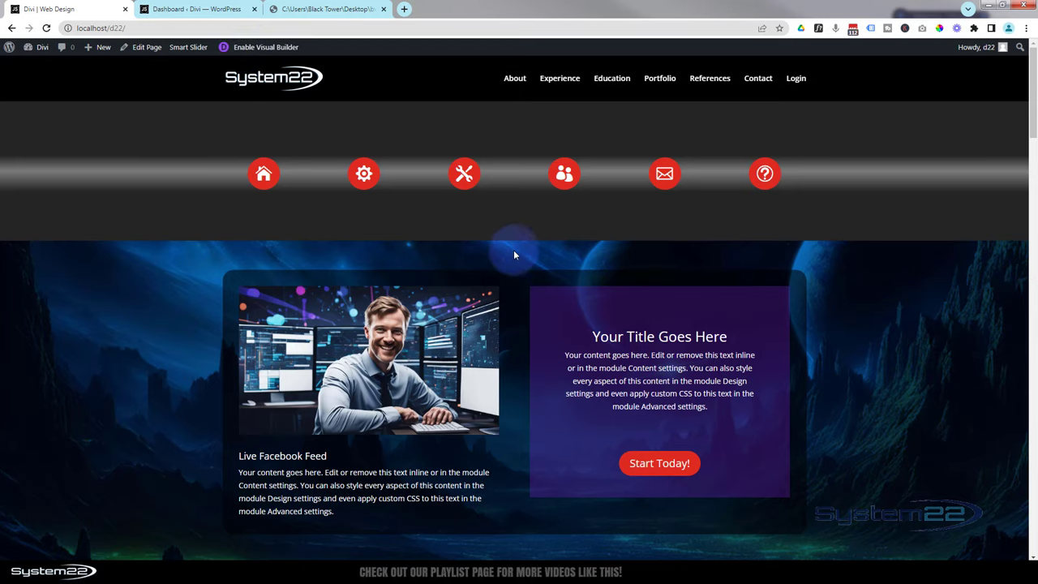
scroll(515, 253, down, 5)
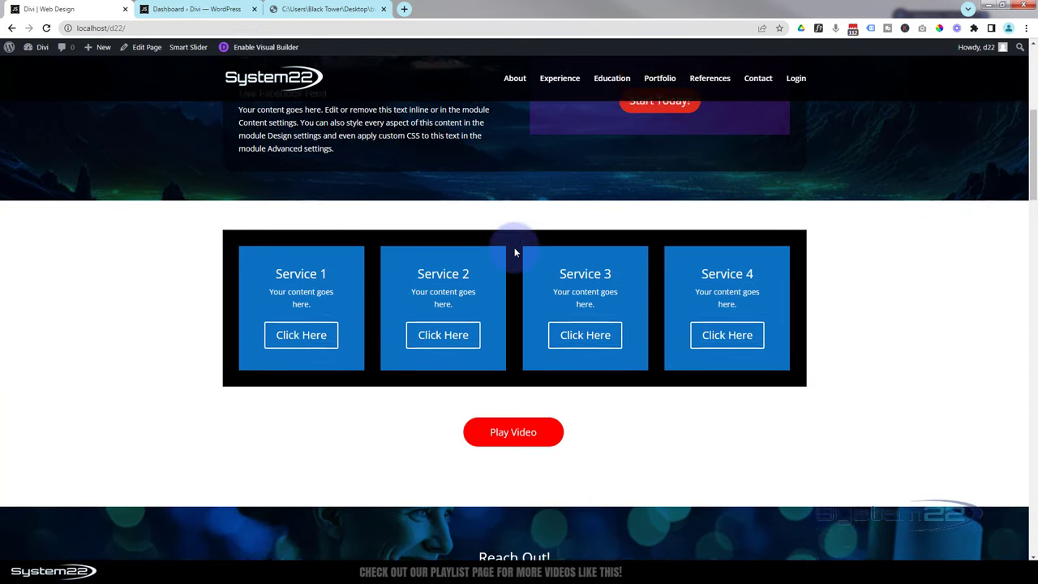
scroll(515, 253, down, 1)
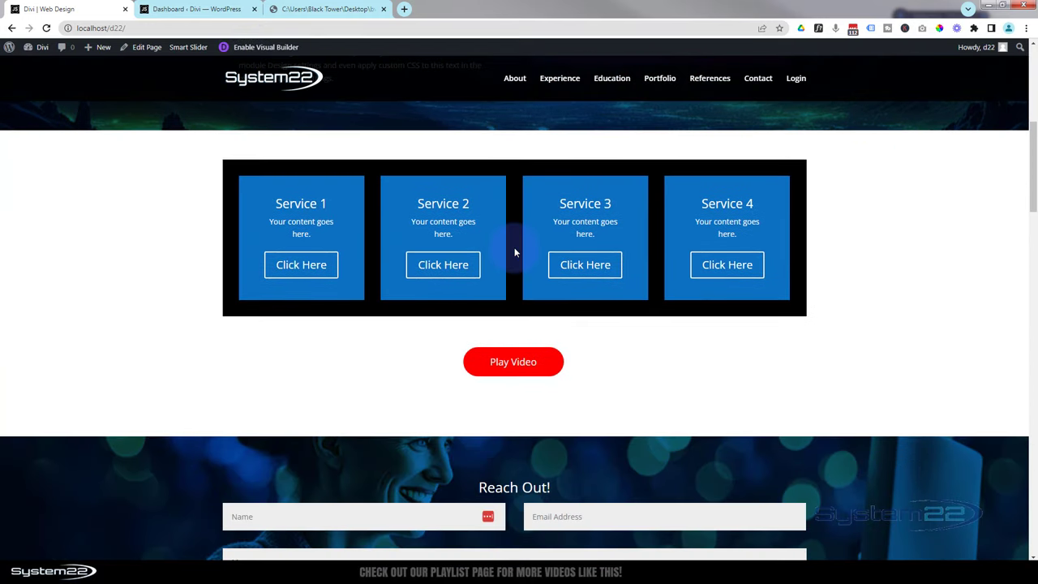
scroll(514, 253, down, 1)
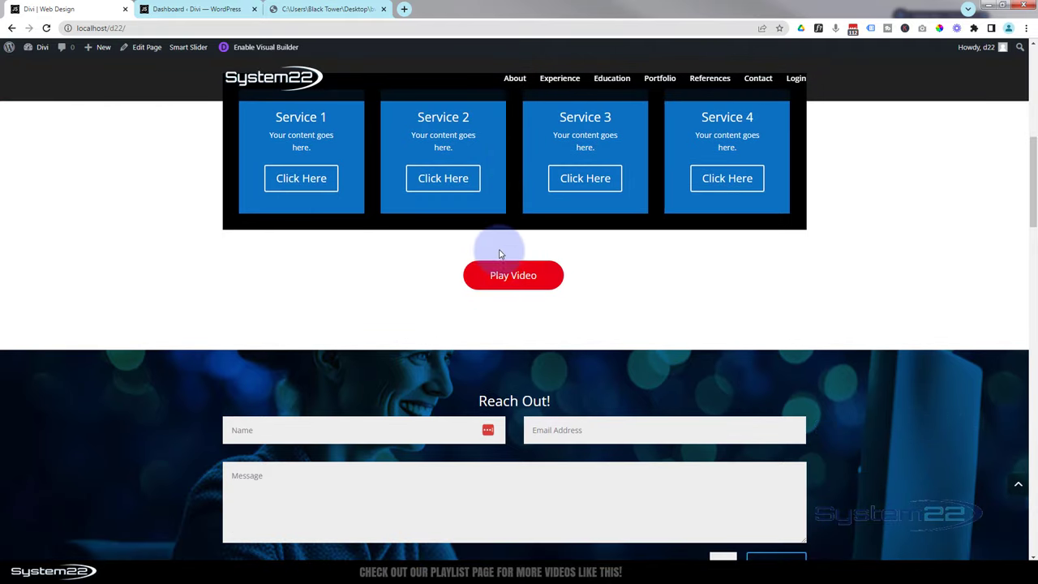
click(517, 277)
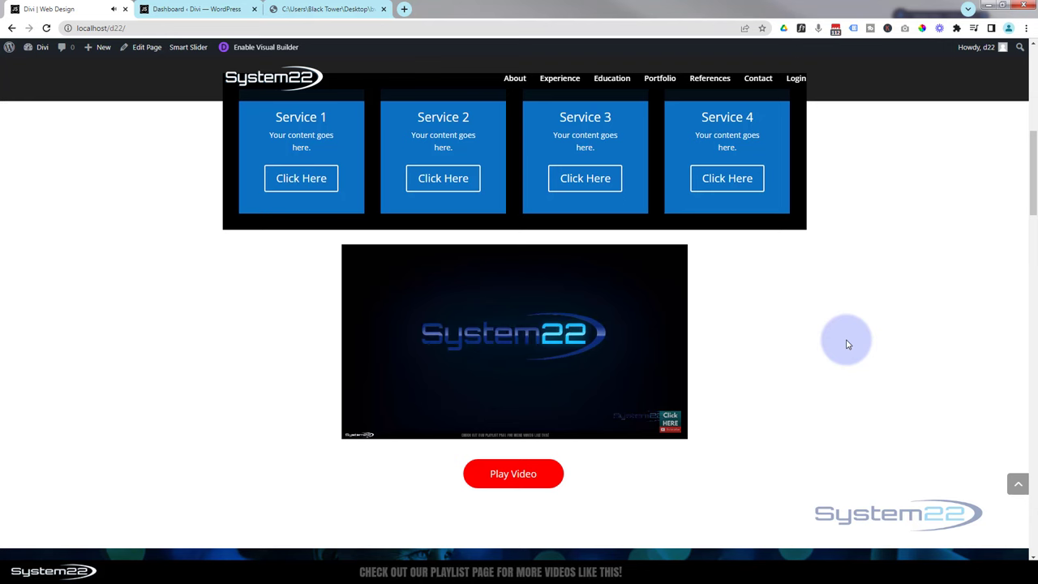
click(514, 475)
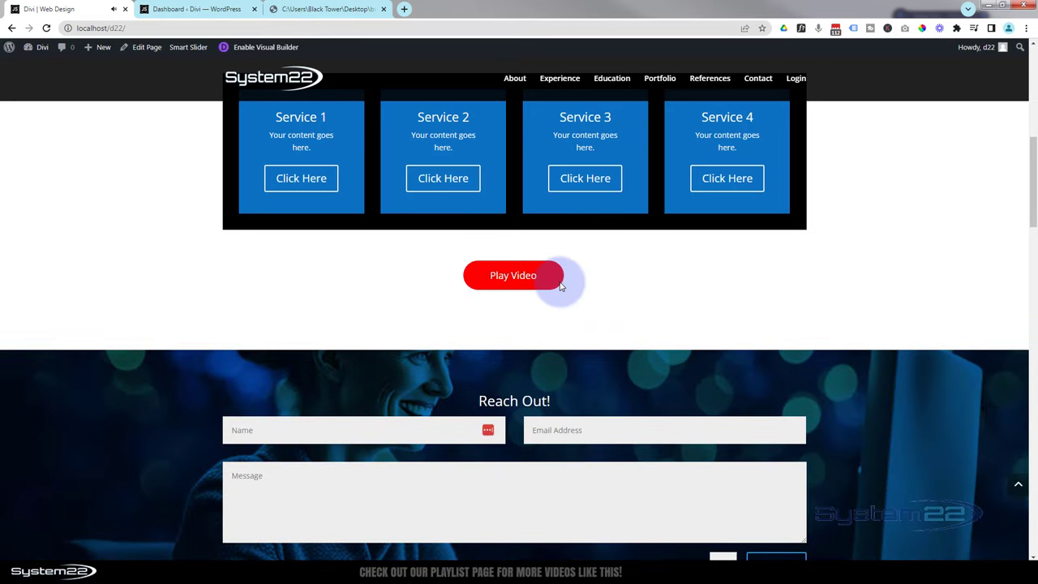
click(514, 275)
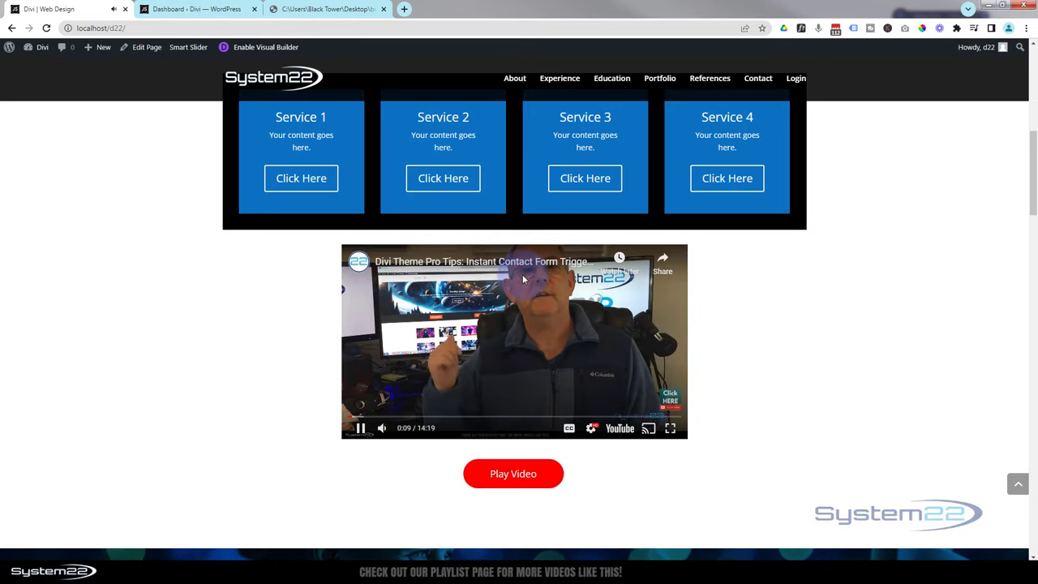
click(672, 431)
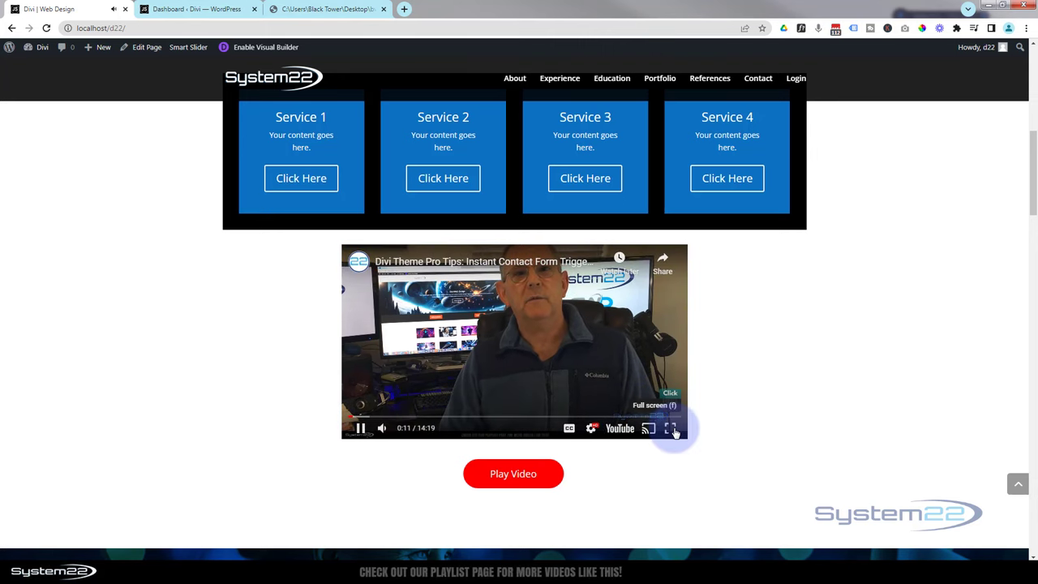
click(381, 429)
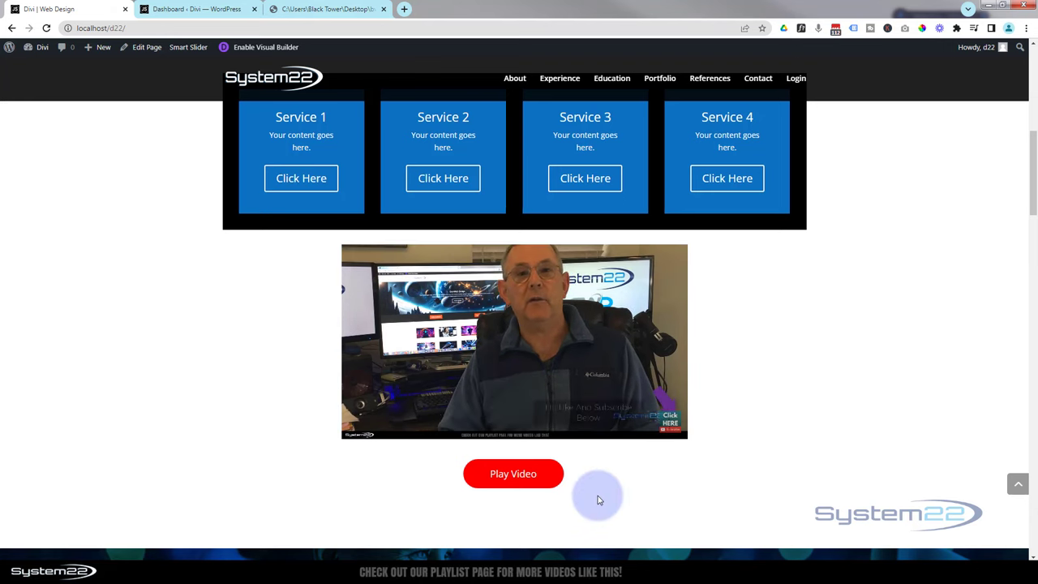
click(514, 476)
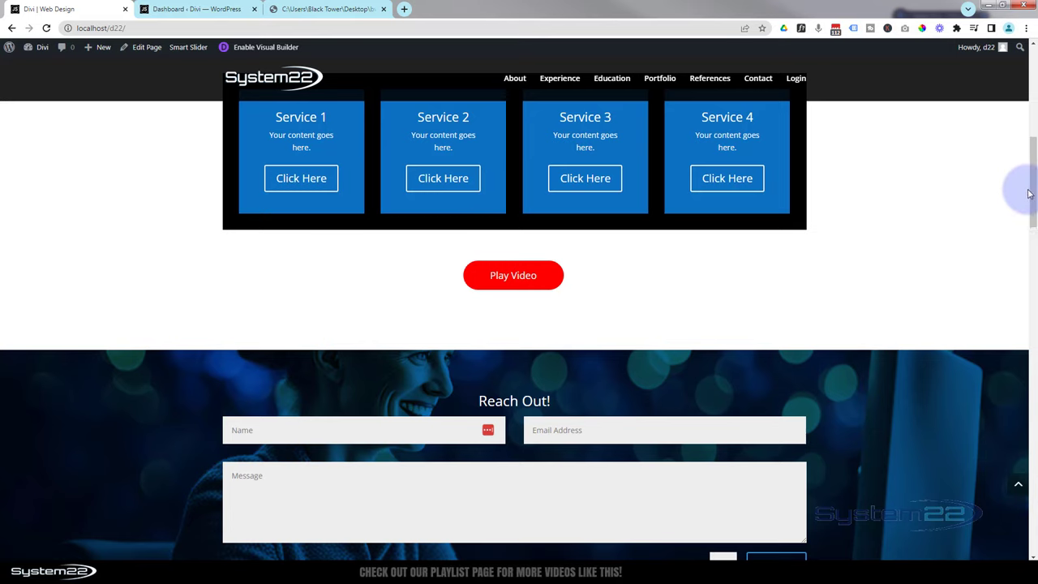
drag(1034, 185, 1033, 89)
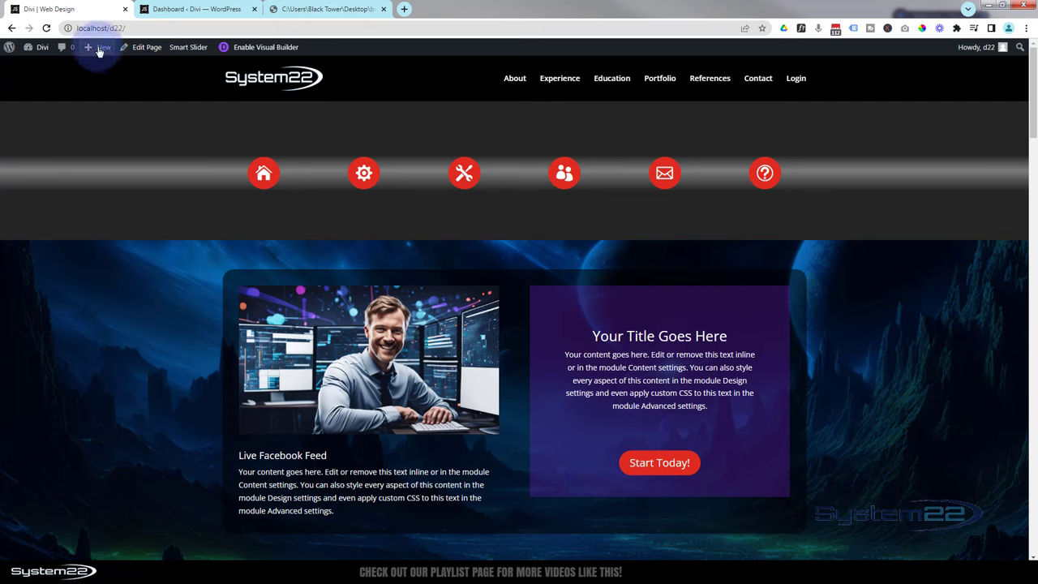
Create a new page titled 'pop vid' using the default block editor instead of Divi.
mouse_move(98, 51)
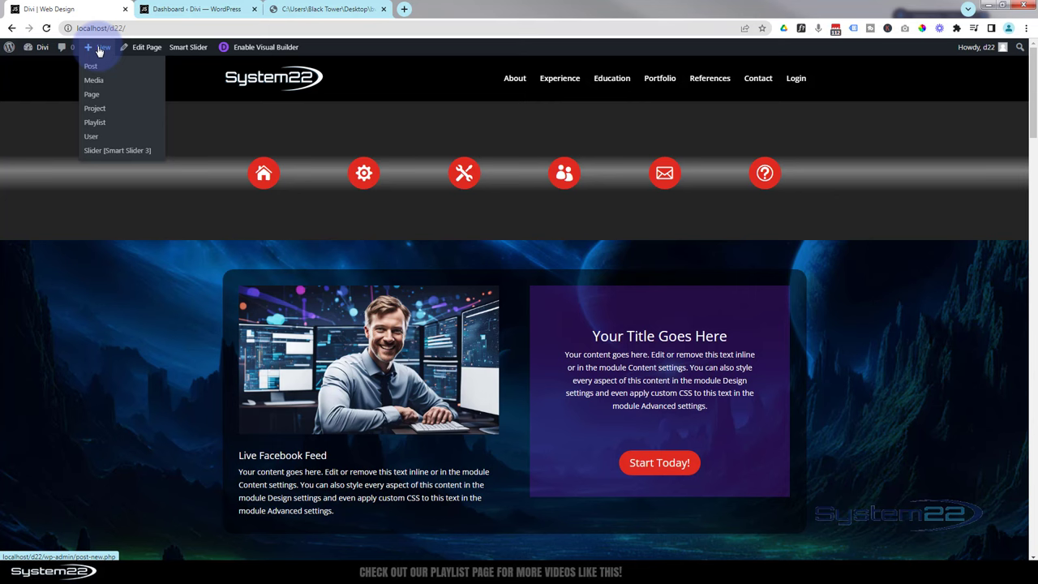
middle_click(91, 100)
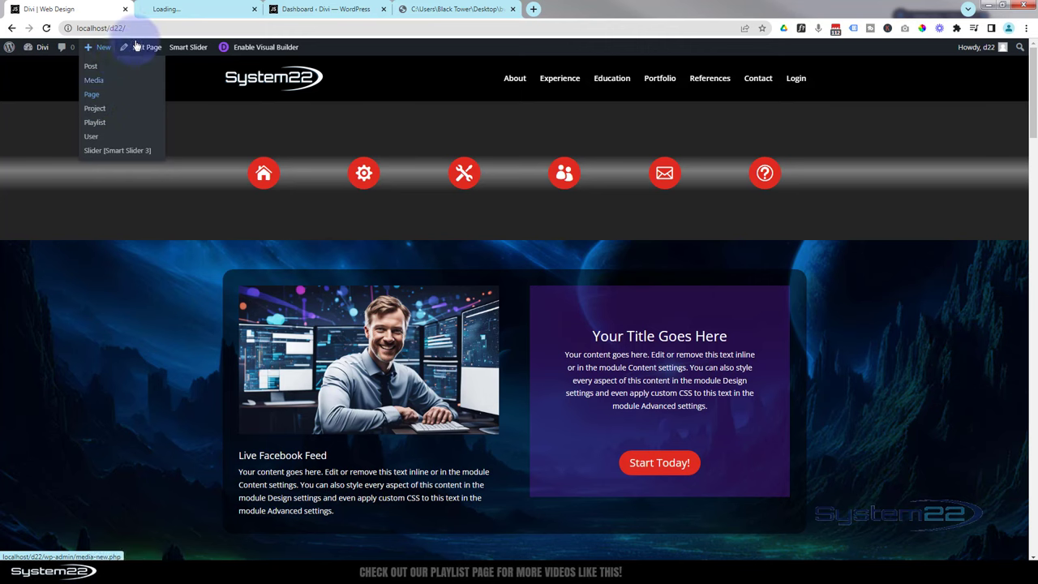
click(165, 10)
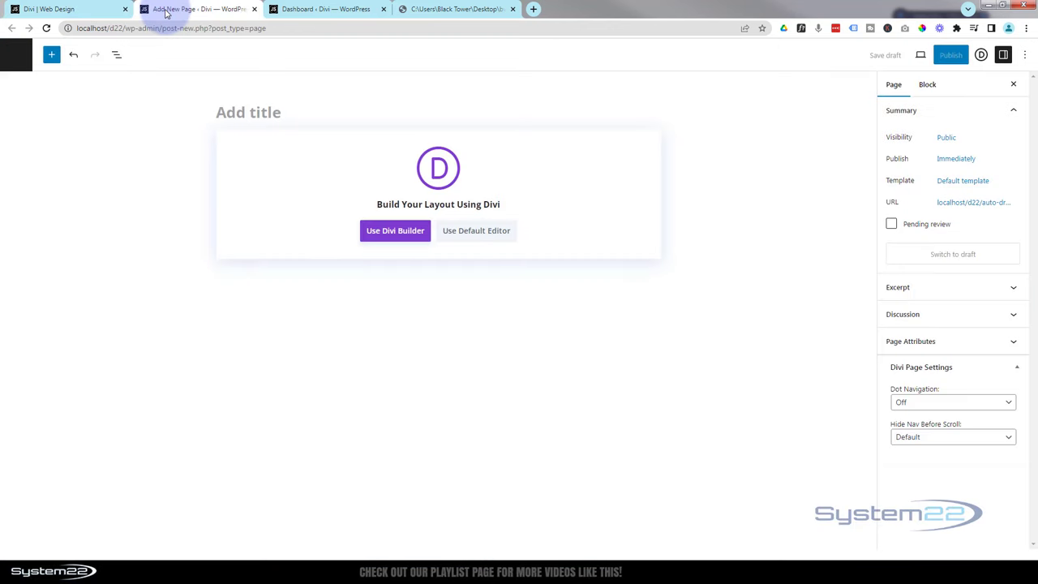
click(219, 112)
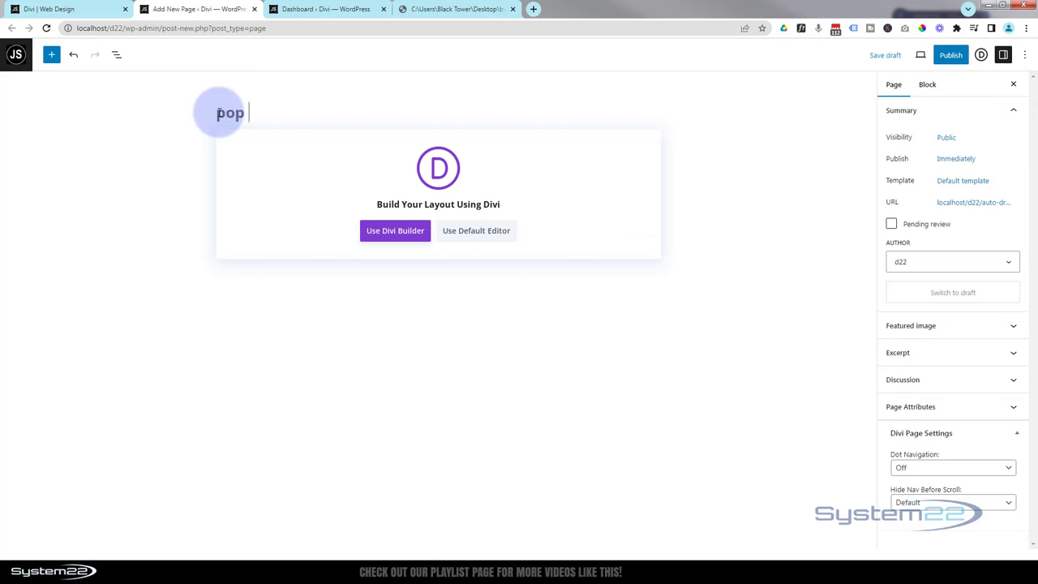
text(pop vid)
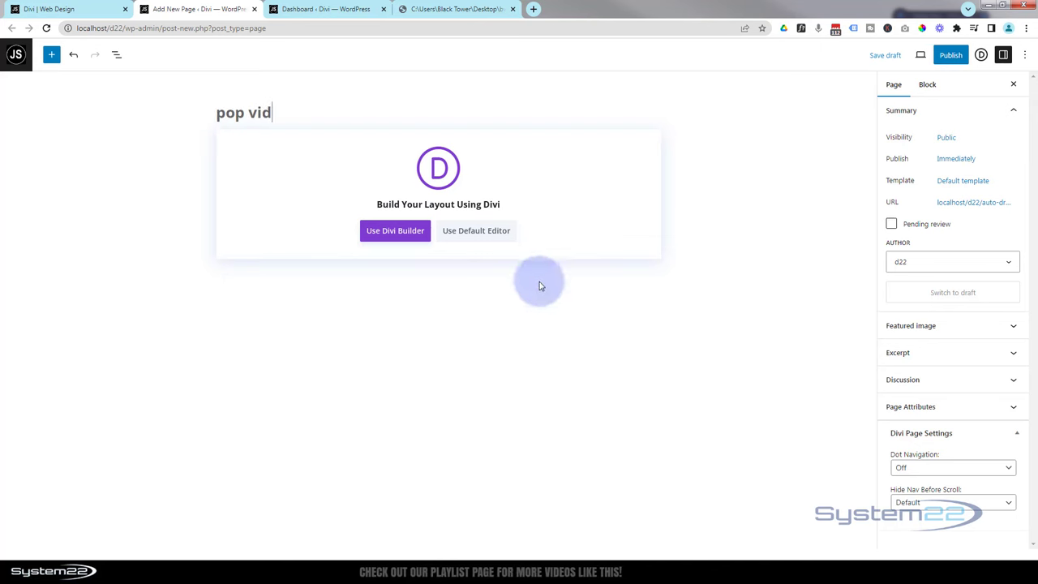
click(475, 234)
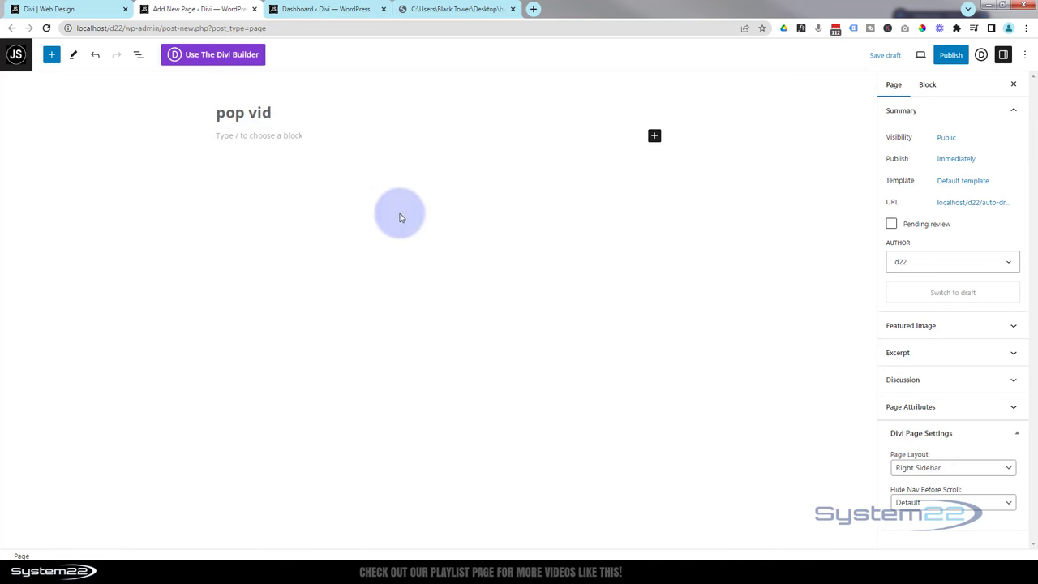
Insert an empty Custom HTML block found by searching 'html'.
click(51, 57)
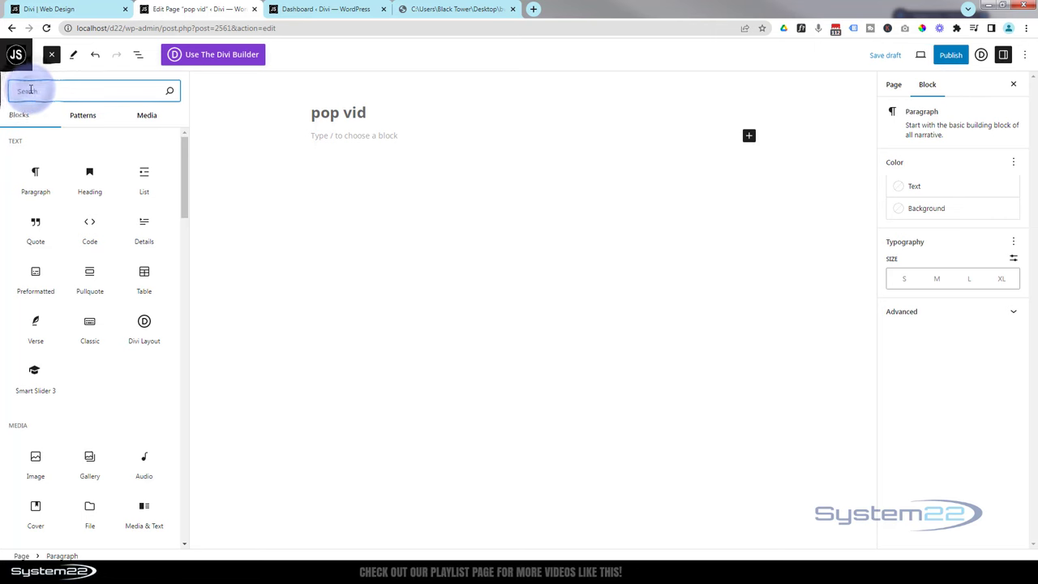
text(html)
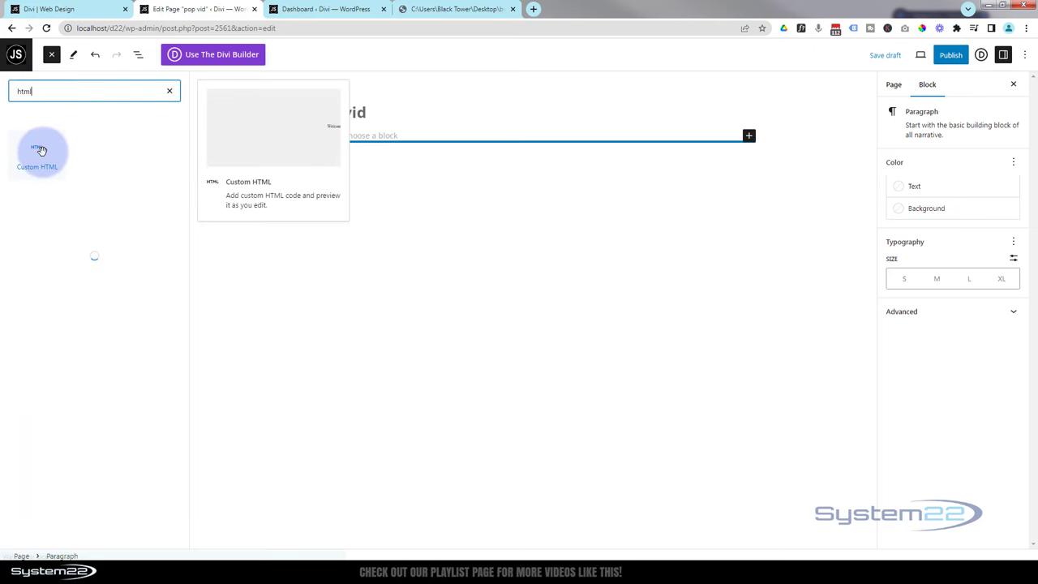
drag(41, 150, 393, 139)
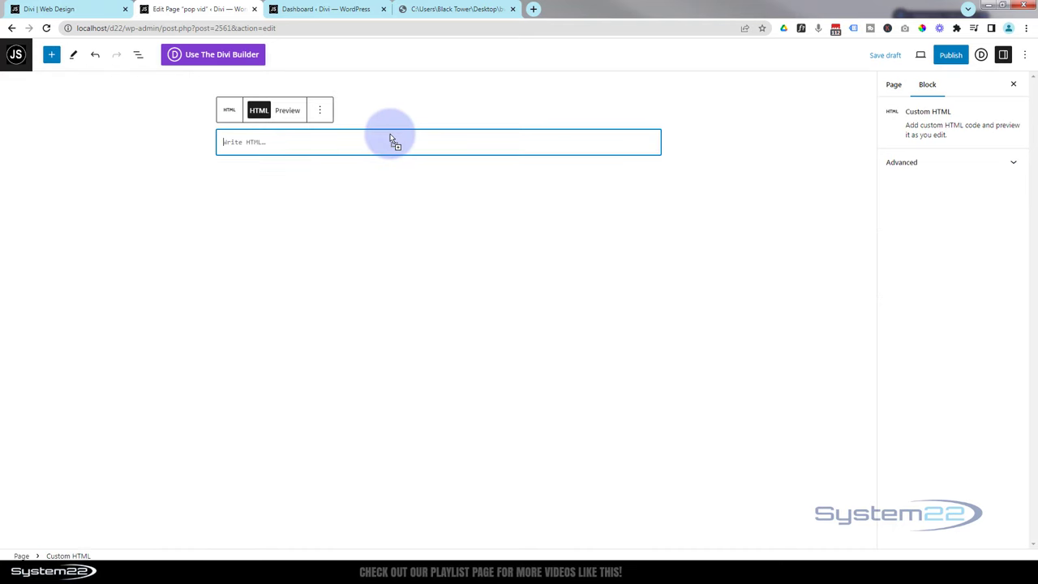
Copy the player div, style and script code from the bvideo file into the Custom HTML block.
click(457, 9)
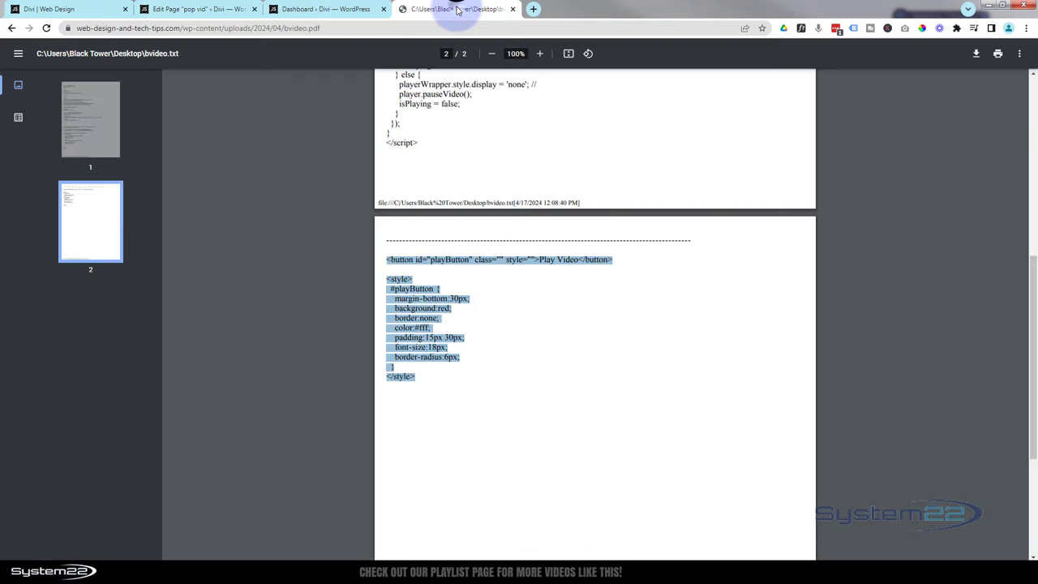
click(440, 258)
scroll(492, 158, up, 5)
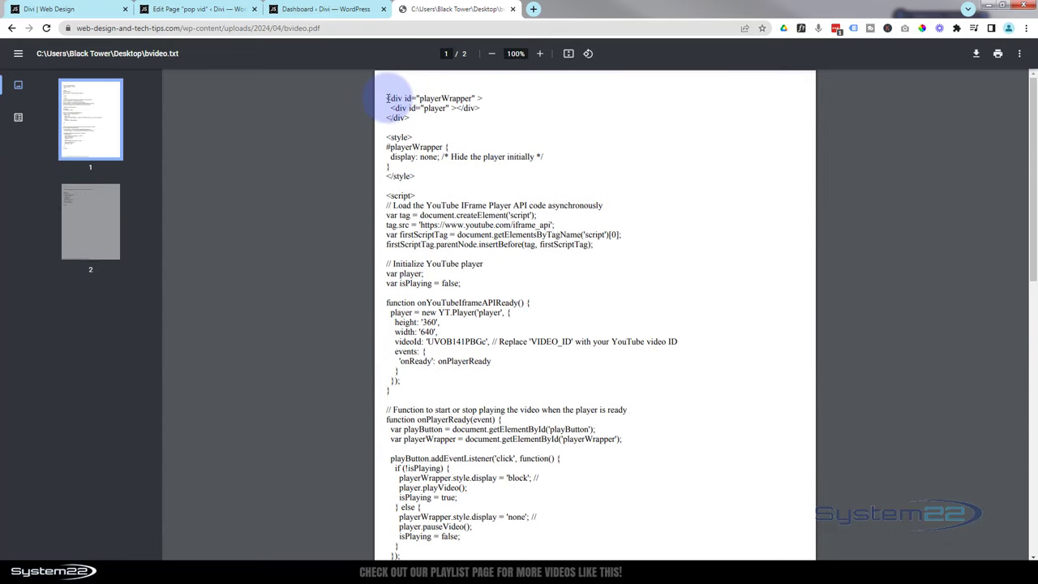
drag(386, 99, 431, 494)
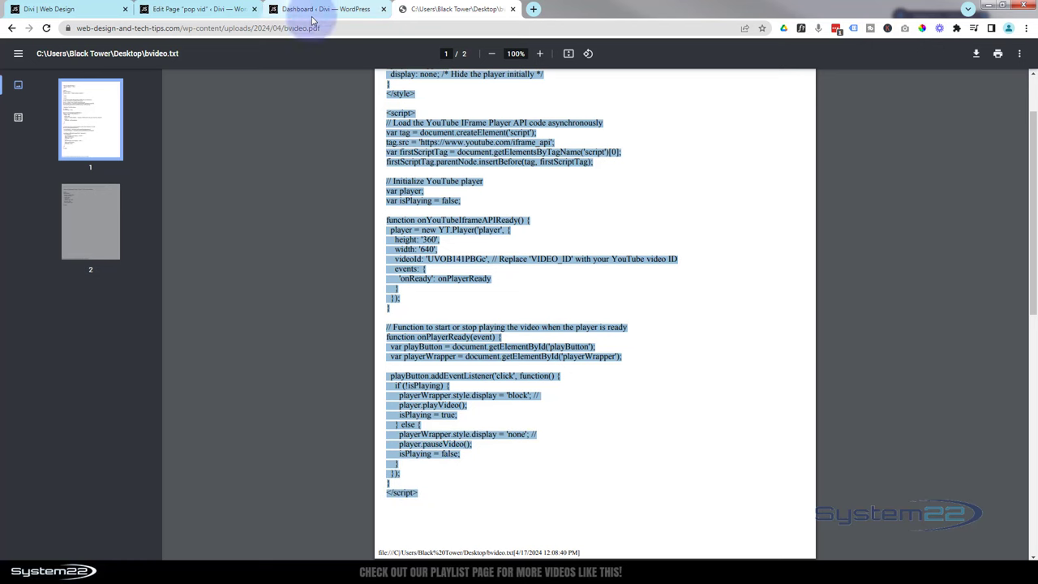
click(226, 9)
click(271, 141)
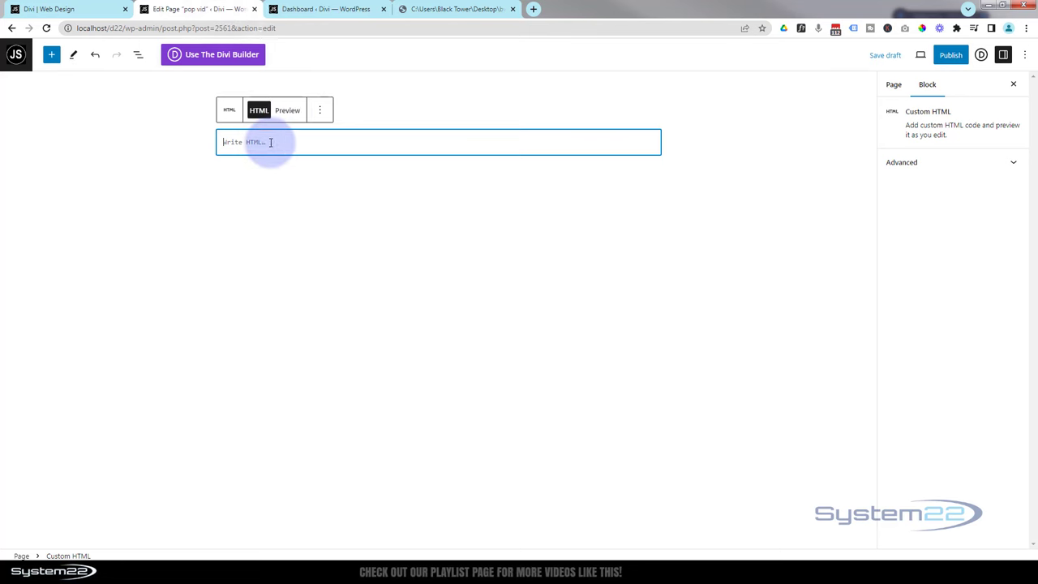
key(ctrl+v)
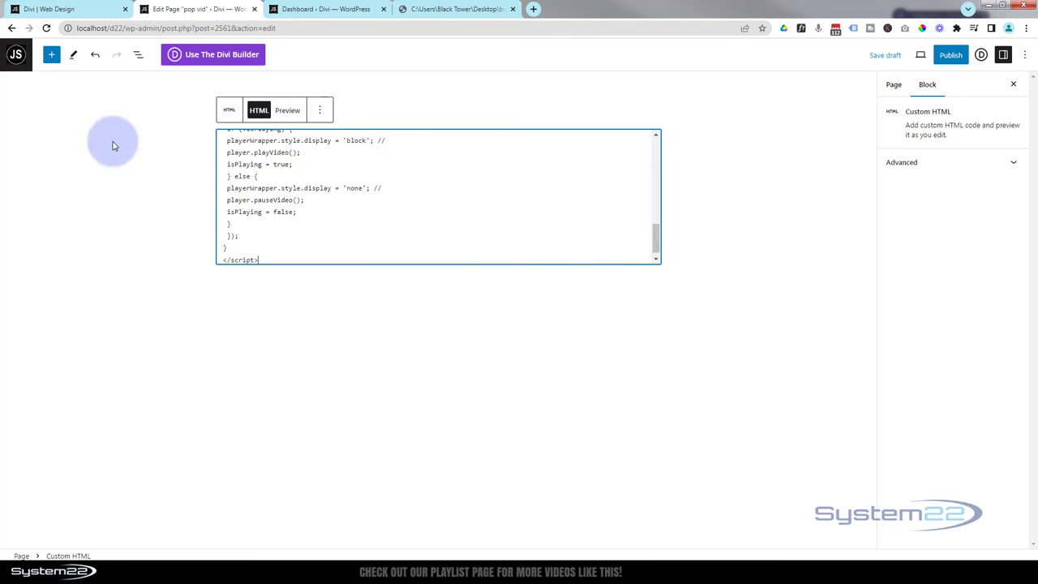
Add a second Custom HTML block containing the Play Video button and style code.
click(51, 54)
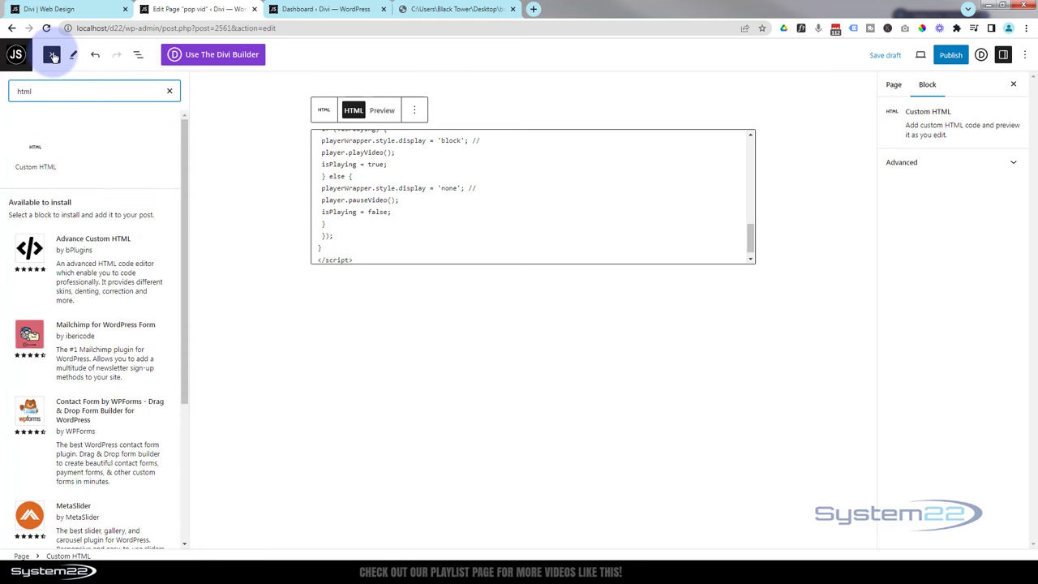
drag(36, 154, 454, 302)
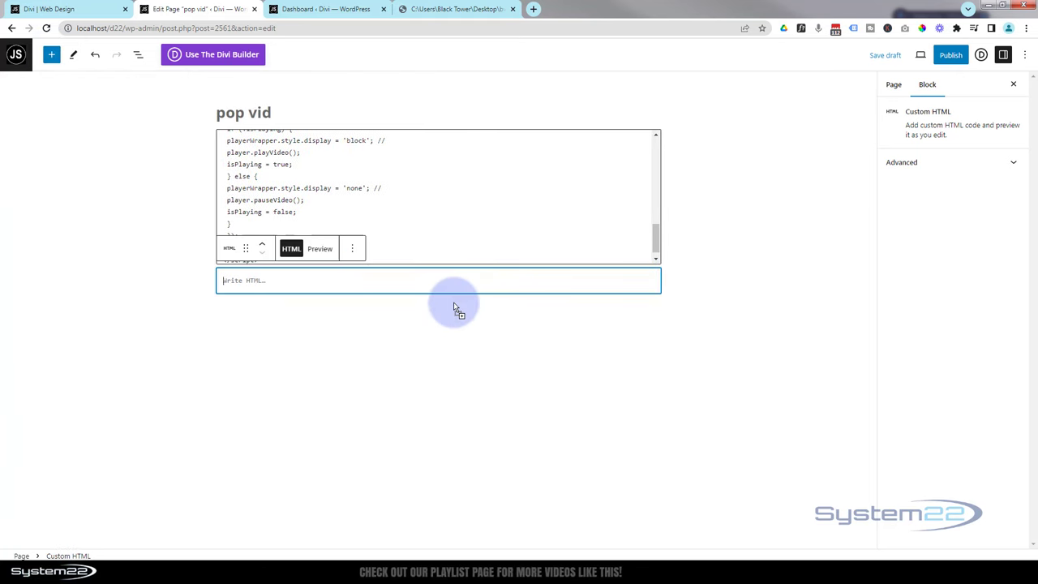
click(430, 9)
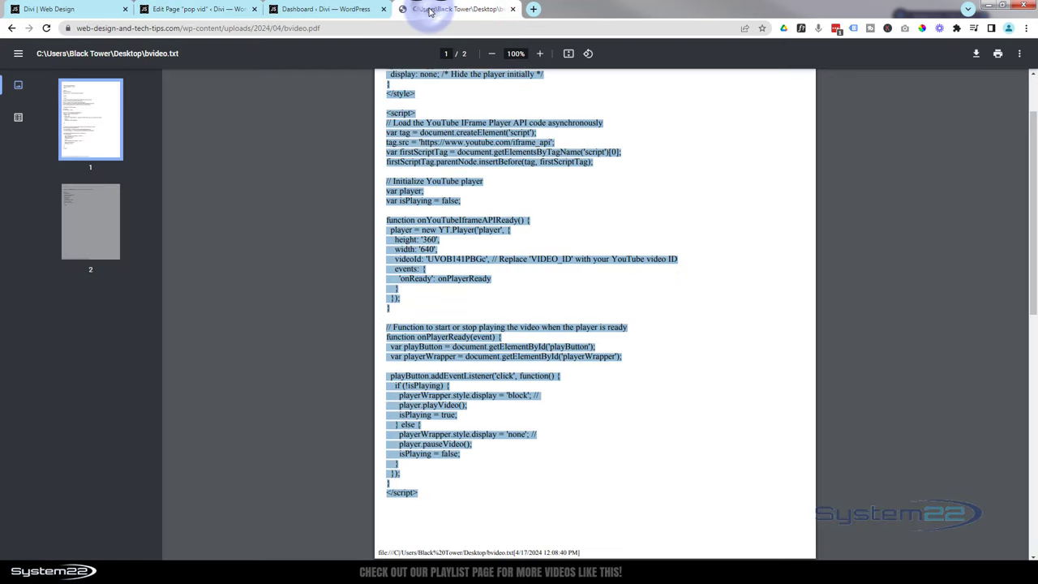
click(718, 378)
scroll(718, 367, down, 3)
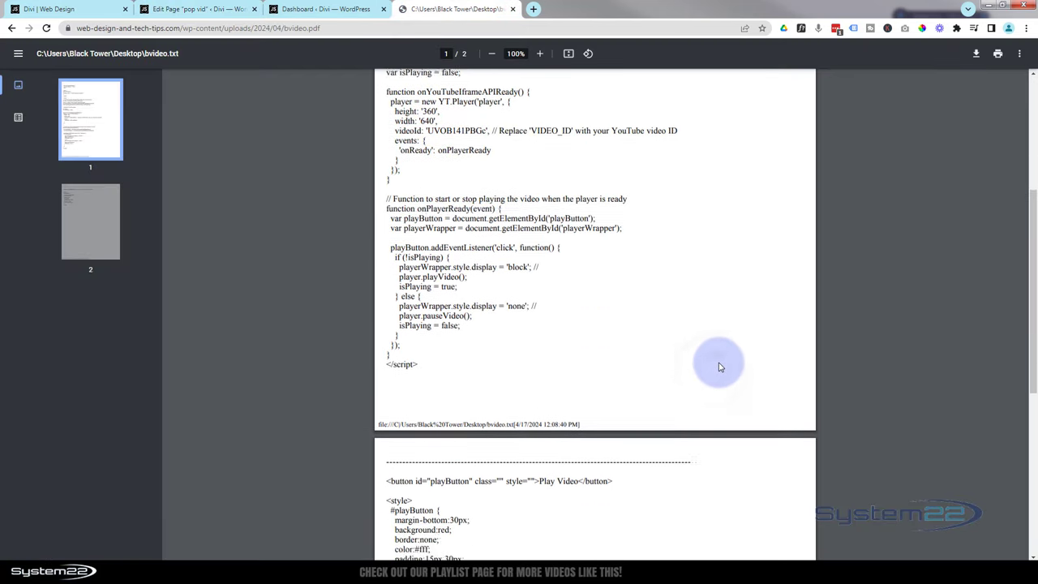
scroll(719, 367, down, 3)
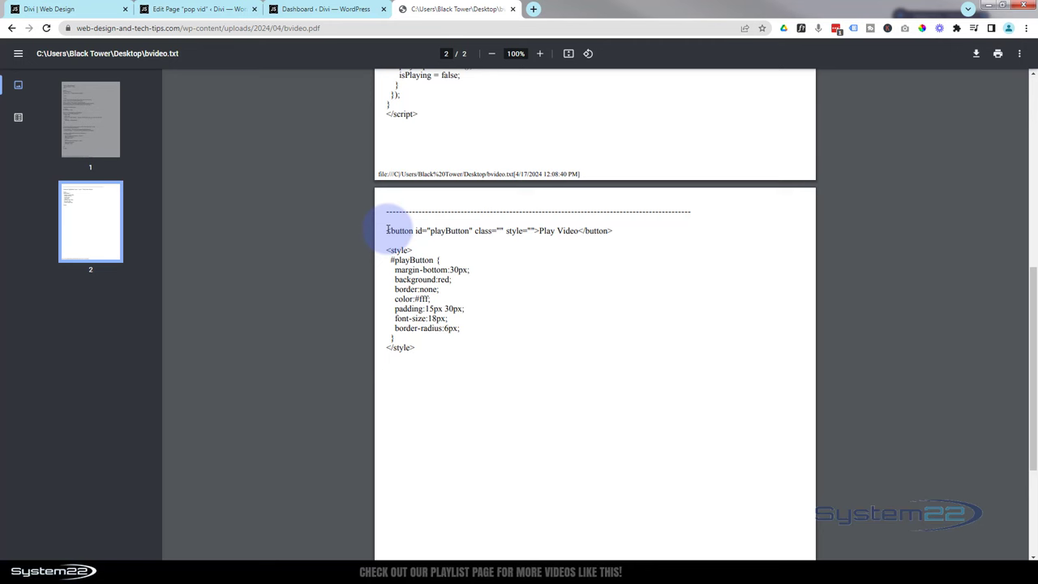
drag(388, 231, 424, 348)
key(ctrl+c)
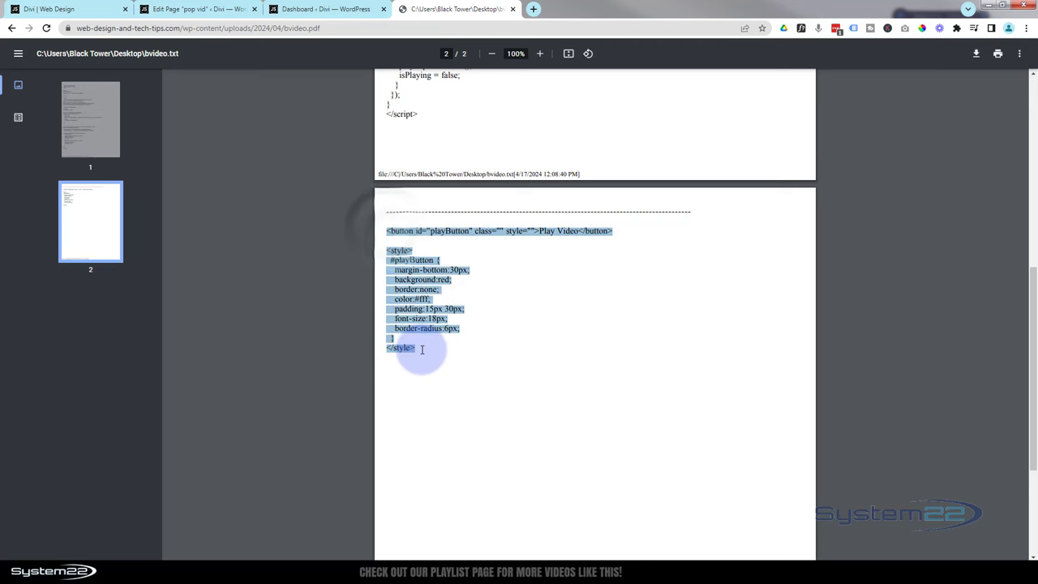
click(198, 10)
click(280, 280)
key(ctrl+v)
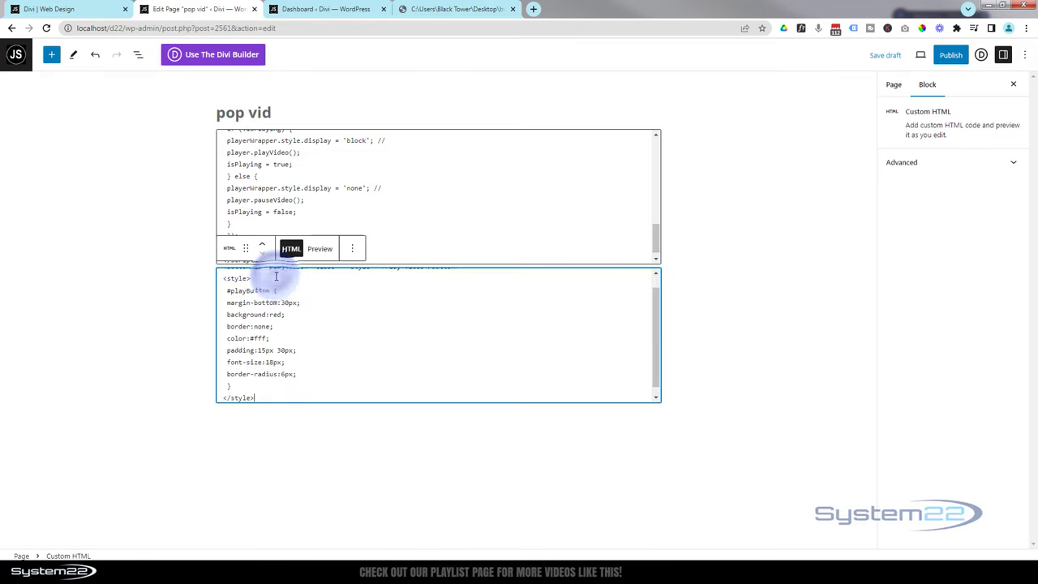
Save the pop vid page as a draft and preview it.
click(713, 363)
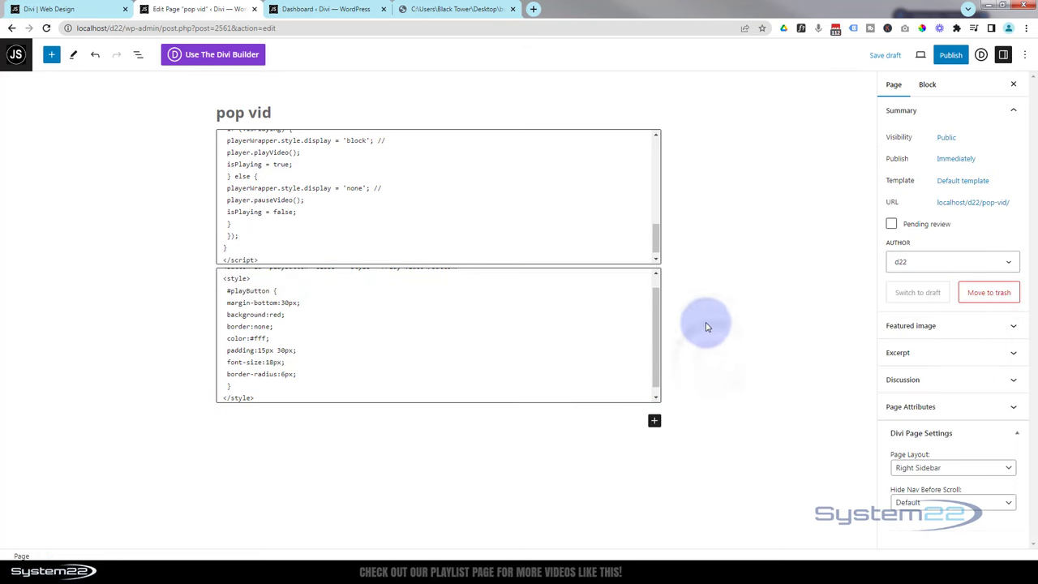
click(886, 55)
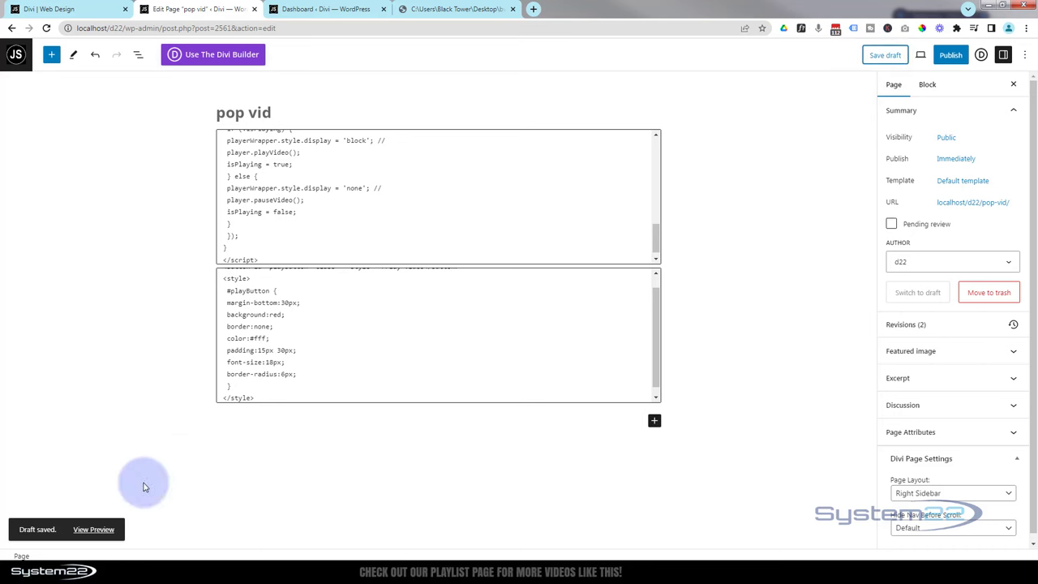
click(101, 530)
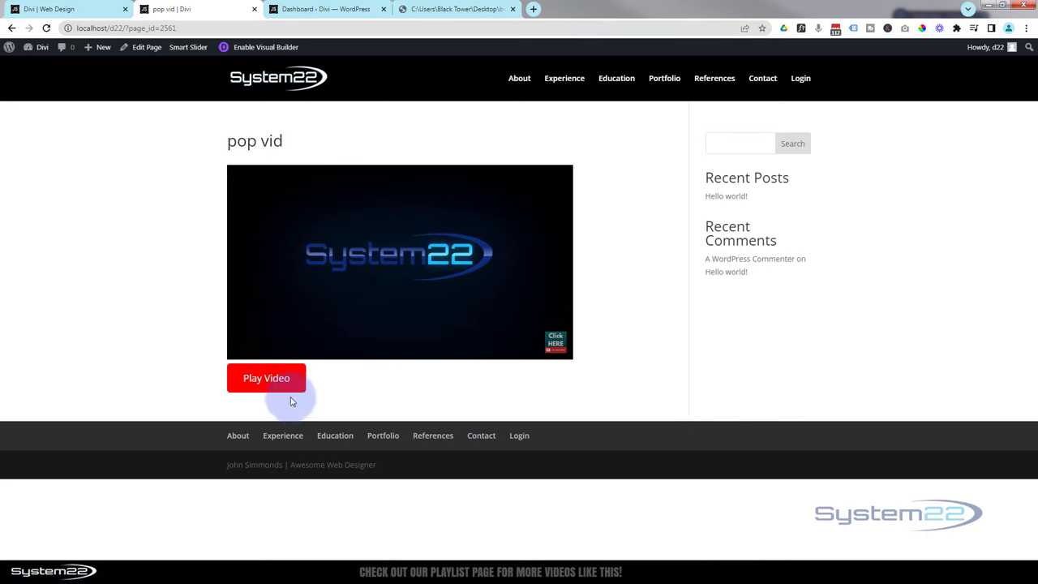
Toggle the video with Play Video on pop vid and the Divi homepage, then show page 1 of the bvideo PDF.
click(261, 386)
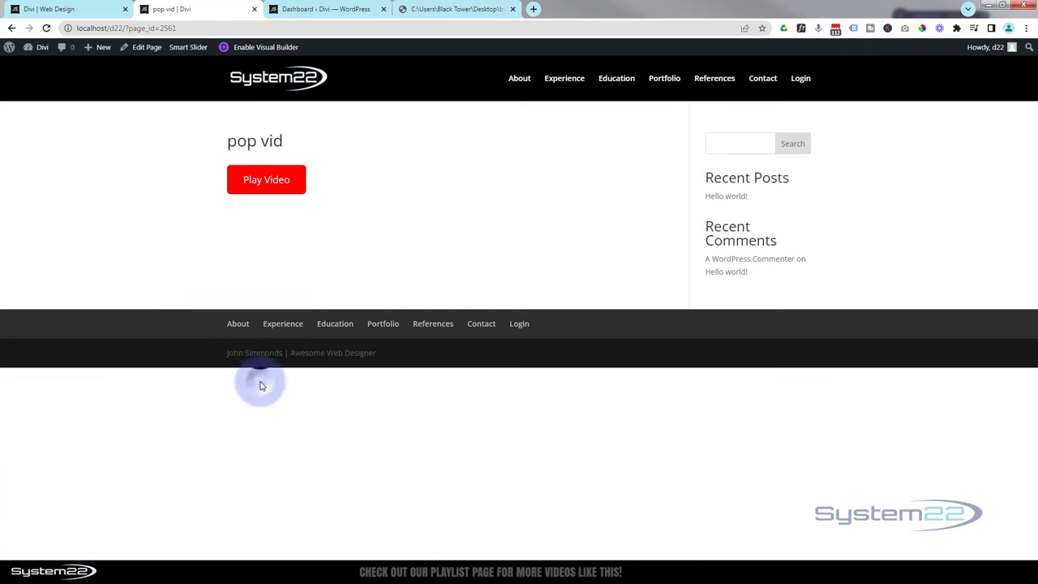
click(73, 9)
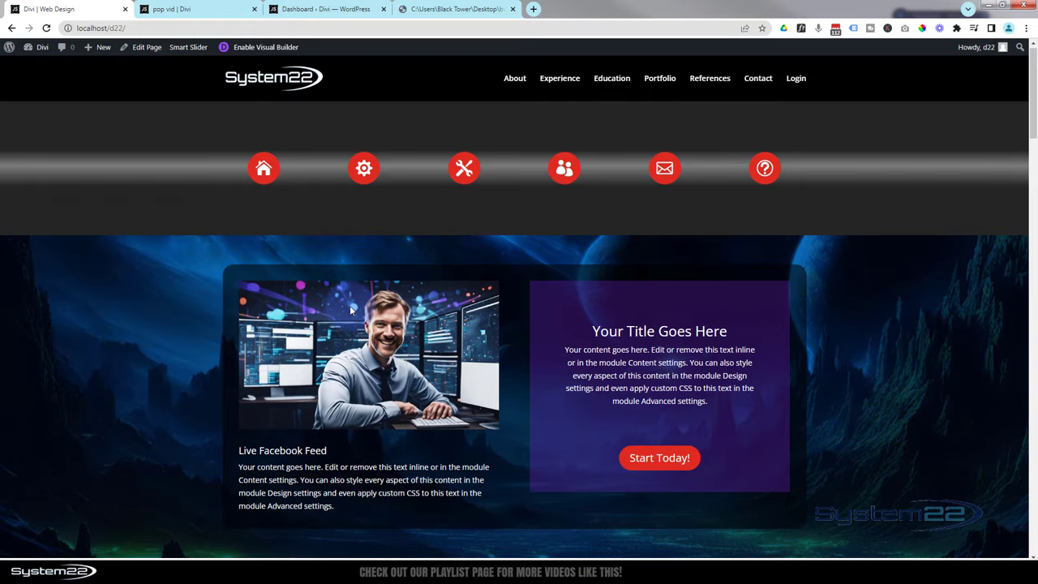
scroll(351, 311, down, 5)
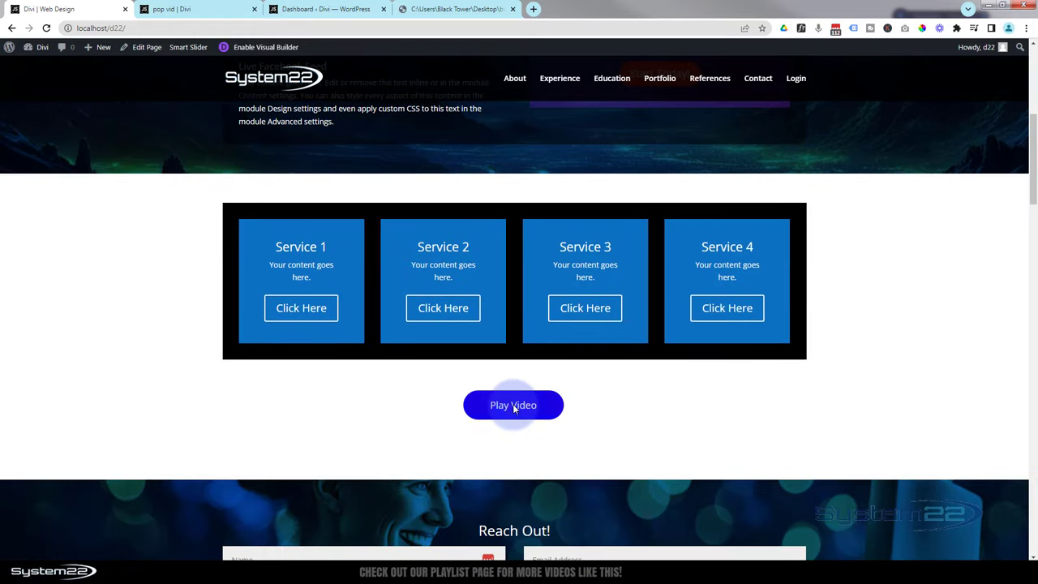
click(514, 408)
scroll(244, 491, down, 2)
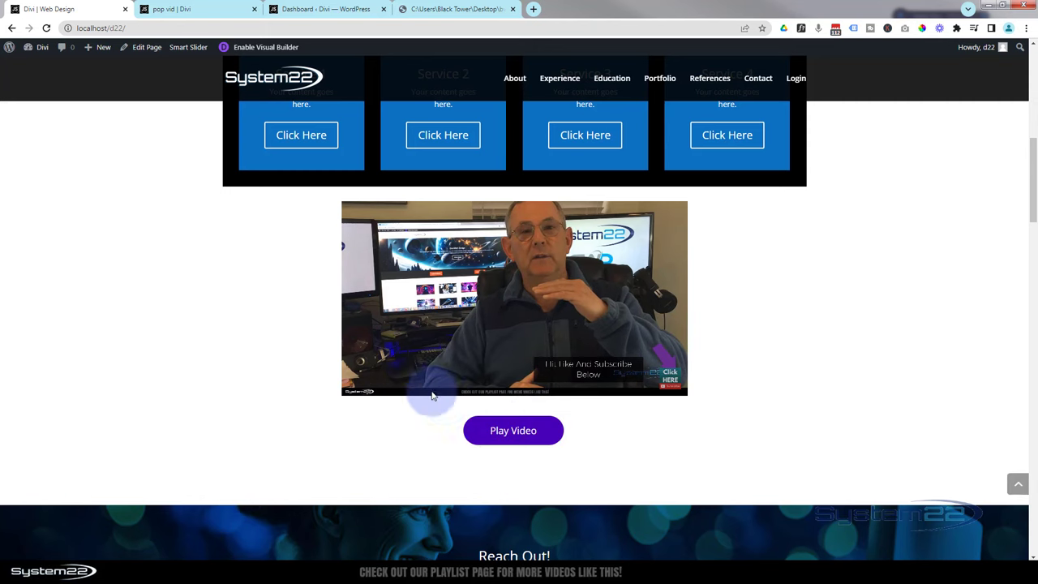
click(507, 434)
click(454, 9)
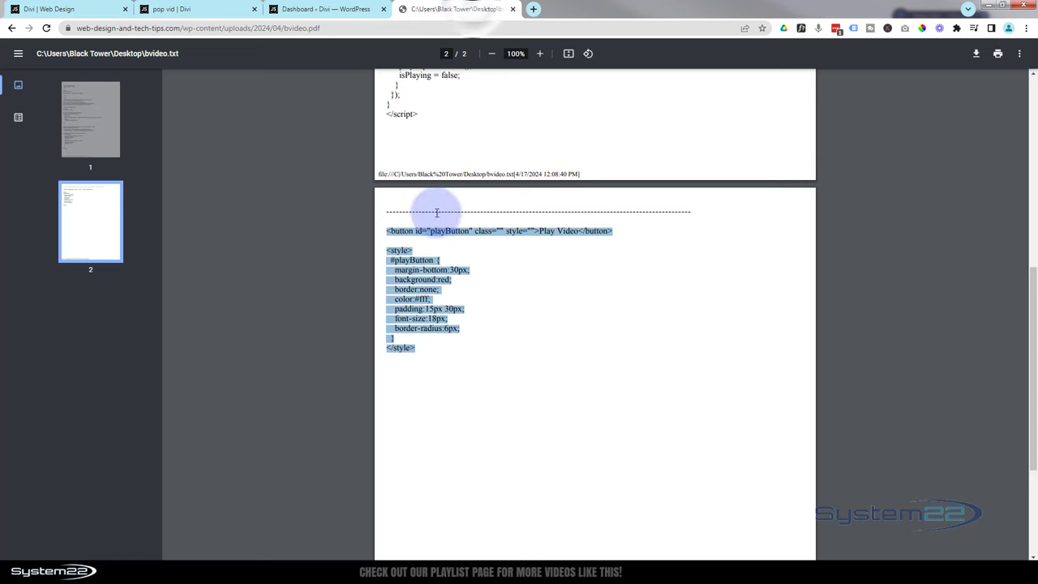
scroll(341, 378, up, 4)
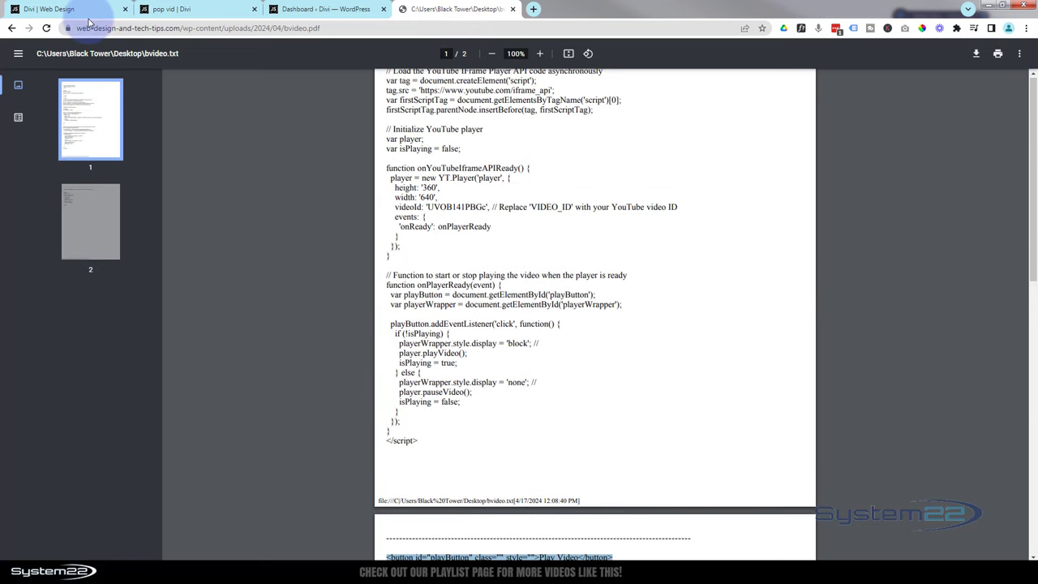